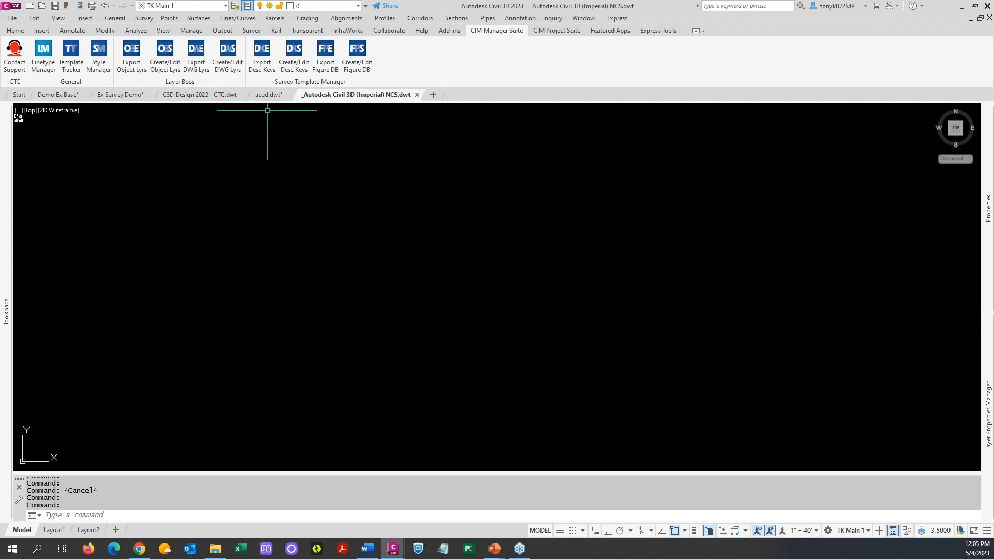
Step: Open the drawing settings of the _Autodesk Civil 3D (Imperial) NCS template and view its object layers
mouse_move(272, 102)
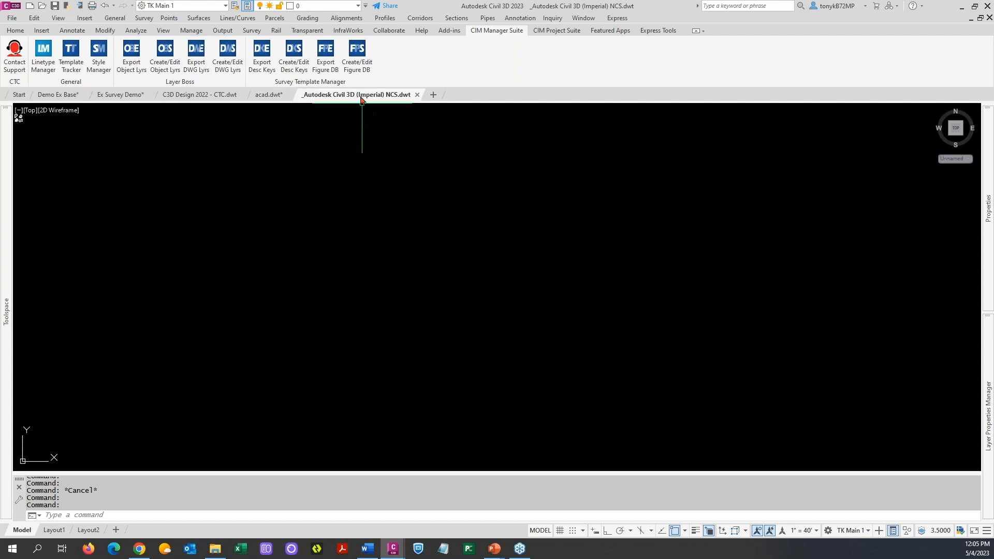
mouse_move(362, 99)
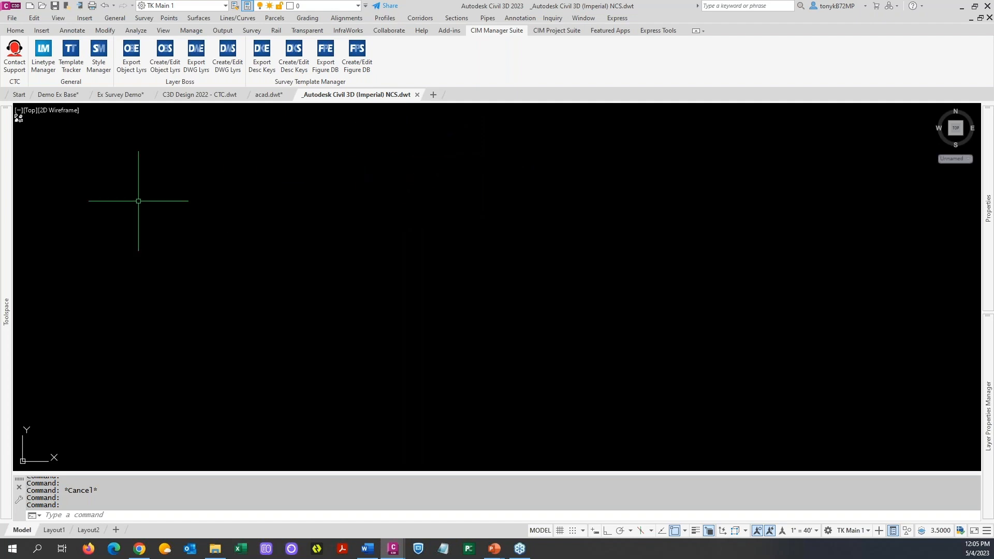
mouse_move(7, 229)
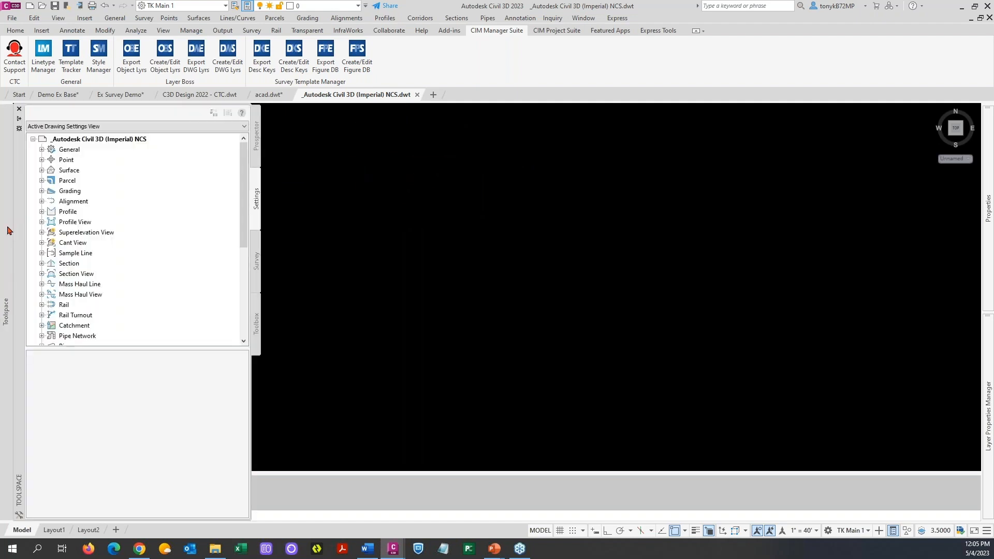
left_click(136, 141)
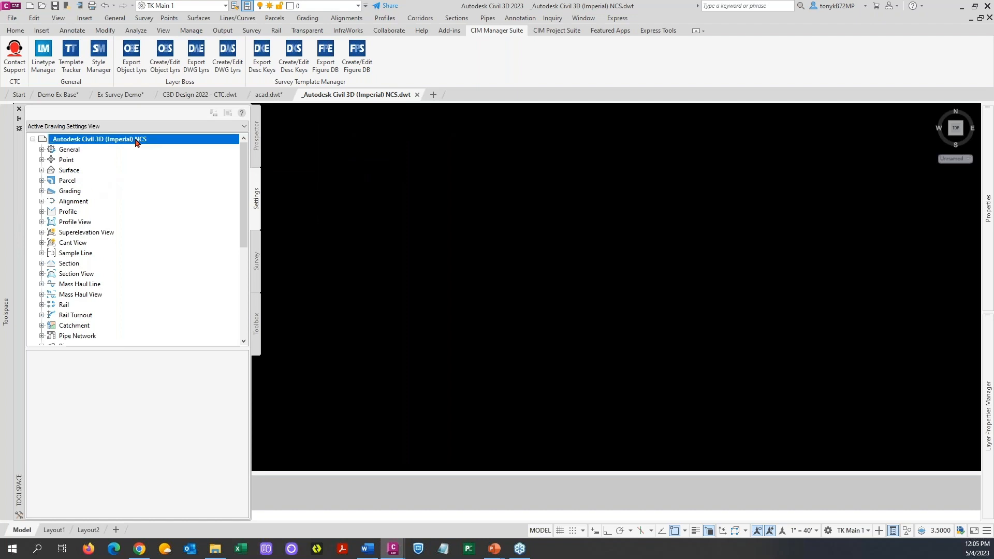
right_click(137, 142)
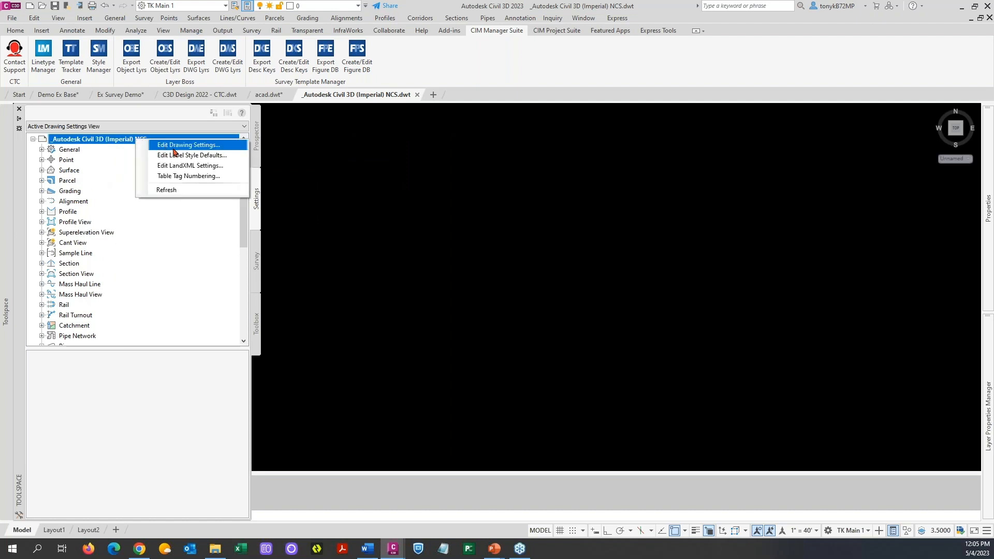
left_click(179, 146)
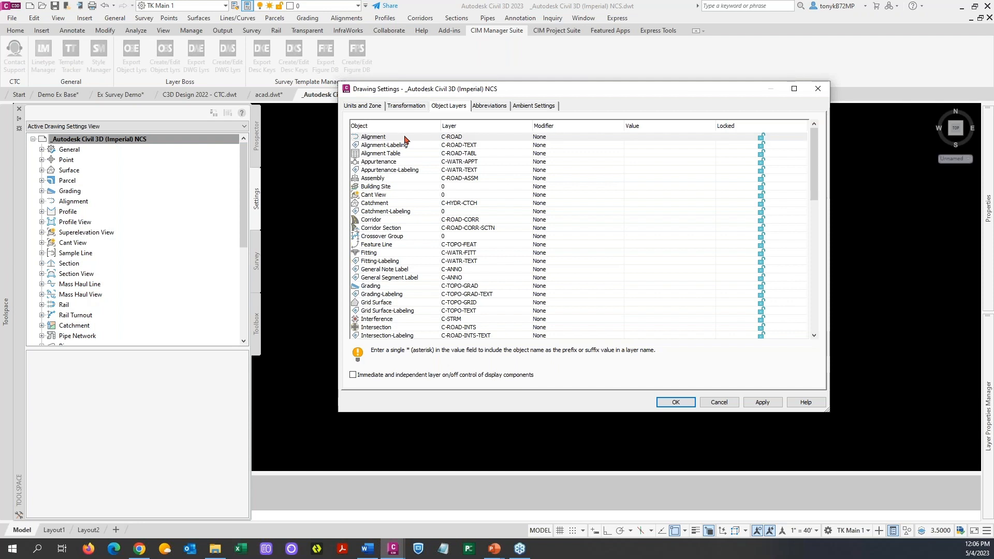
Step: Try creating a new layer with default properties while choosing a layer for the Alignment object
left_click(470, 139)
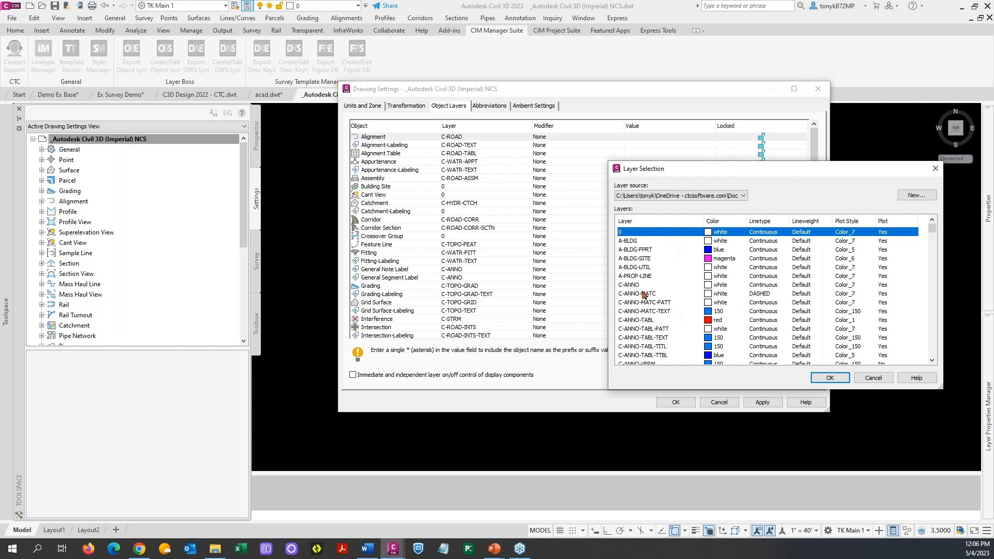
left_click(917, 197)
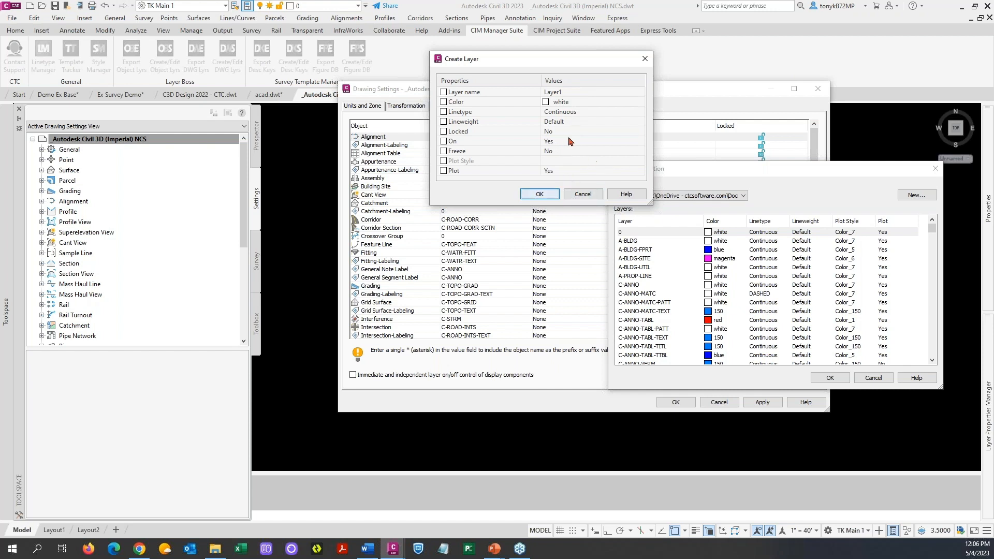
left_click(544, 197)
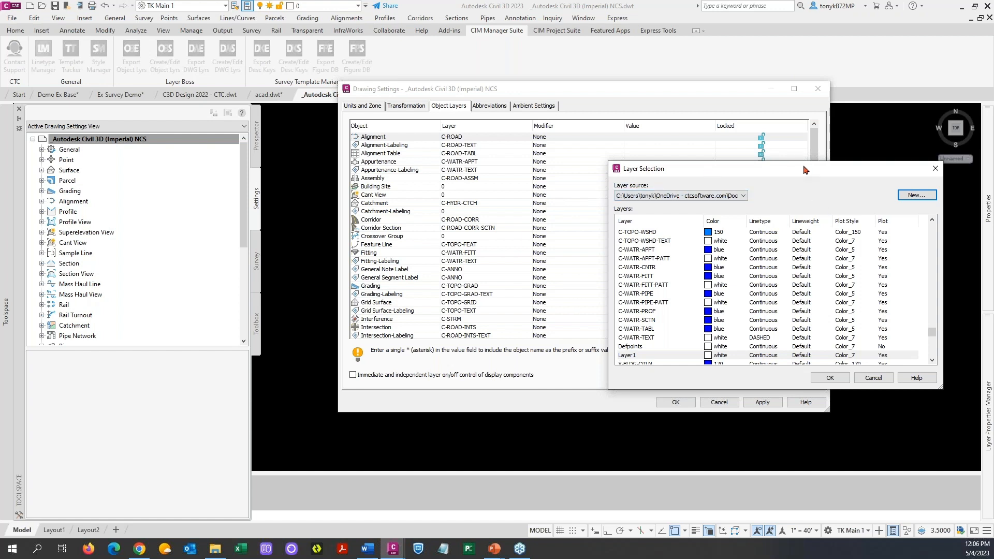
left_click(864, 381)
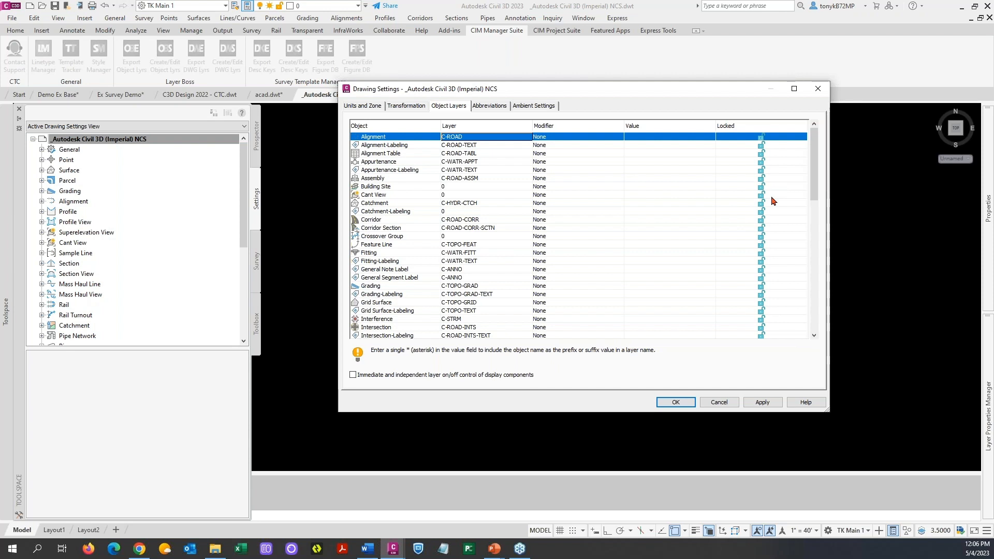
left_click(719, 402)
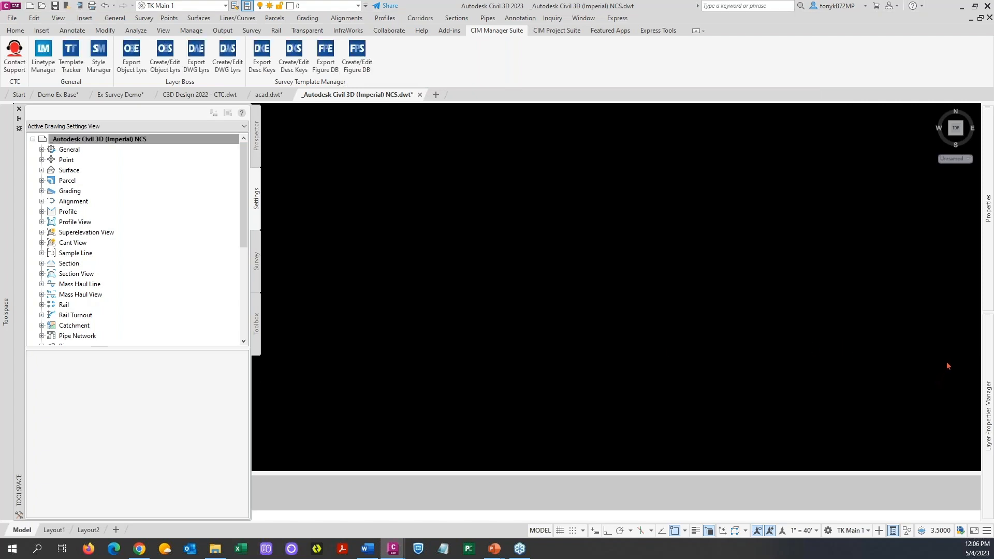
Step: Check the drawing's layers in Layer Properties Manager and return to the drawing
mouse_move(990, 347)
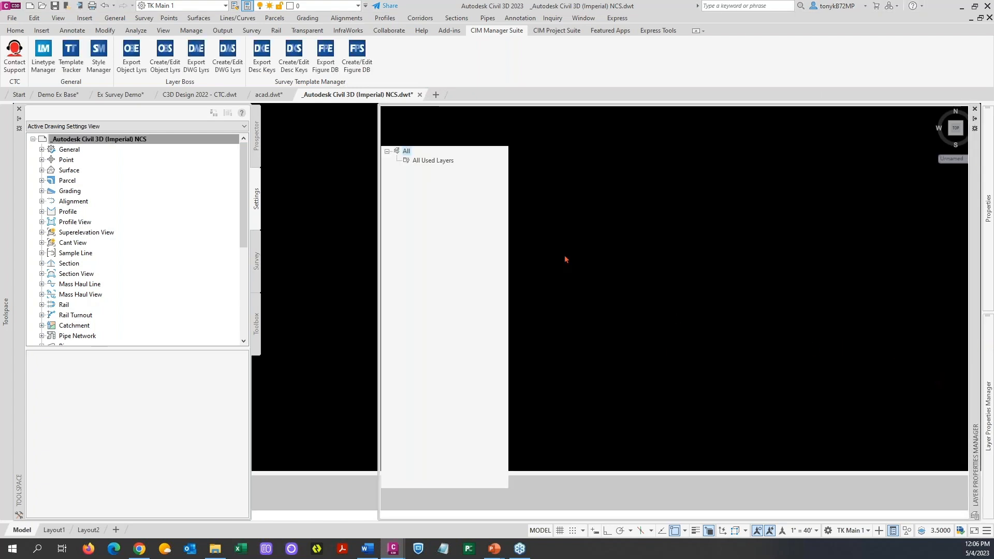
left_click(543, 177)
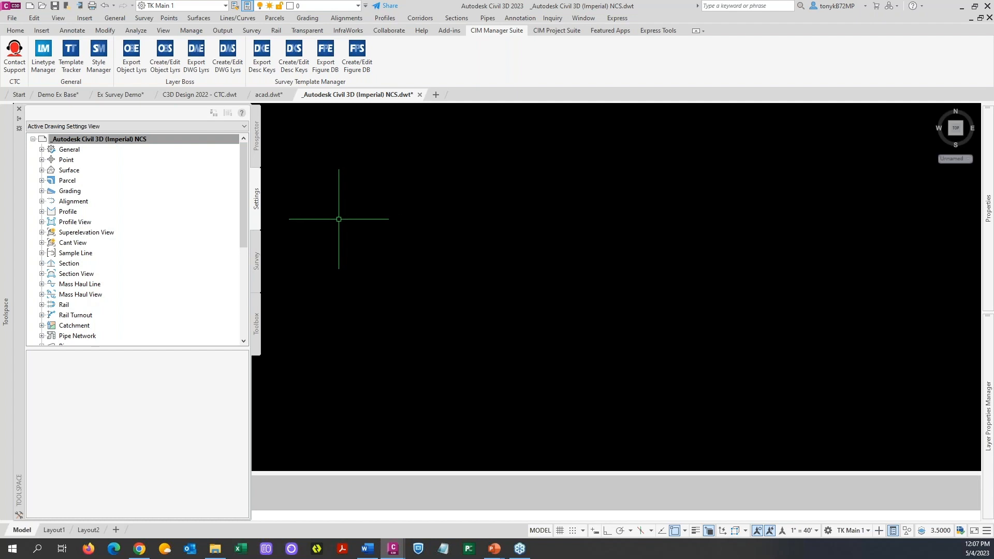
left_click(338, 219)
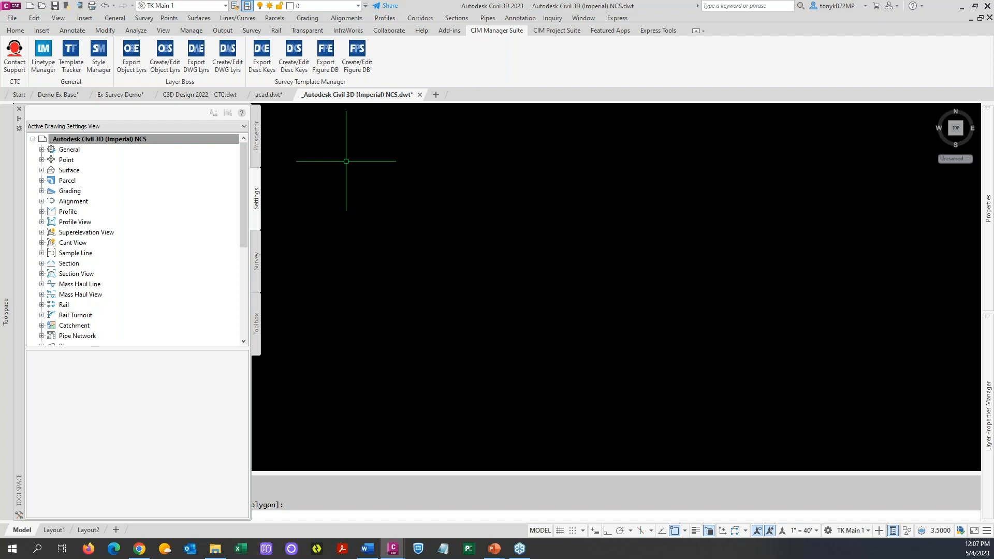
Step: Start Layer Boss Export Object Layers, confirm its options, and shrink and reposition the tool's window
left_click(133, 71)
left_click_drag(437, 127, 518, 104)
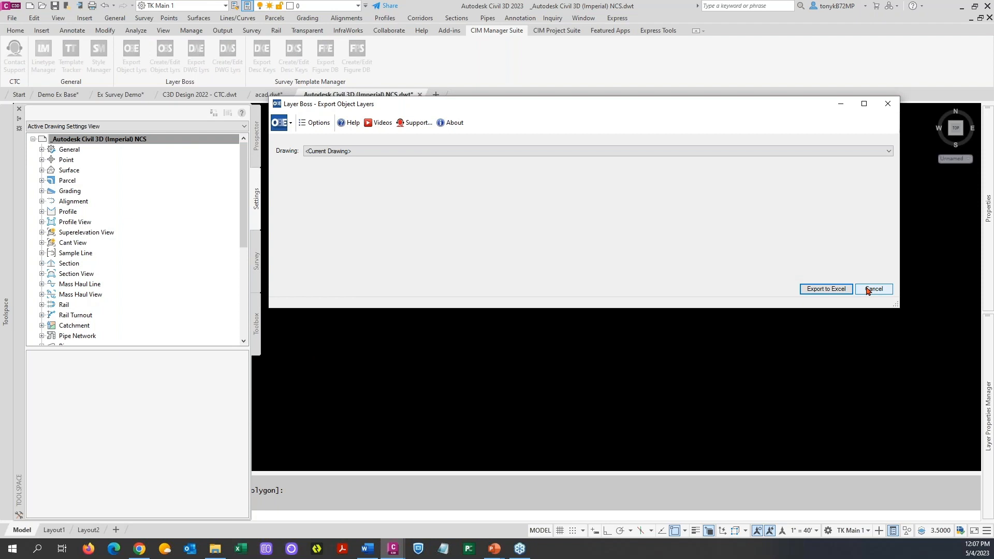
left_click(314, 125)
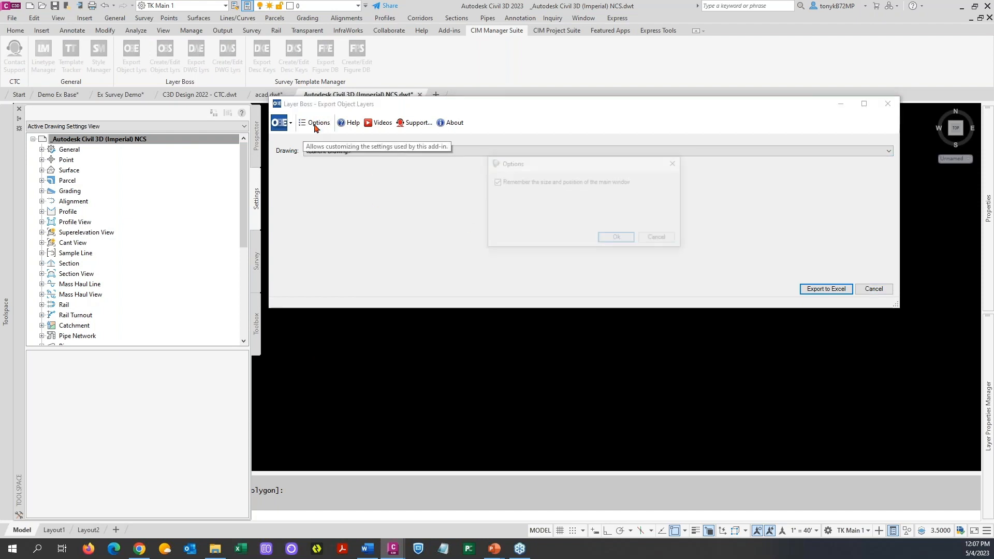
left_click(620, 239)
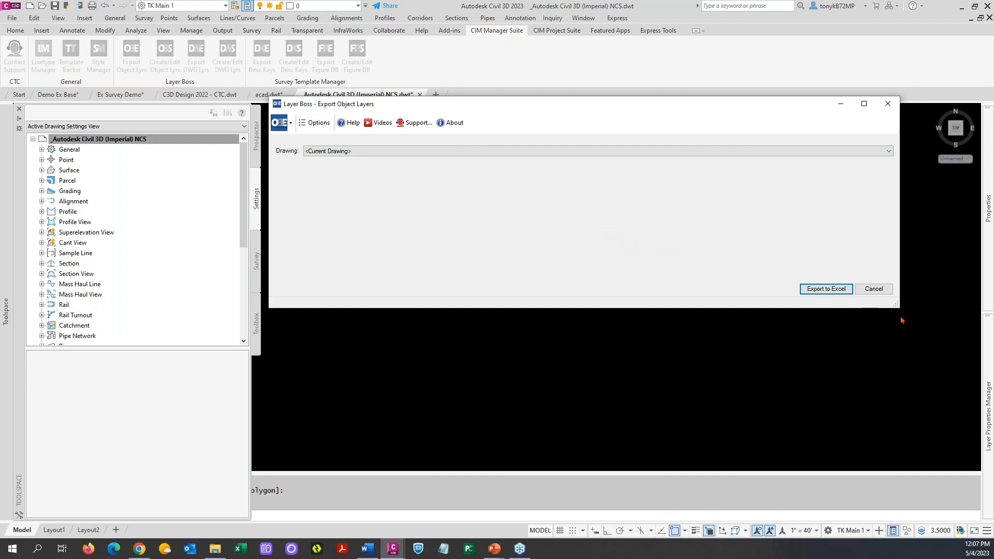
left_click_drag(897, 308, 524, 233)
left_click_drag(402, 106, 495, 139)
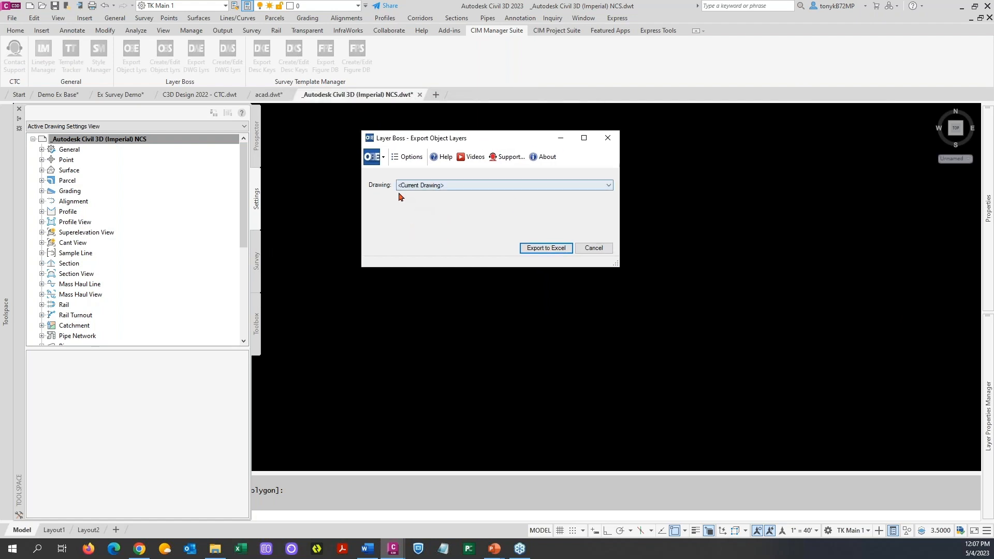
Step: Close and reopen Export Object Layers to check that its window size and position are remembered
left_click(594, 248)
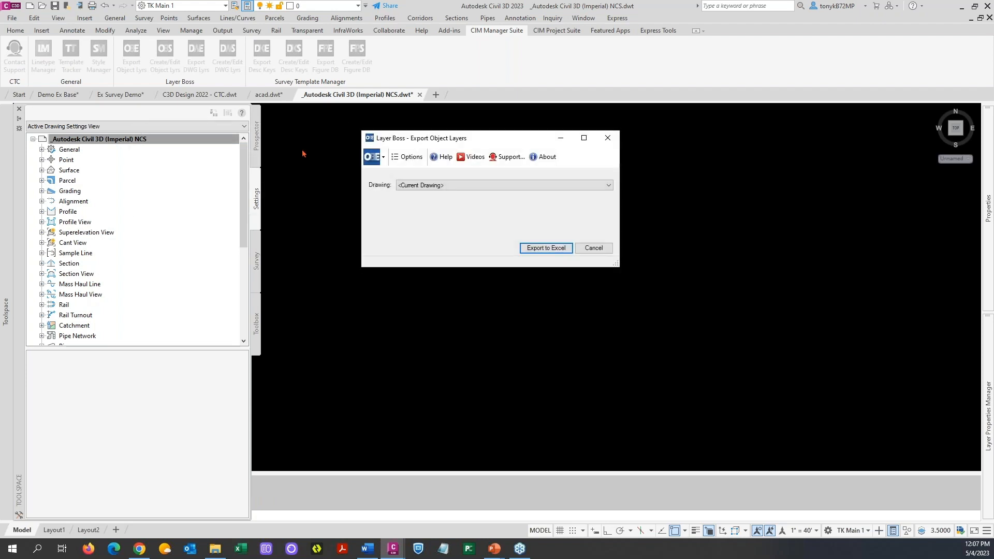
left_click(590, 249)
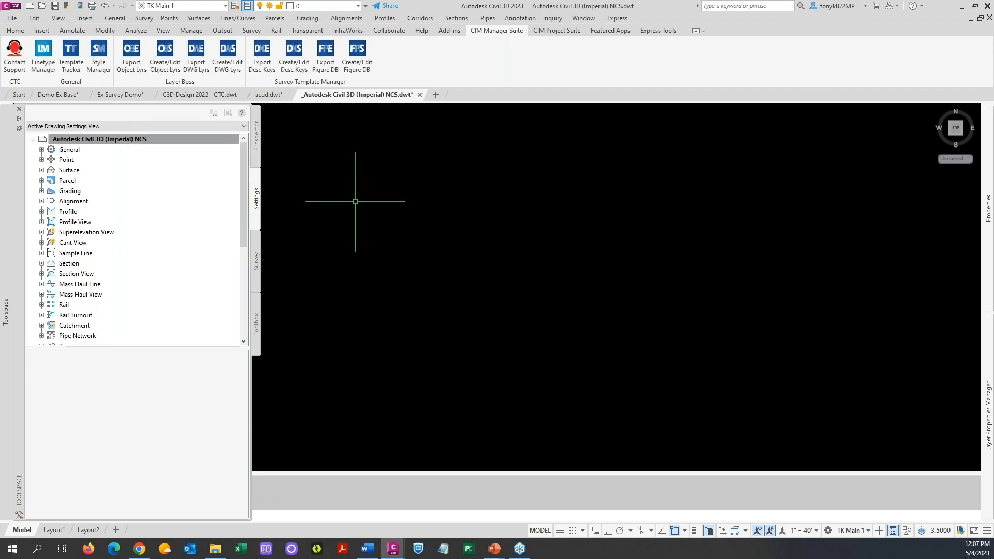
left_click(135, 72)
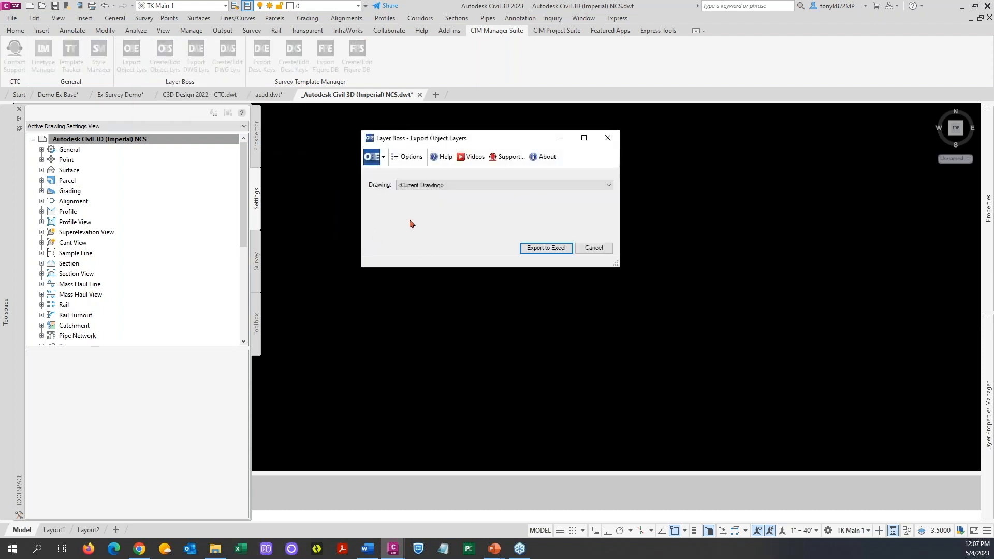
left_click(580, 249)
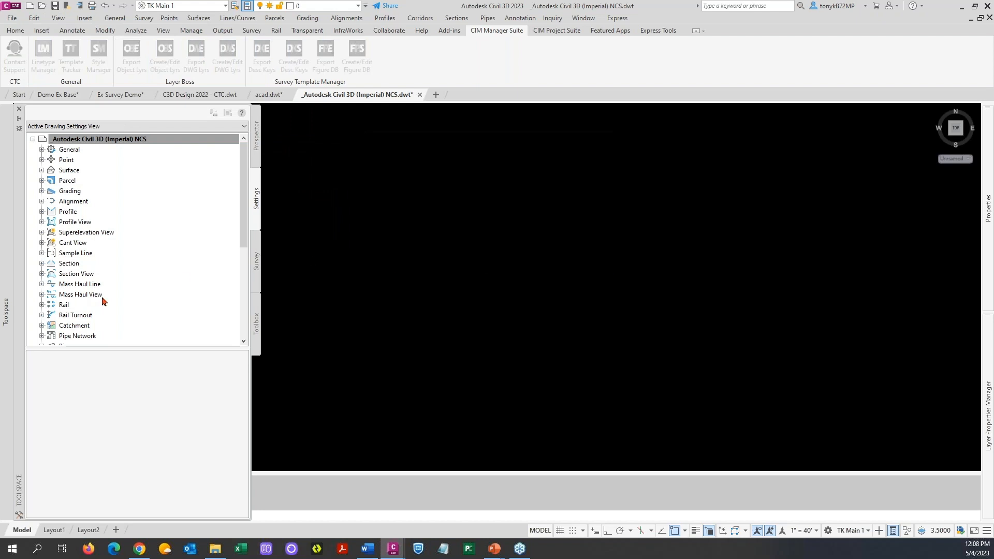
Step: Collapse Toolspace and run Export Object Layers again with the current drawing as the source
right_click(21, 350)
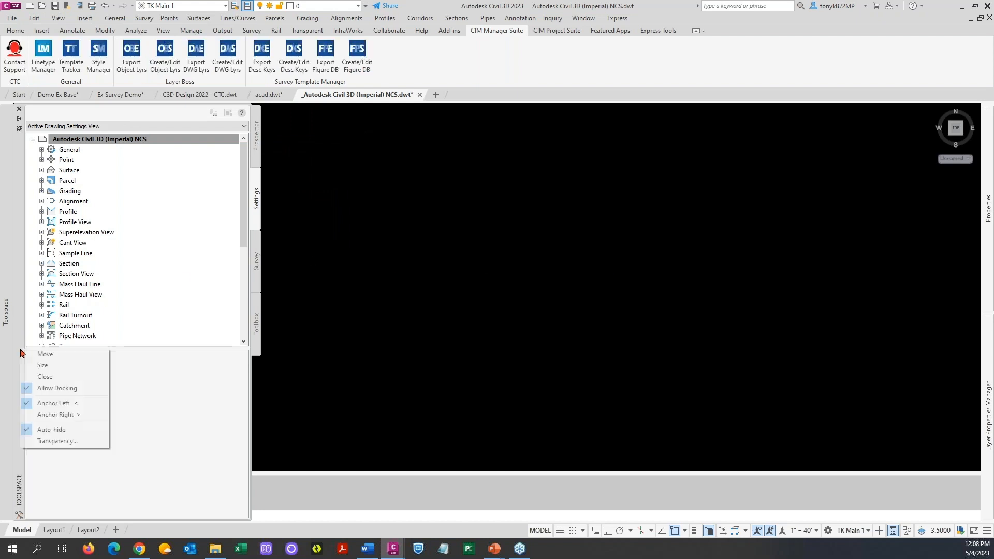
left_click(313, 377)
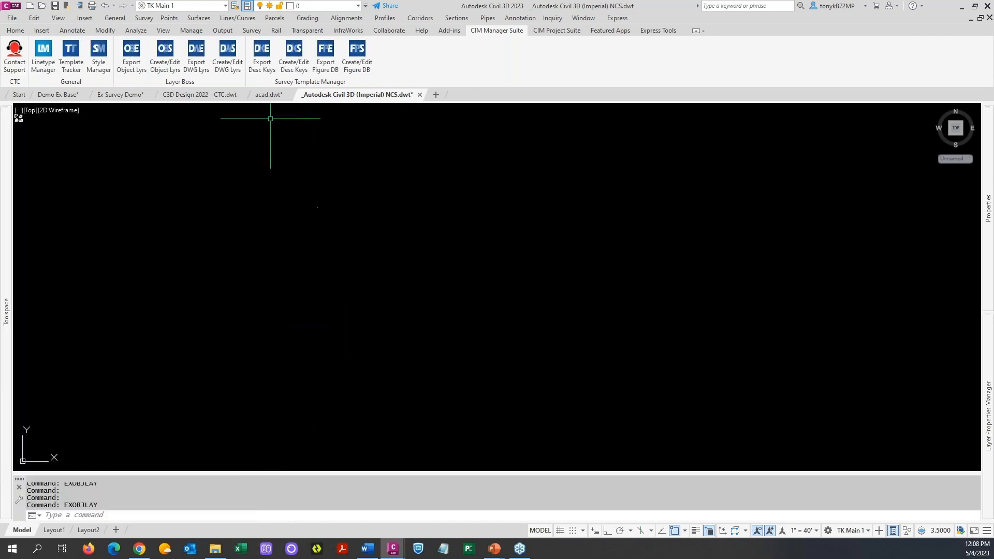
left_click(133, 64)
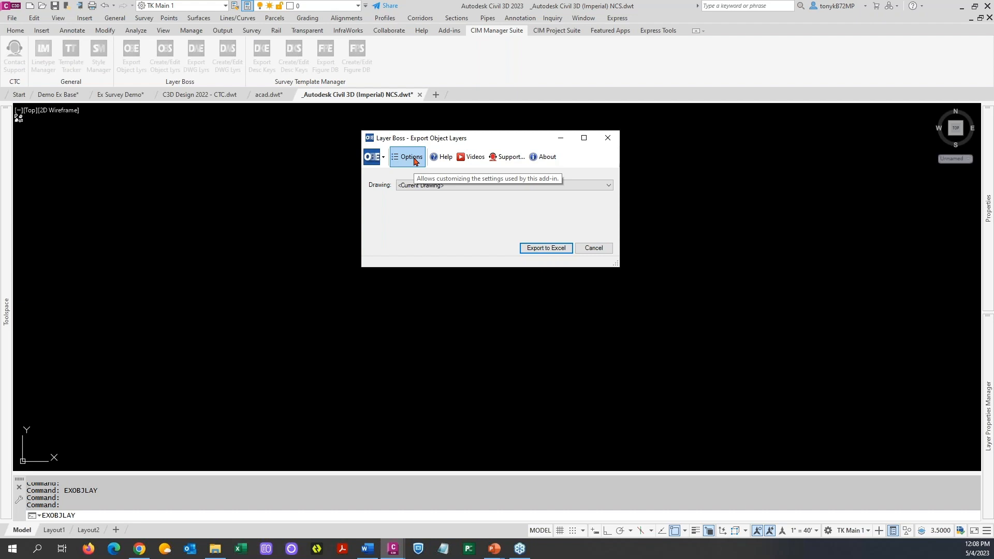
left_click(383, 160)
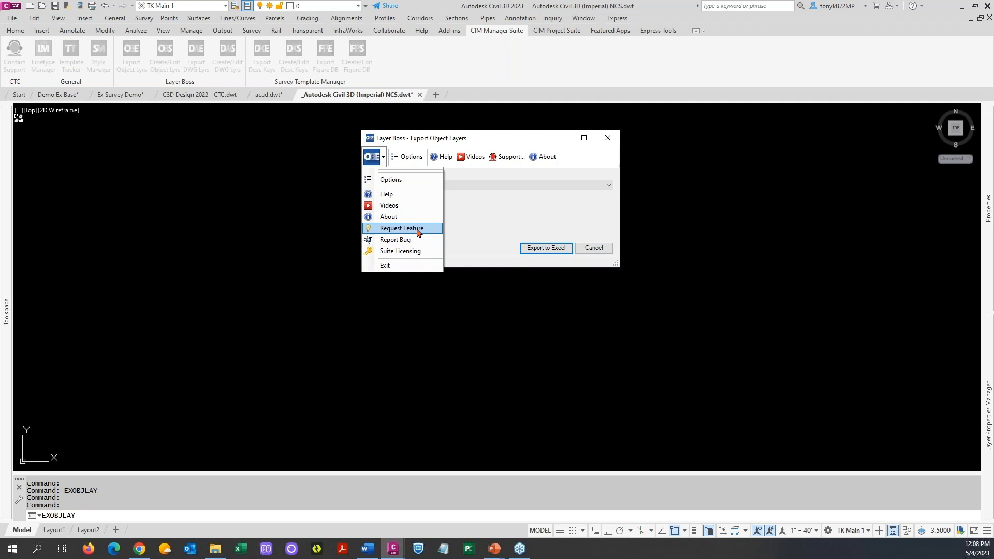
left_click(458, 233)
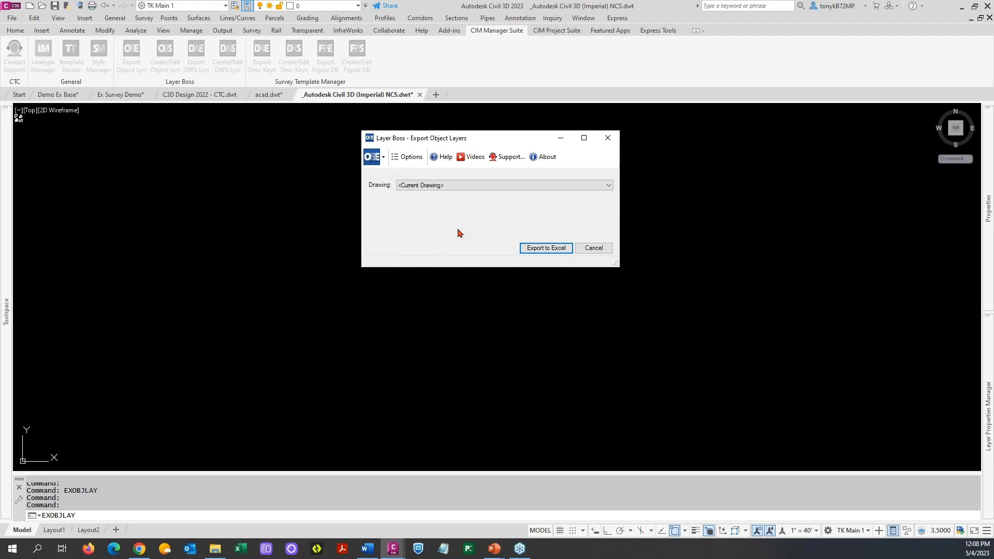
left_click(462, 186)
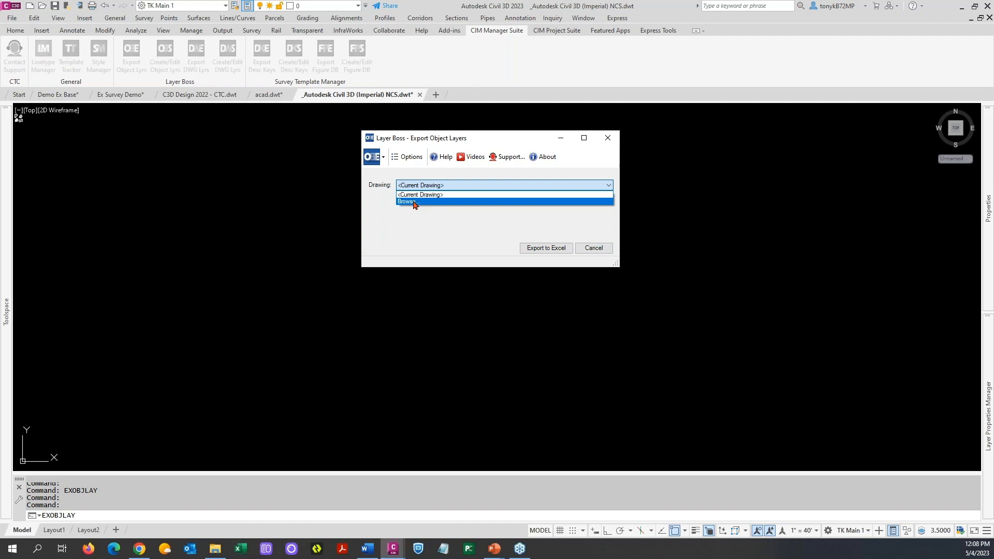
left_click(444, 187)
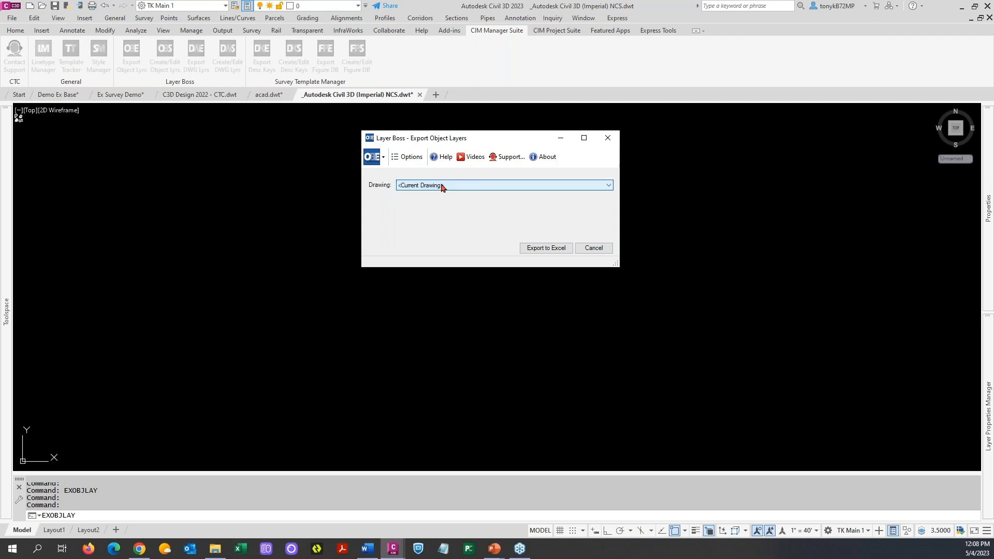
Step: Export the object layers to Civil 3D Object Layers.xlsx in the Excel folder and open the workbook at the Alignment layer cell
left_click(546, 249)
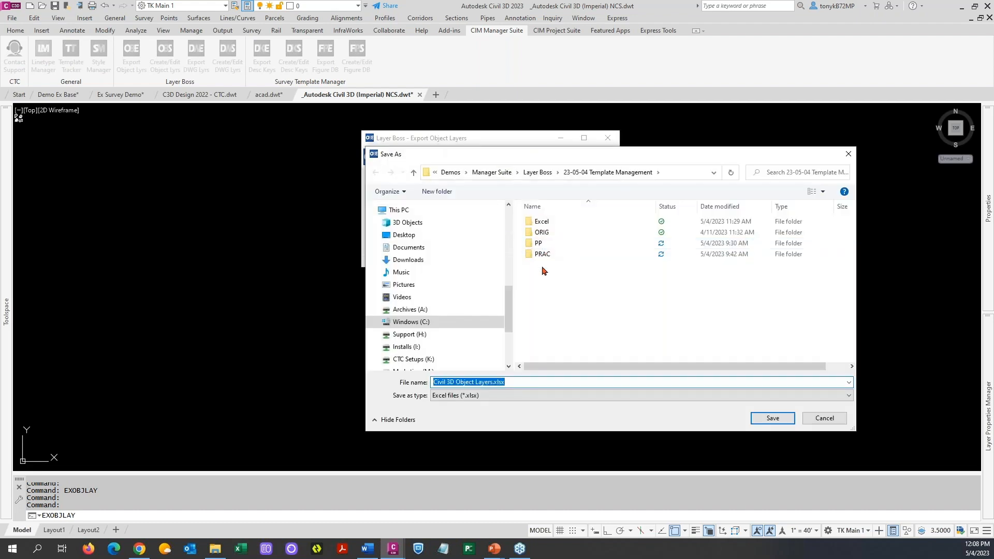
double_click(548, 223)
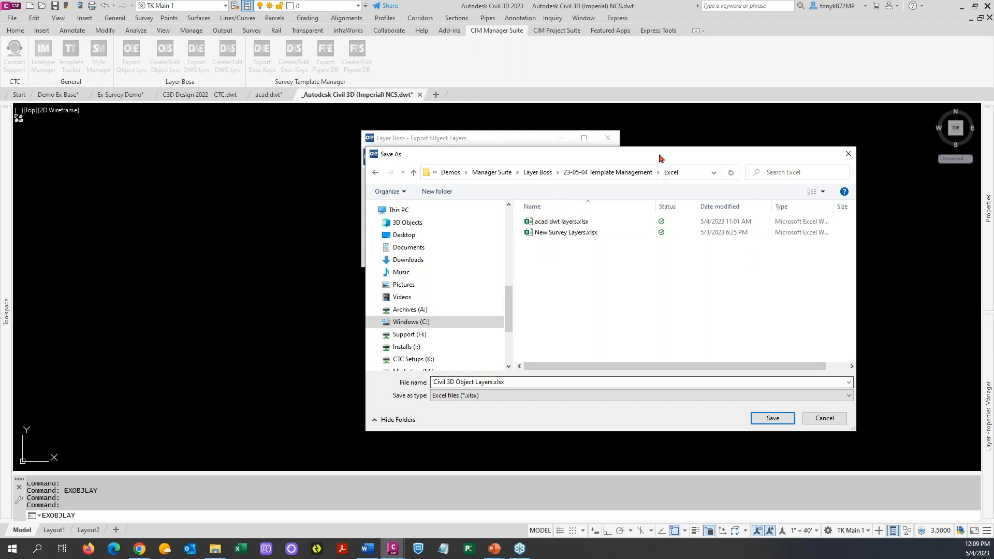
left_click_drag(659, 158, 643, 121)
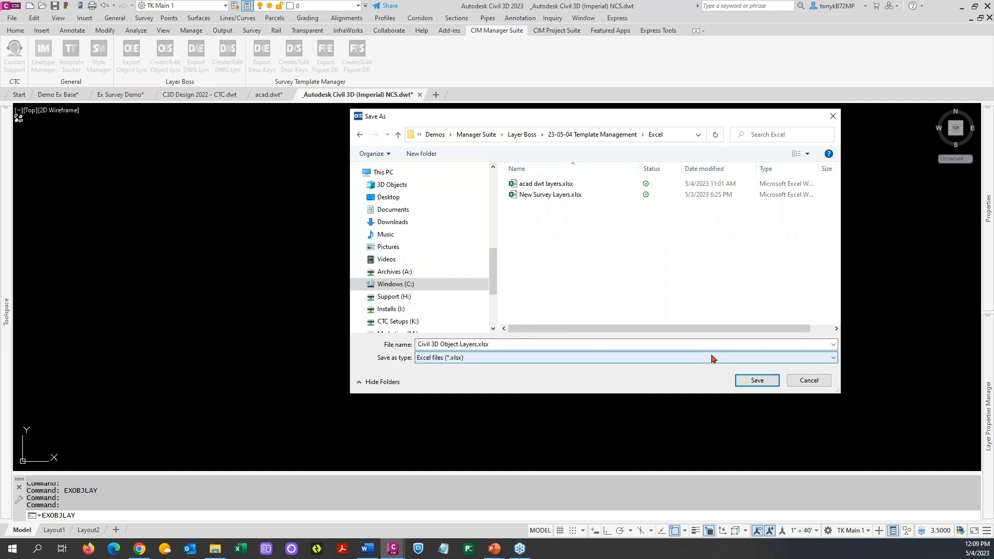
left_click(754, 386)
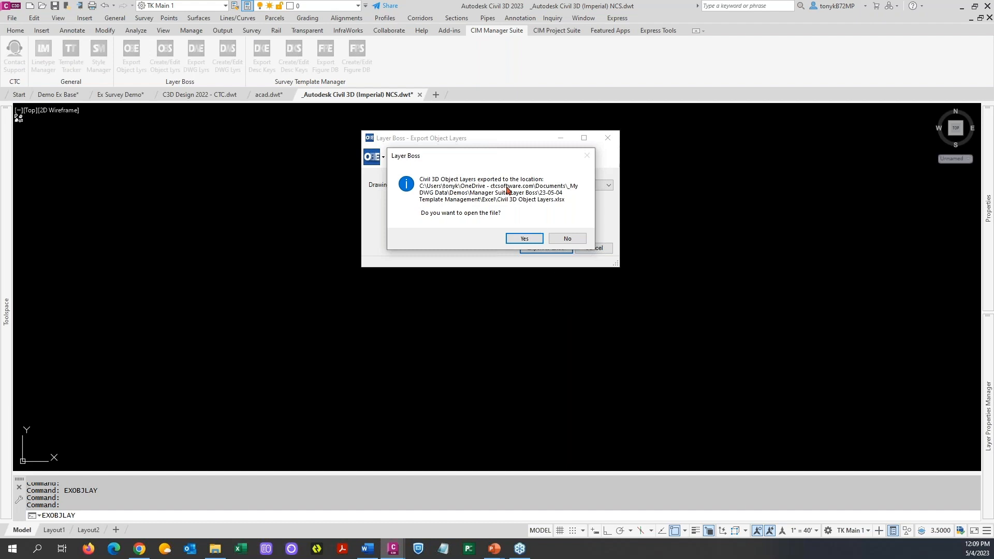
left_click(523, 239)
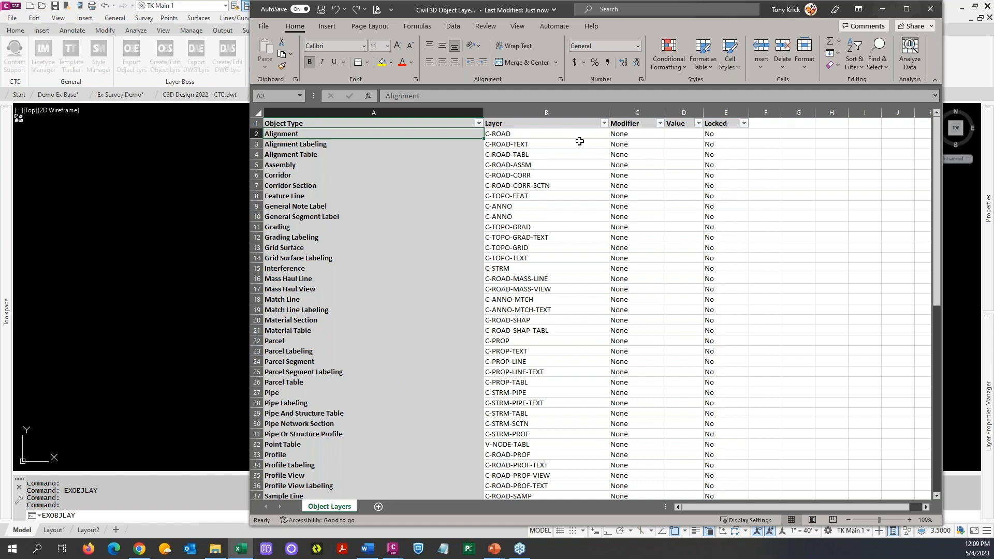
left_click(597, 136)
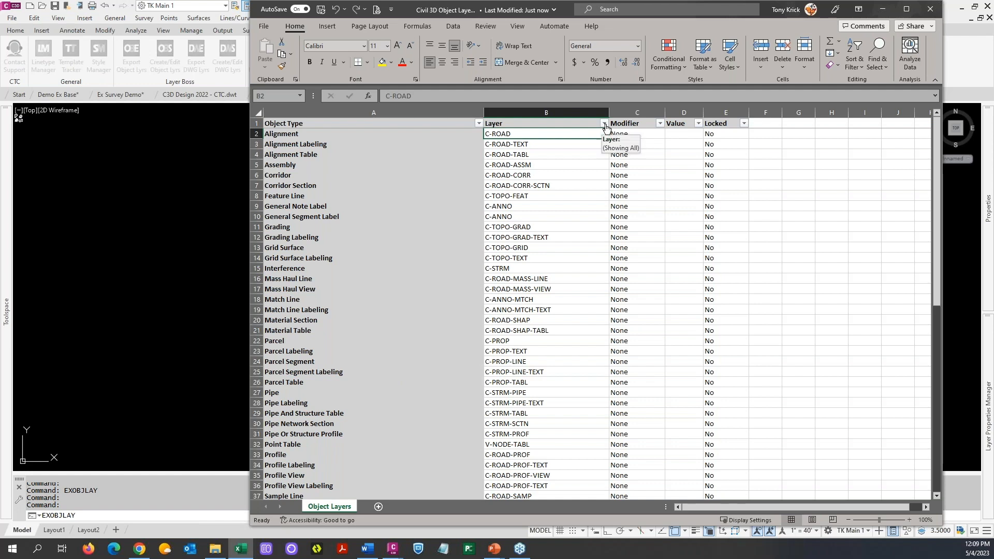
Step: Examine the Modifier and Value columns and the full list of object types and layers in the exported sheet
left_click(645, 132)
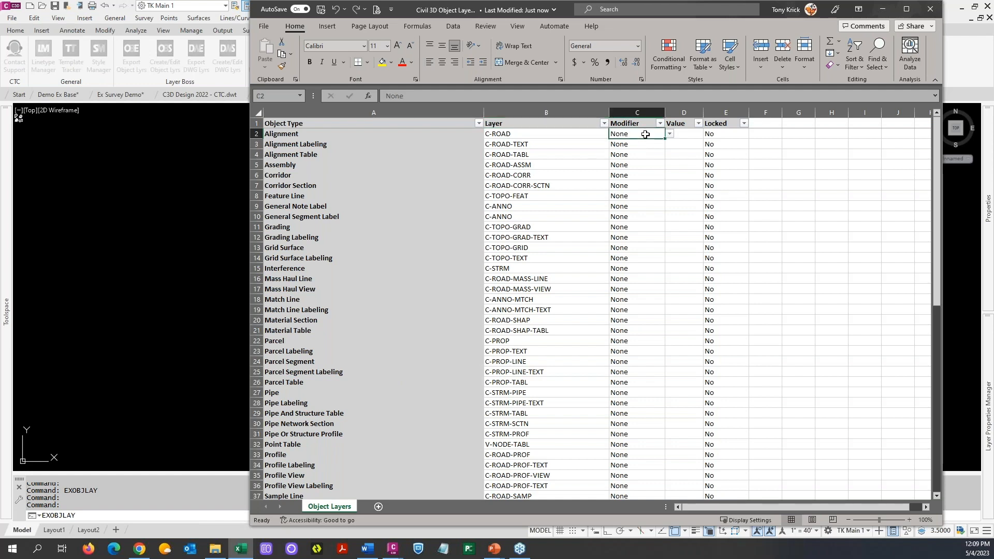
left_click(684, 136)
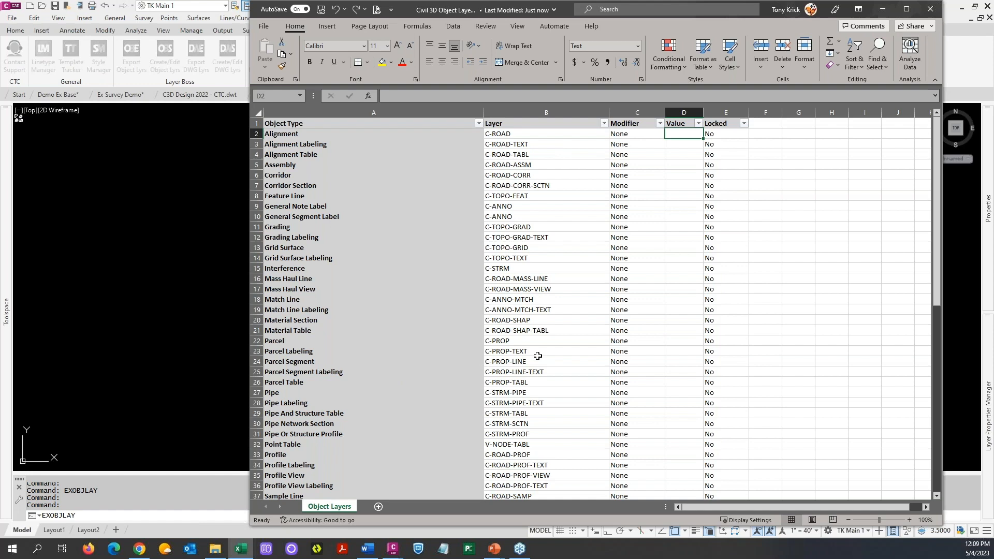
scroll(541, 315, "down", 4)
scroll(542, 314, "down", 4)
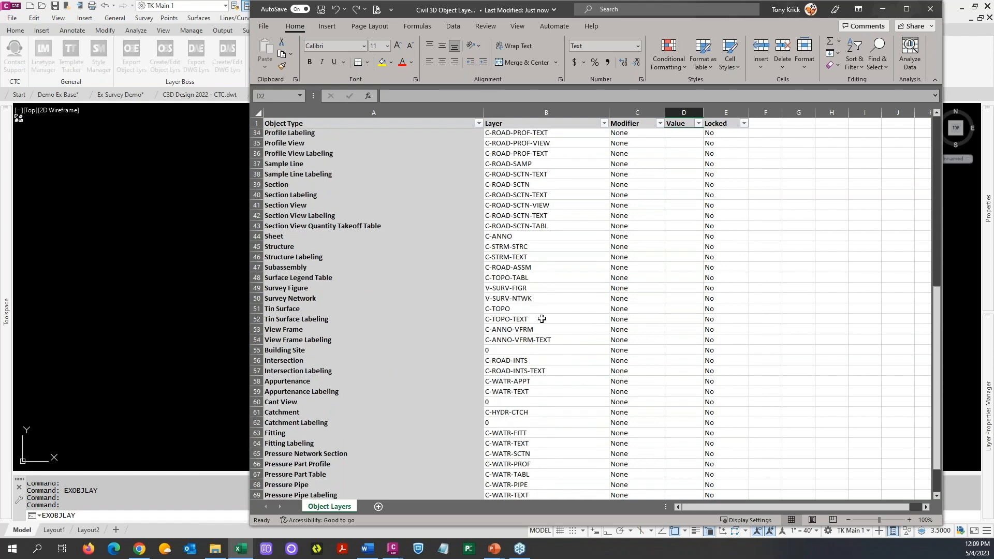
scroll(542, 321, "up", 8)
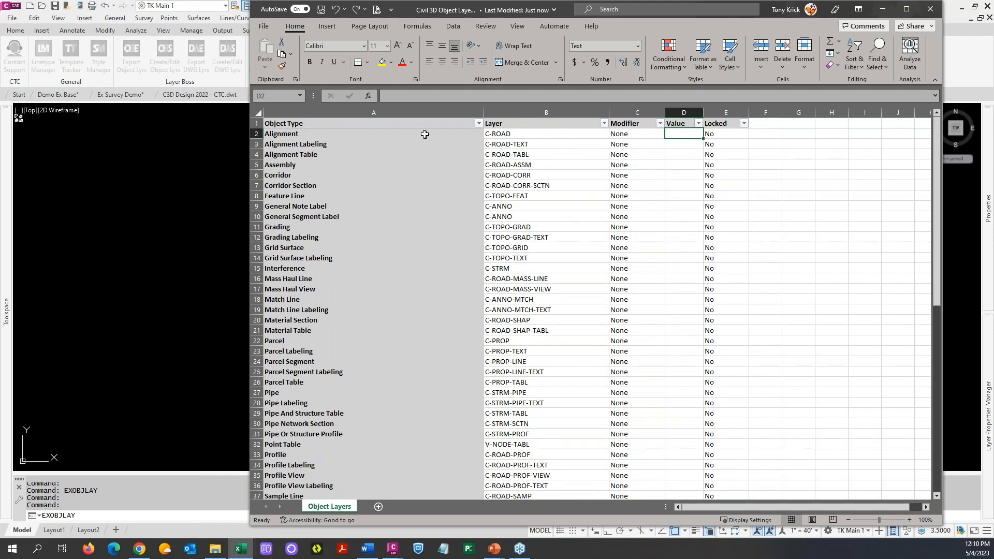
Step: Set the Alignment object's layer to C-ROAD-ALIGN in cell B2
double_click(525, 134)
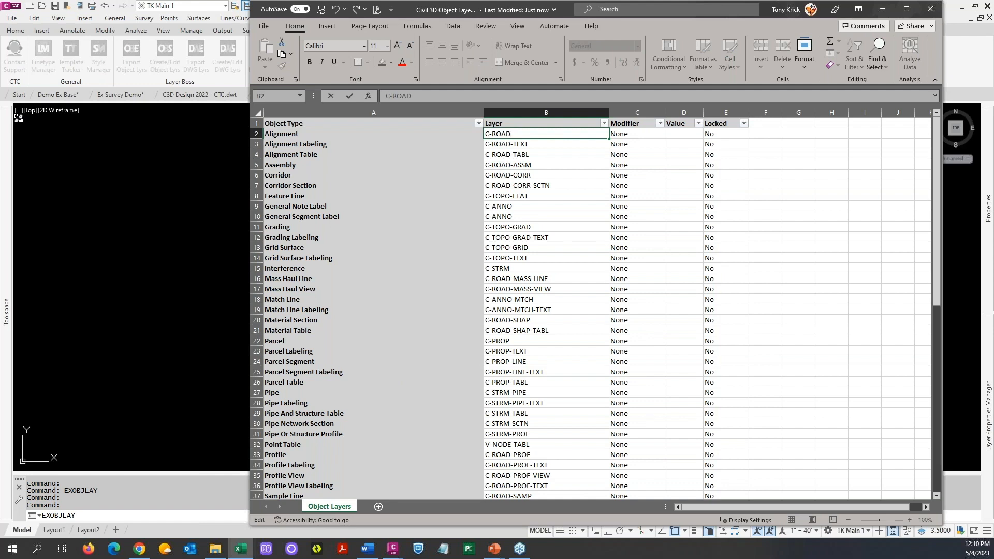
type("-")
type("A")
type("LIN")
type("G")
key("BackSpace")
key("BackSpace")
type("GN")
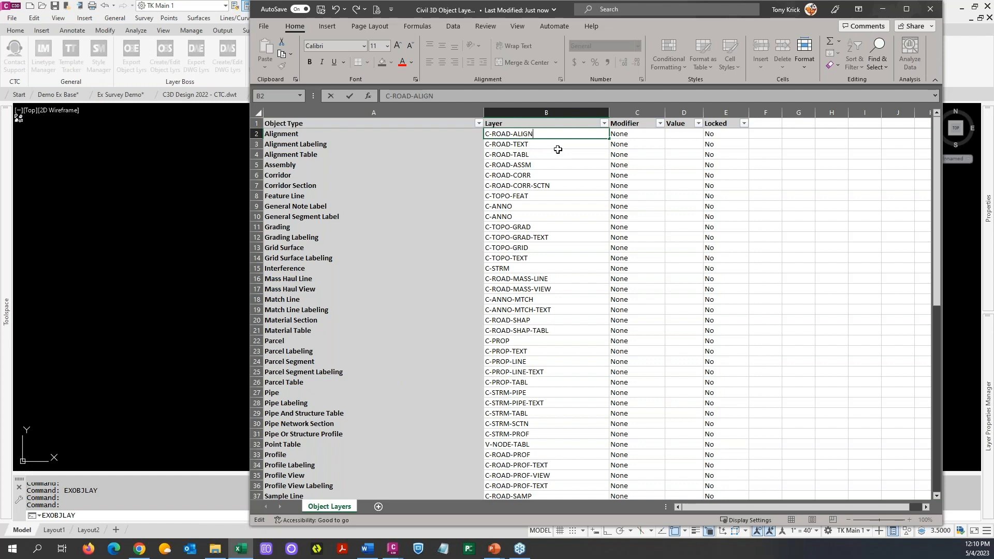
Step: Change the Alignment object type name in cell A2 to Alignments, then save and close the workbook
left_click(322, 137)
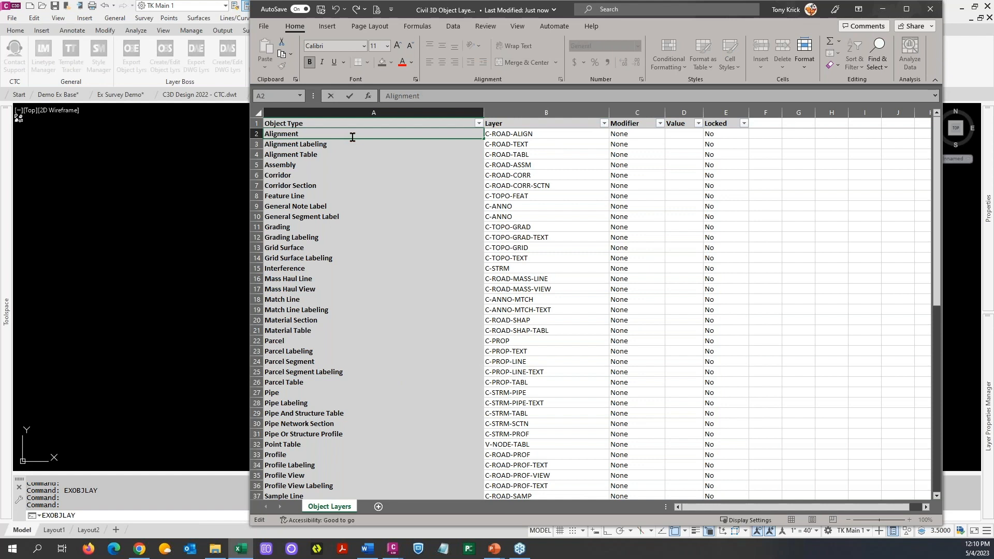
type("s")
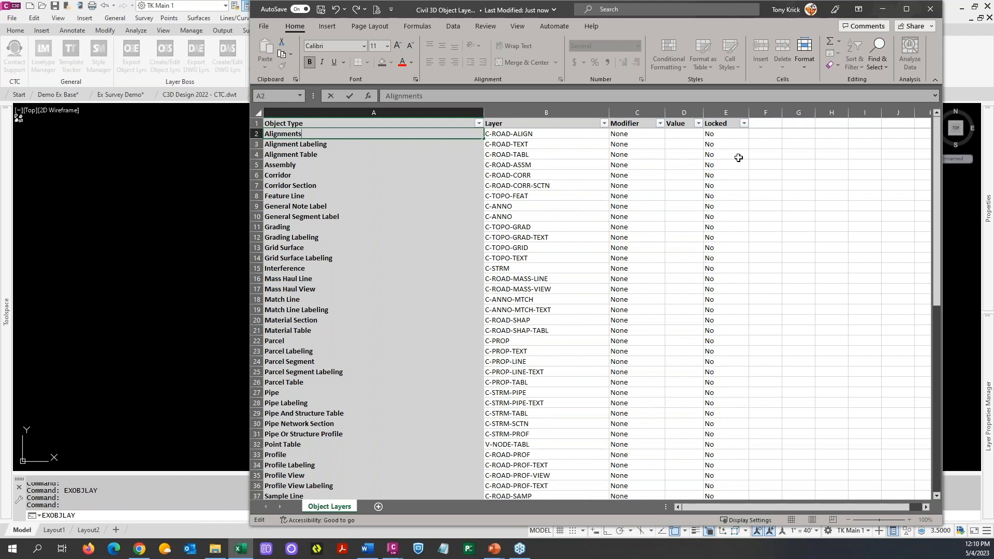
left_click(321, 9)
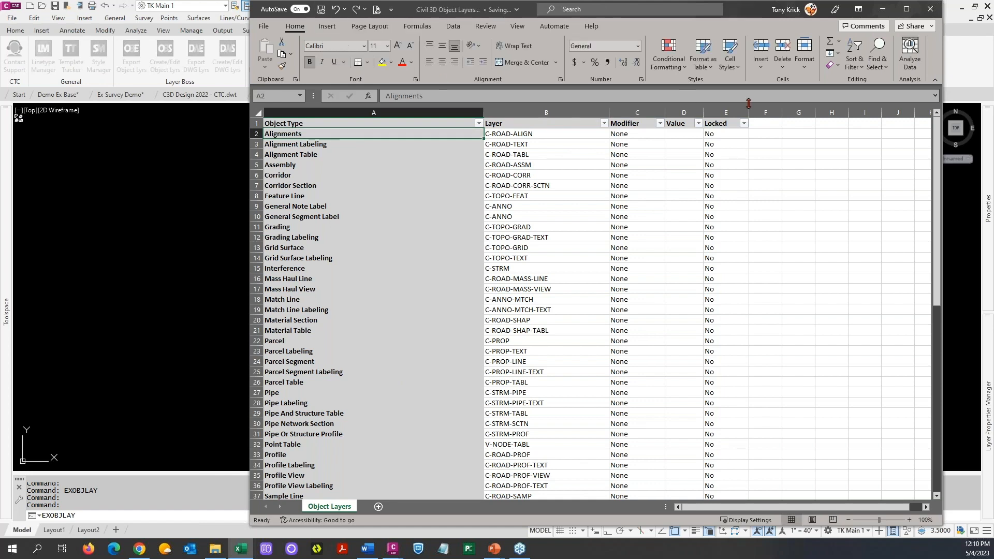
left_click(928, 10)
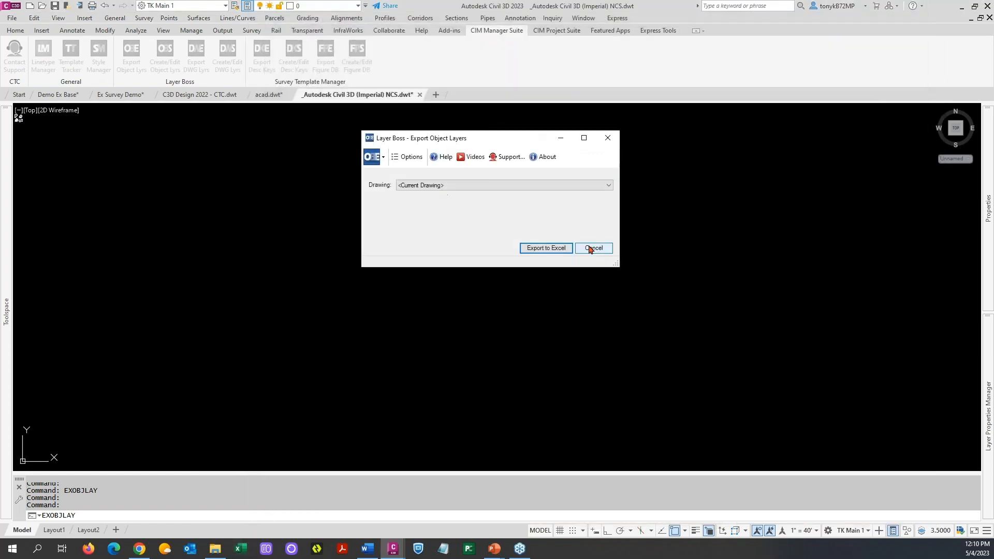
Step: Close Export Object Layers and start Create/Edit Object Layers with Civil 3D Object Layers.xlsx from the Excel folder as the source
left_click(591, 248)
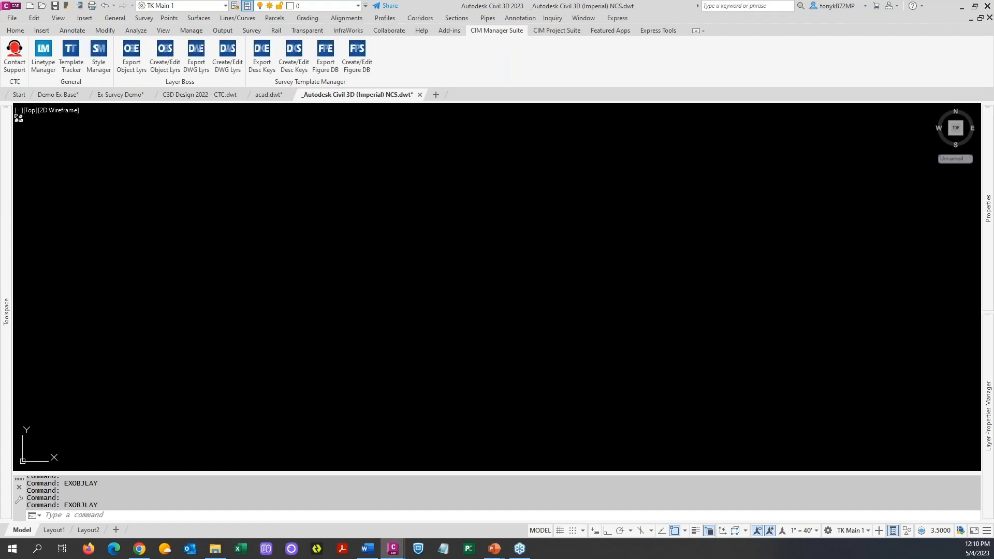
left_click(167, 68)
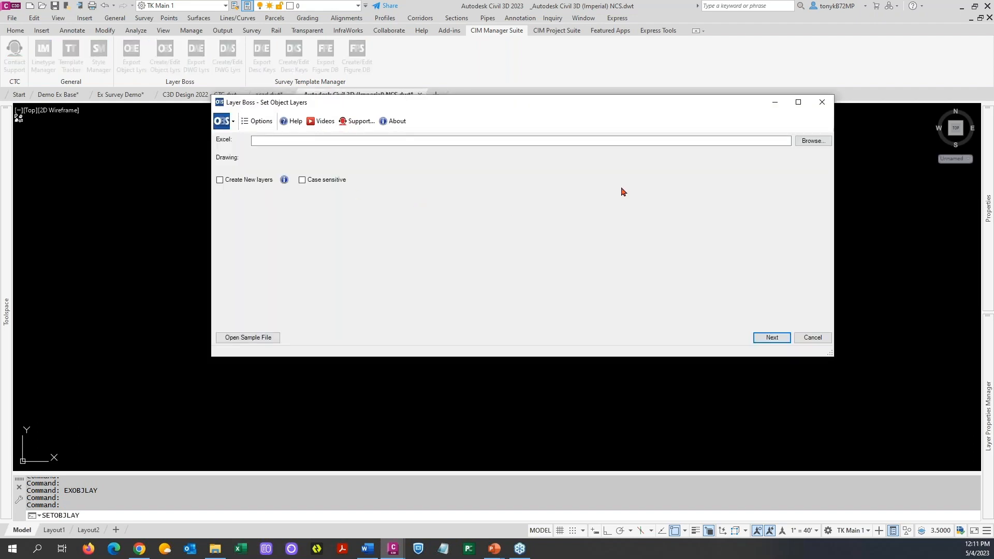
left_click(812, 141)
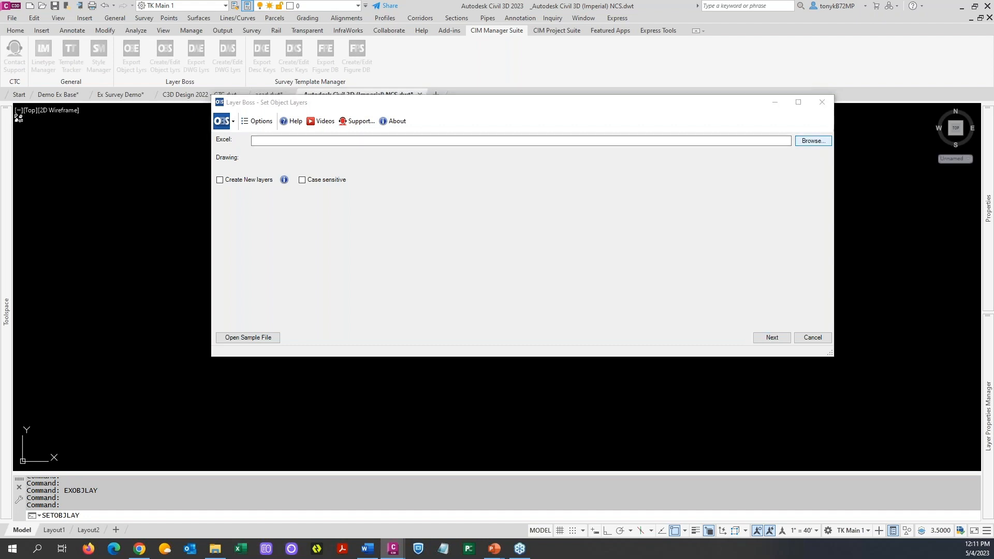
double_click(399, 189)
left_click(406, 198)
left_click(621, 383)
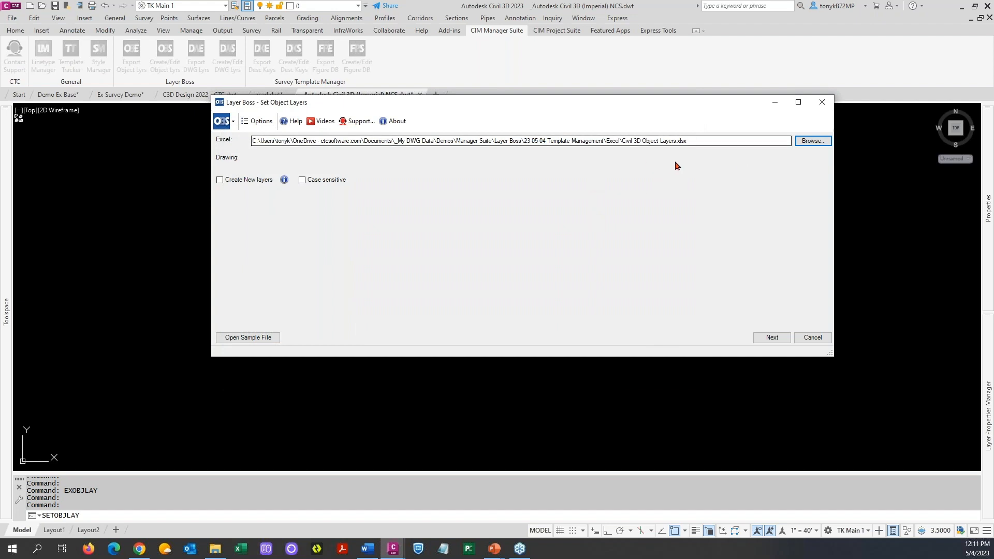
Step: Enable Create New layers, generate the object layer report, and enlarge the Set Object Layers window
left_click(219, 180)
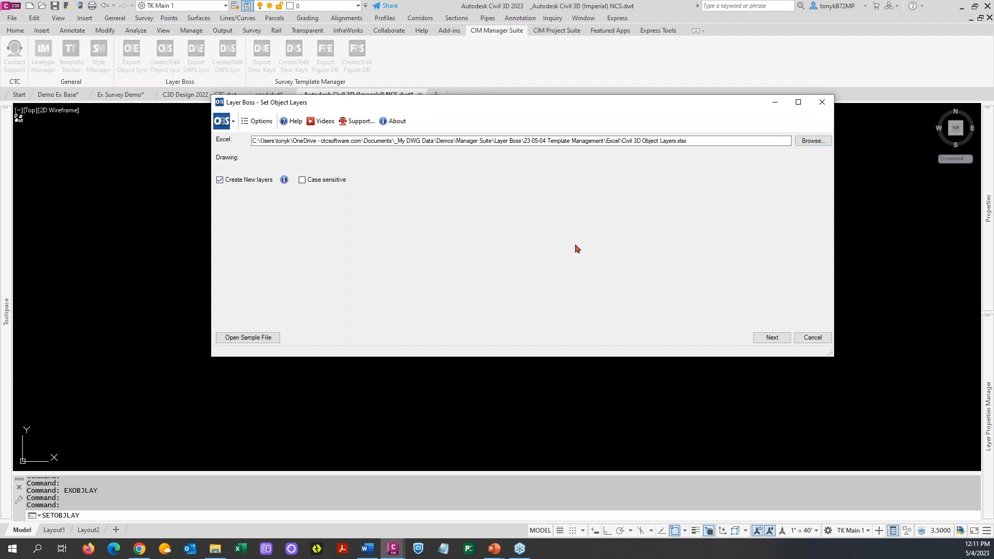
left_click(771, 339)
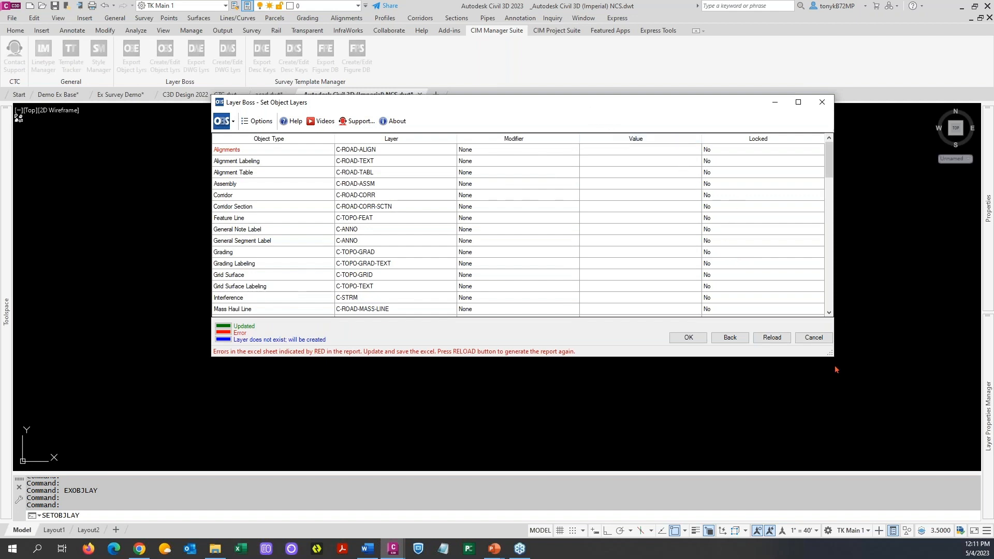
left_click_drag(834, 356, 836, 444)
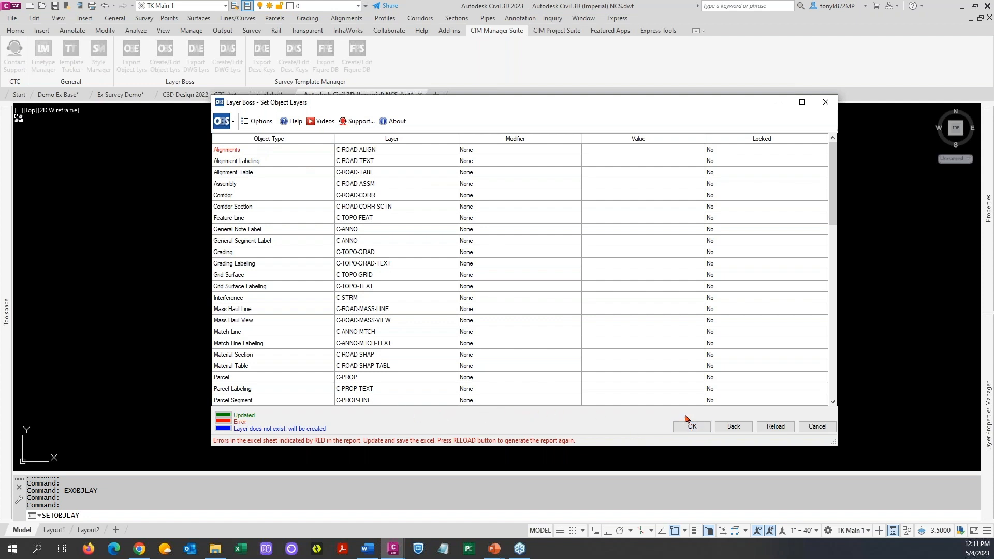
Step: Try to apply the report to the drawing, dismiss the error, and look through the report for invalid entries
left_click(377, 151)
left_click(689, 426)
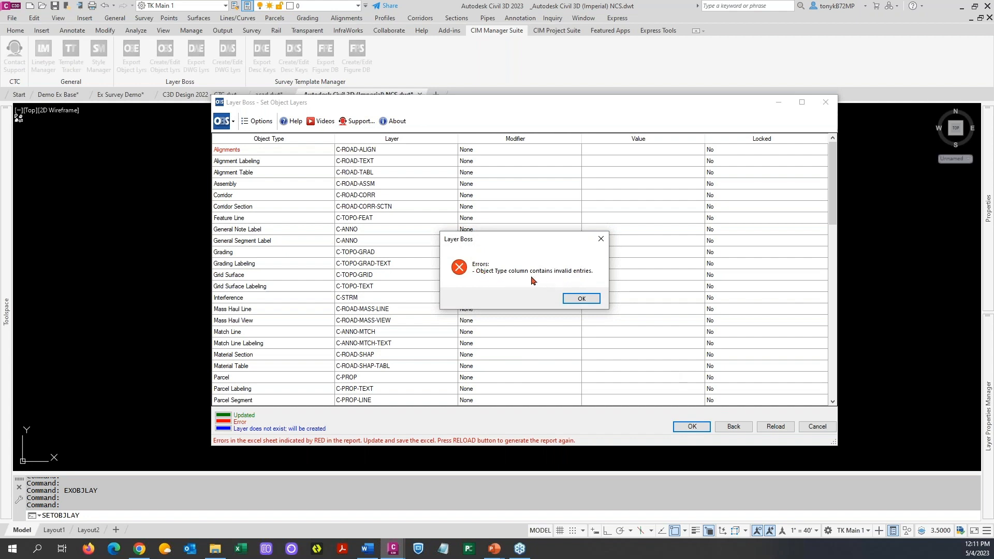
left_click(581, 299)
scroll(332, 208, "down", 6)
scroll(331, 228, "down", 10)
scroll(320, 247, "up", 5)
scroll(320, 247, "up", 10)
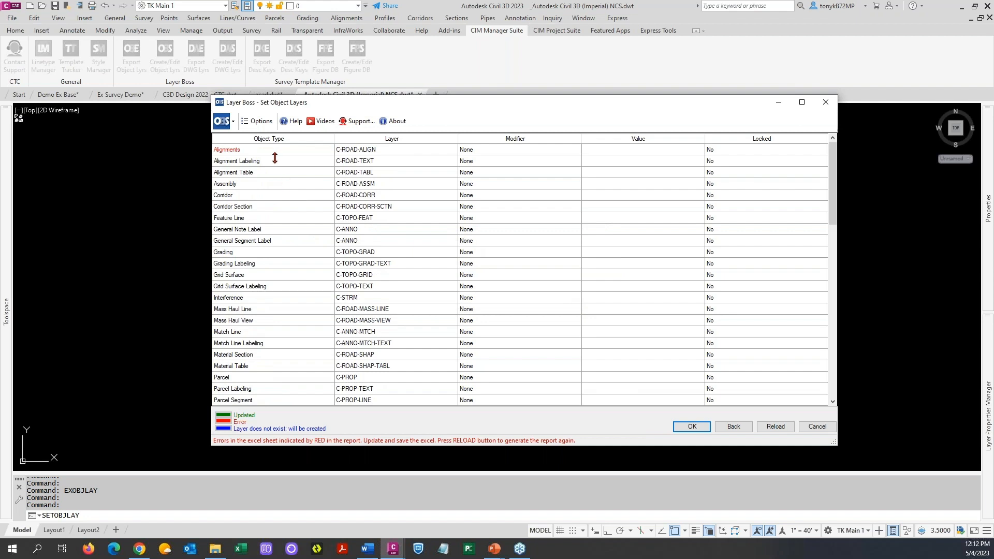
Step: Reopen Civil 3D Object Layers.xlsx from the Excel folder, correct cell A2 to Alignment, and save and close it
left_click(212, 550)
left_click(334, 216)
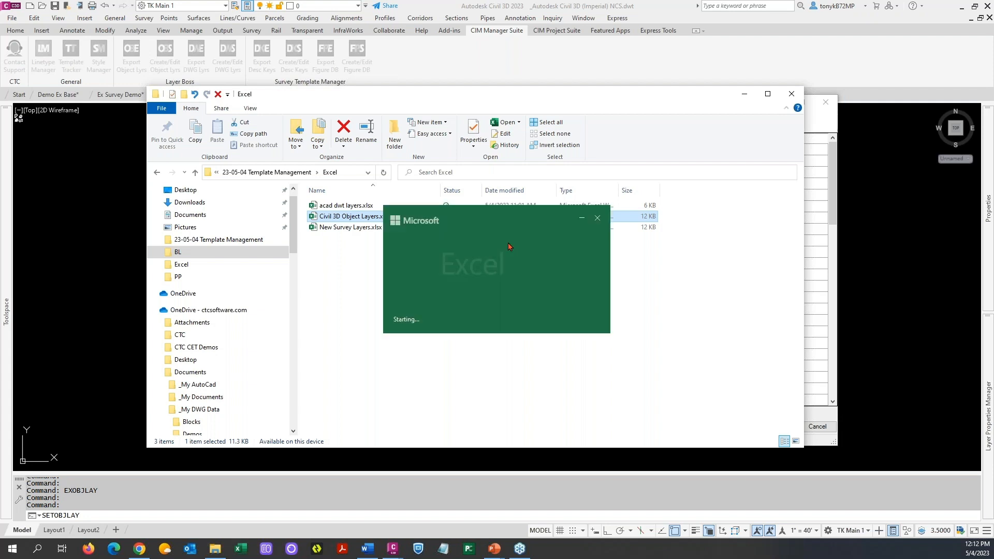
left_click(745, 95)
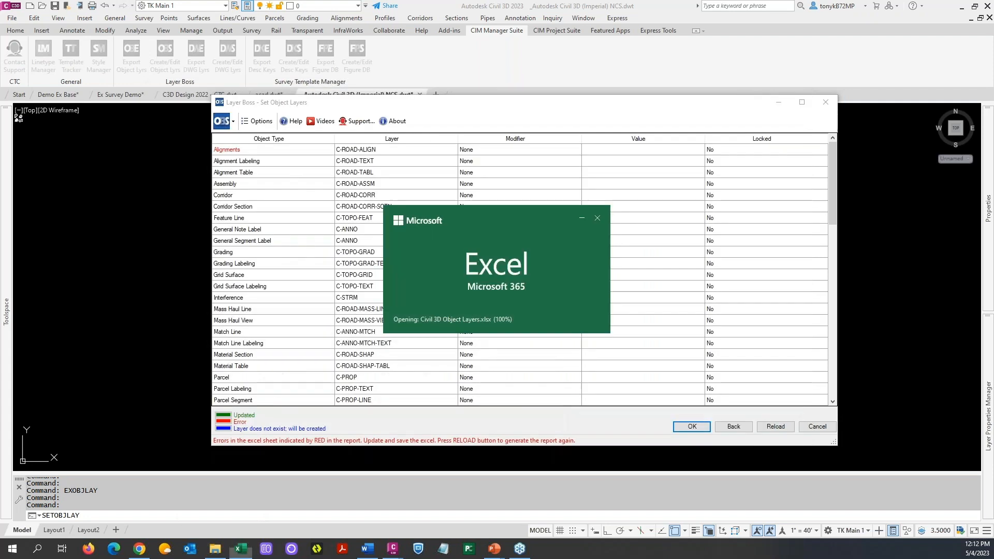
double_click(322, 133)
key("BackSpace")
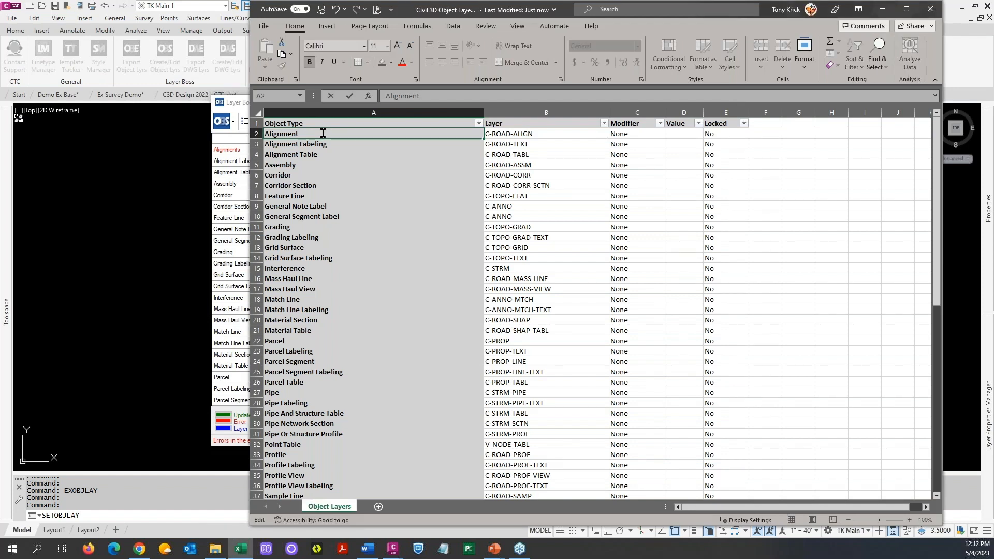
left_click(931, 16)
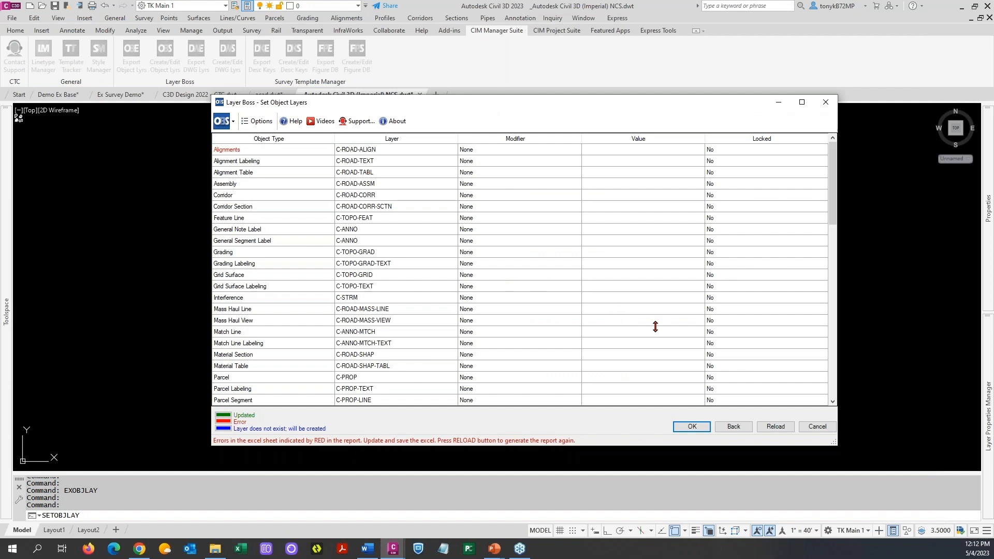
Step: Reload the corrected workbook in Set Object Layers and apply it to the drawing with Create New layers turned off
left_click(776, 428)
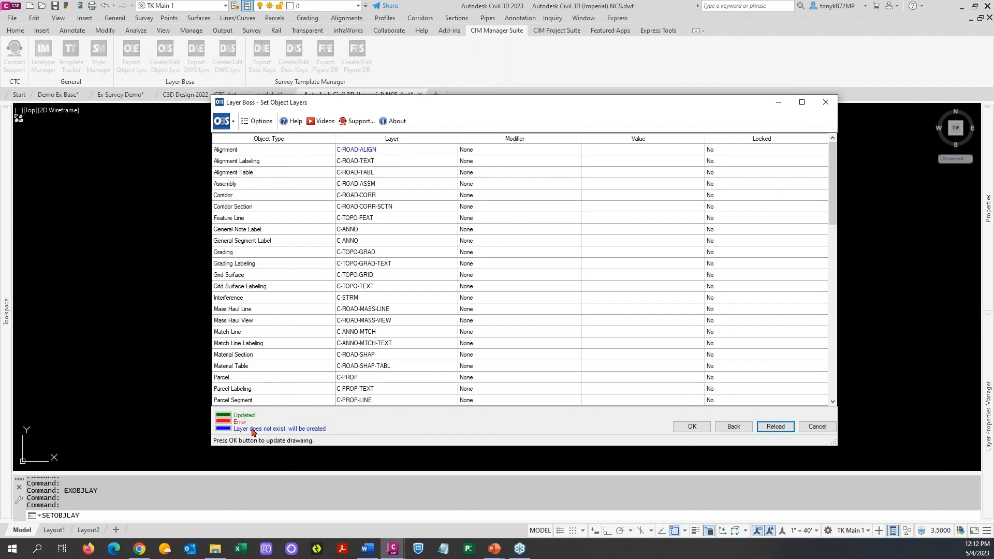
left_click(732, 427)
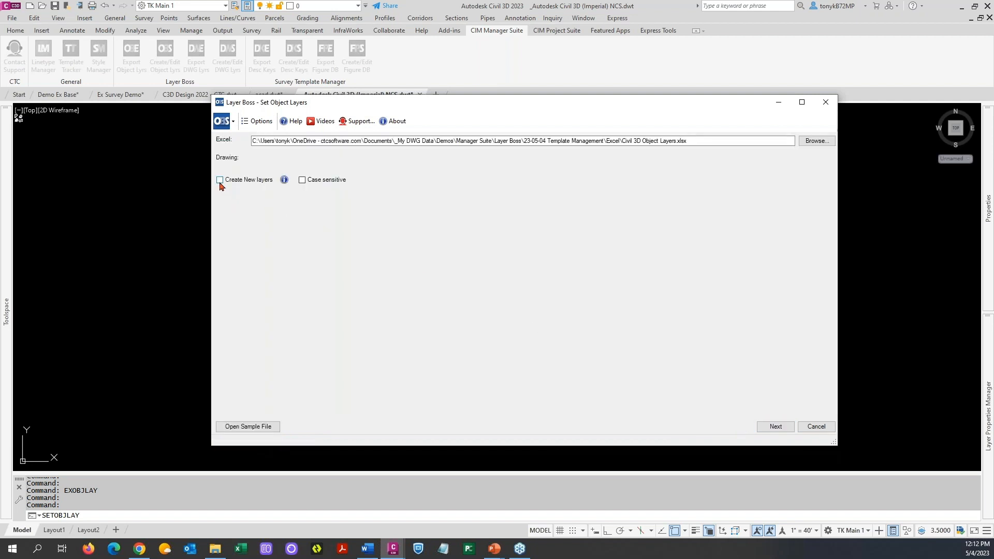
left_click(775, 427)
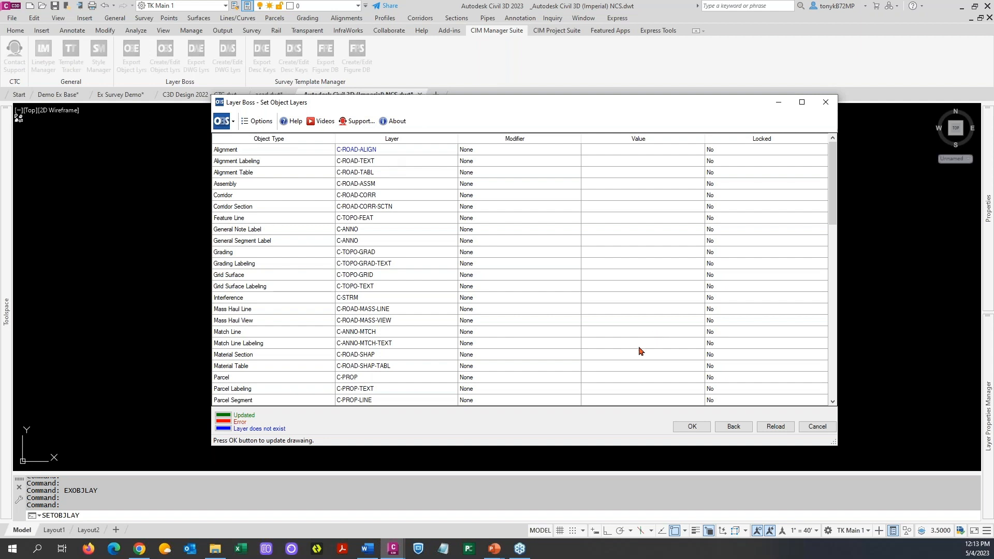
left_click(689, 427)
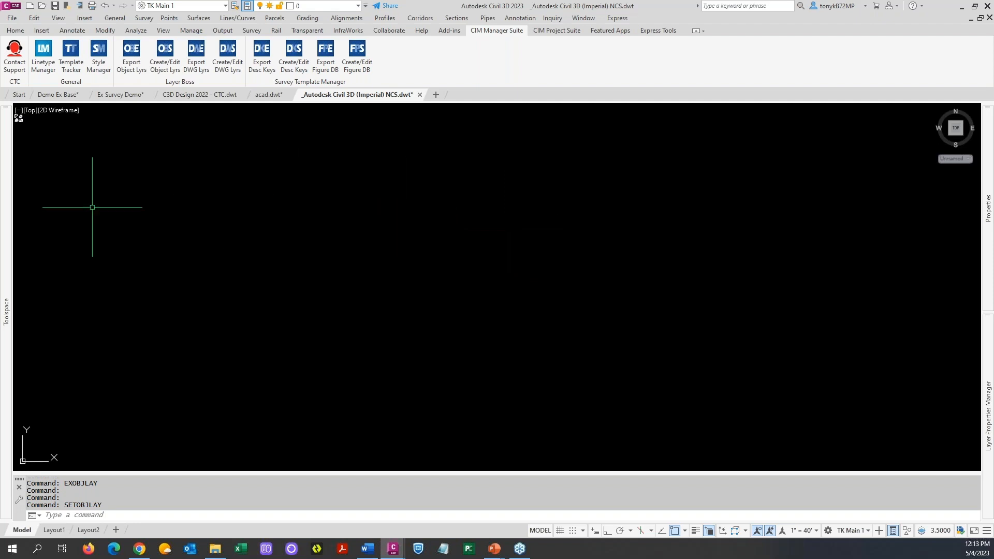
Step: Check the Alignment layer on the Object Layers page of the template's drawing settings, then close the settings without changes
mouse_move(6, 208)
right_click(86, 137)
left_click(120, 143)
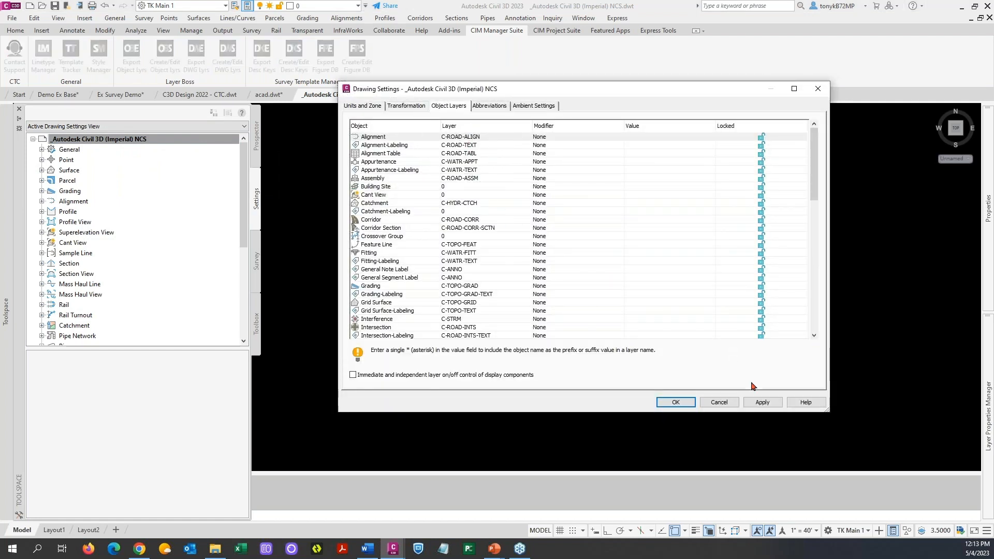
left_click(719, 402)
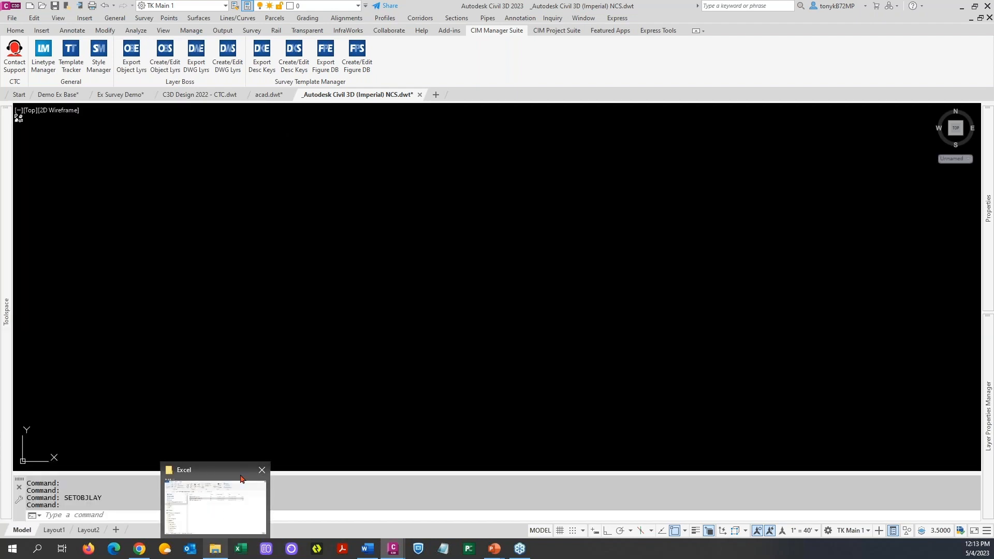
Step: Reopen Civil 3D Object Layers.xlsx from the Excel folder and set the Parcel layer to C-PROP-LINE
left_click(239, 479)
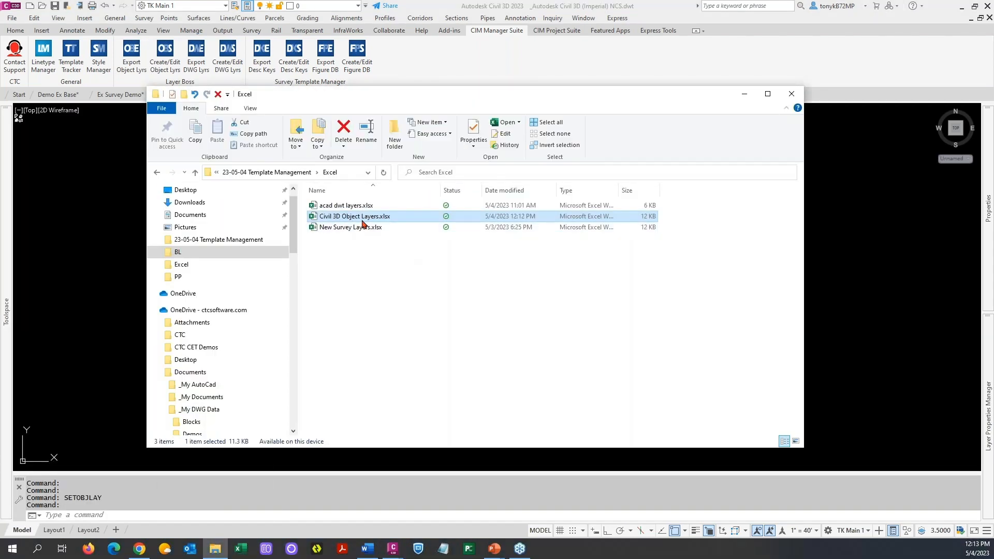
left_click(744, 93)
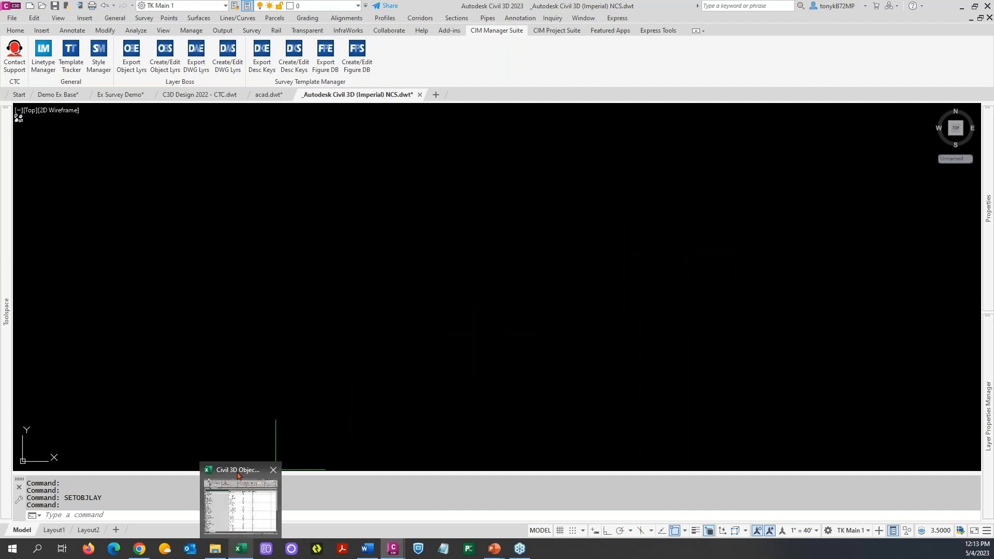
left_click(240, 505)
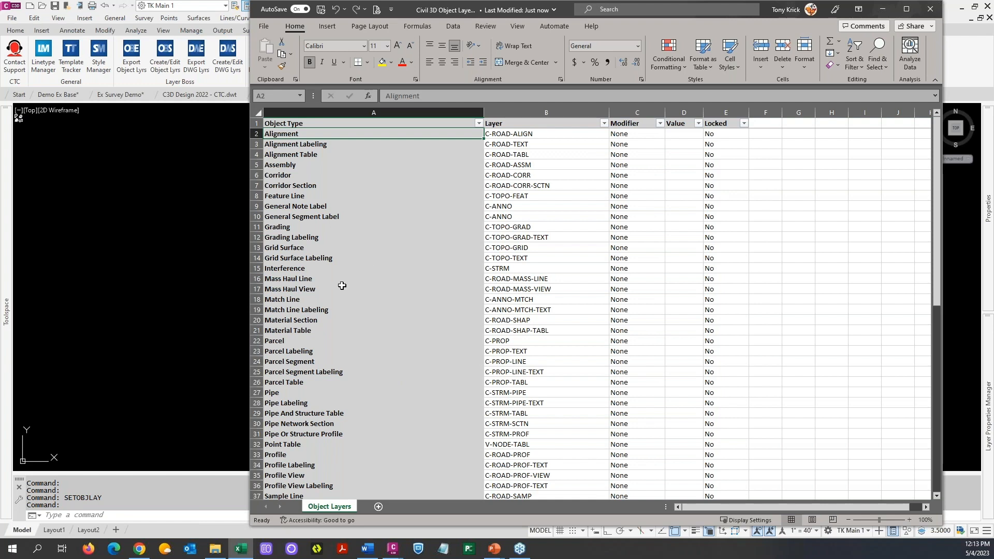
left_click(274, 343)
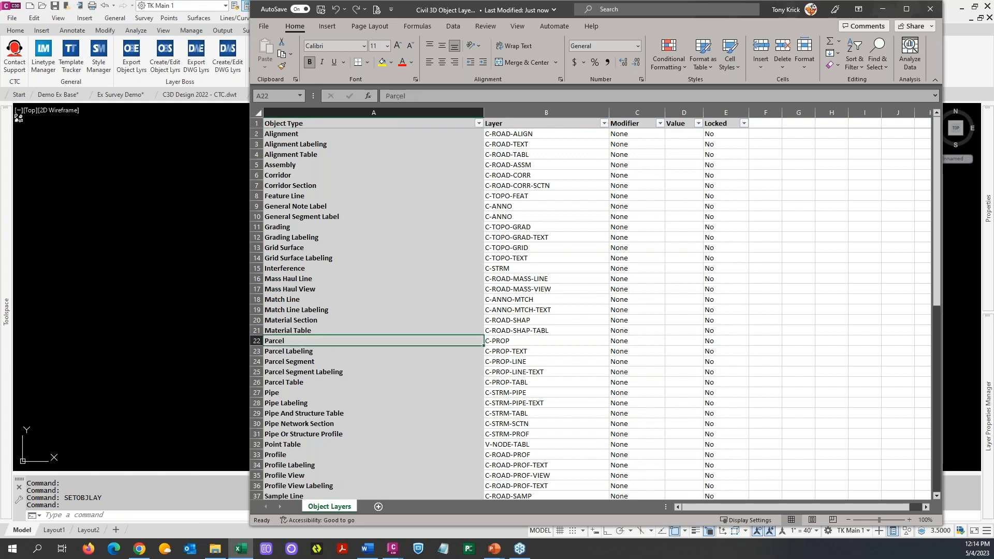
left_click(523, 341)
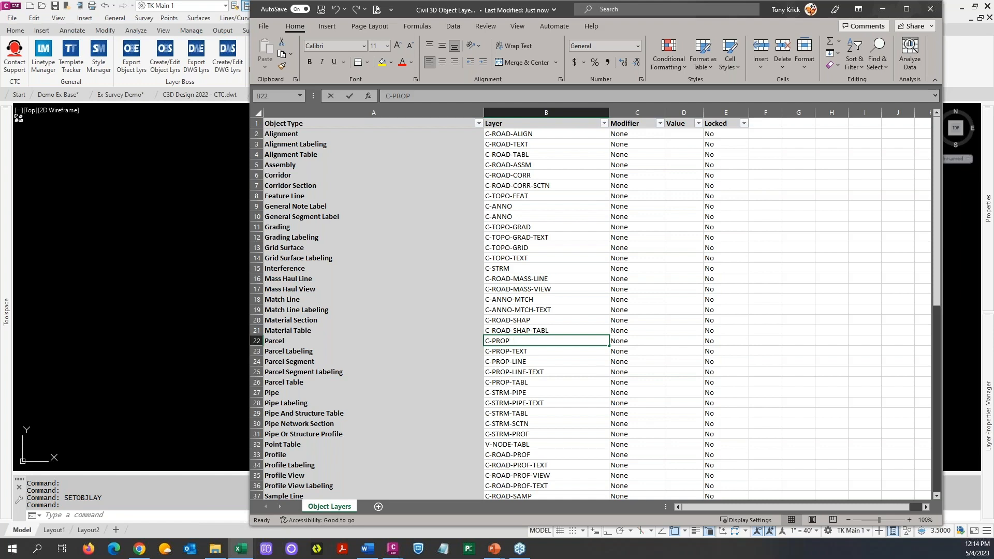
key("F2")
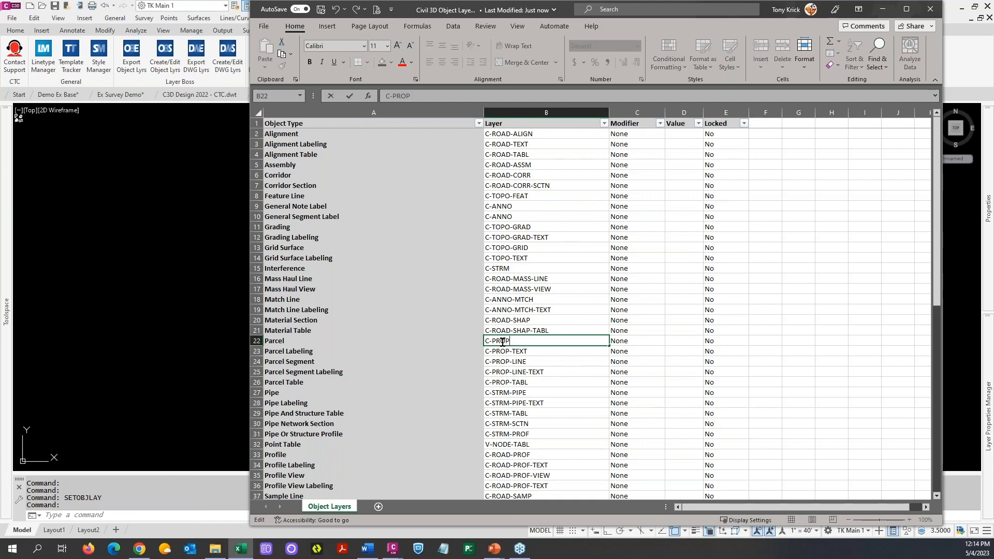
type("-")
key("Caps_Lock")
type("LINE")
Step: Set the layer for Survey Figure Labeling to V-SURV-FIGR
scroll(430, 363, "down", 10)
scroll(430, 363, "down", 4)
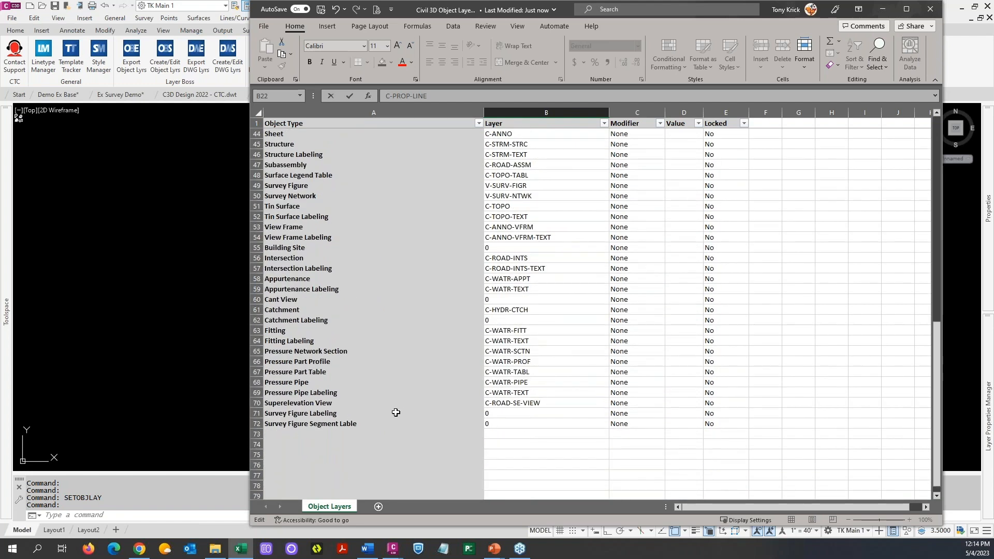
left_click(499, 414)
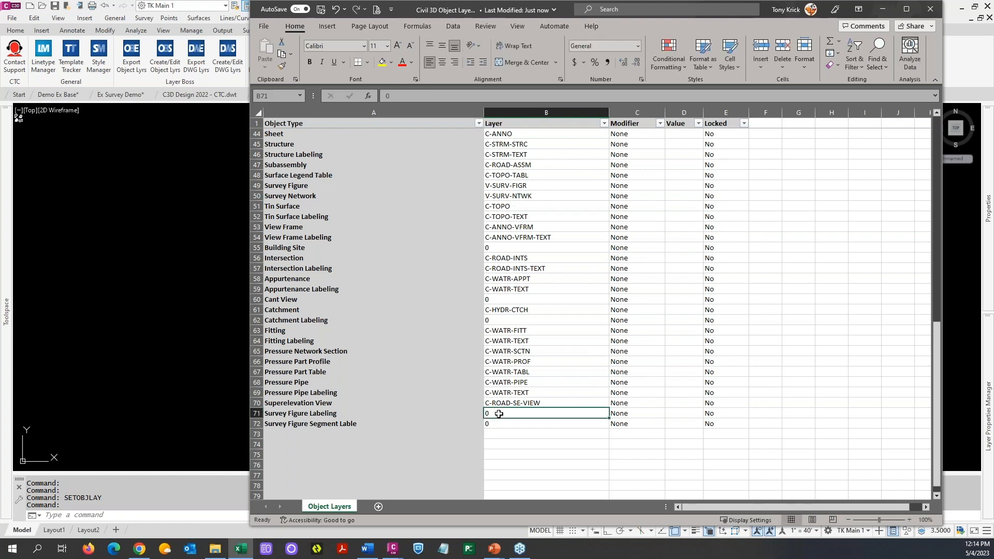
key("F2")
left_click_drag(495, 414, 479, 413)
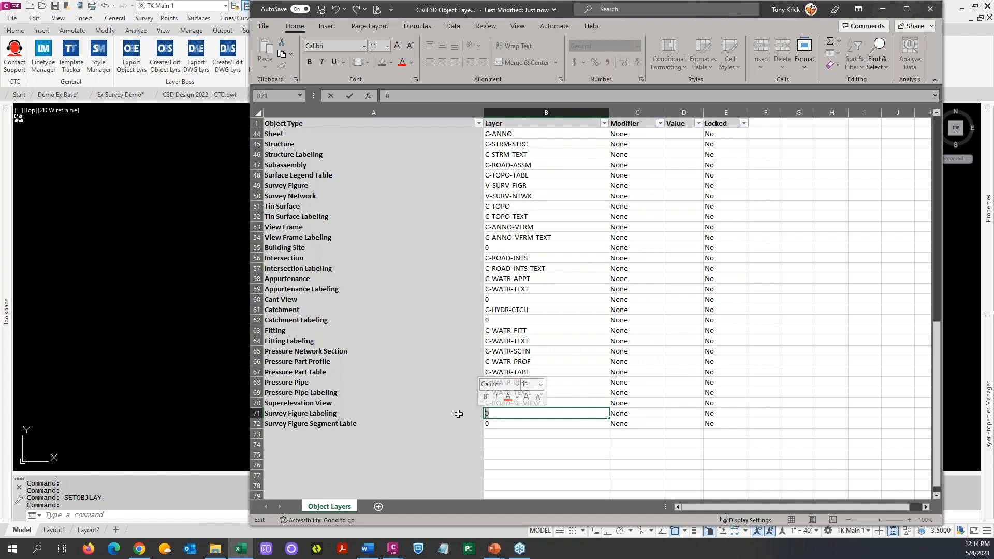
type("V-")
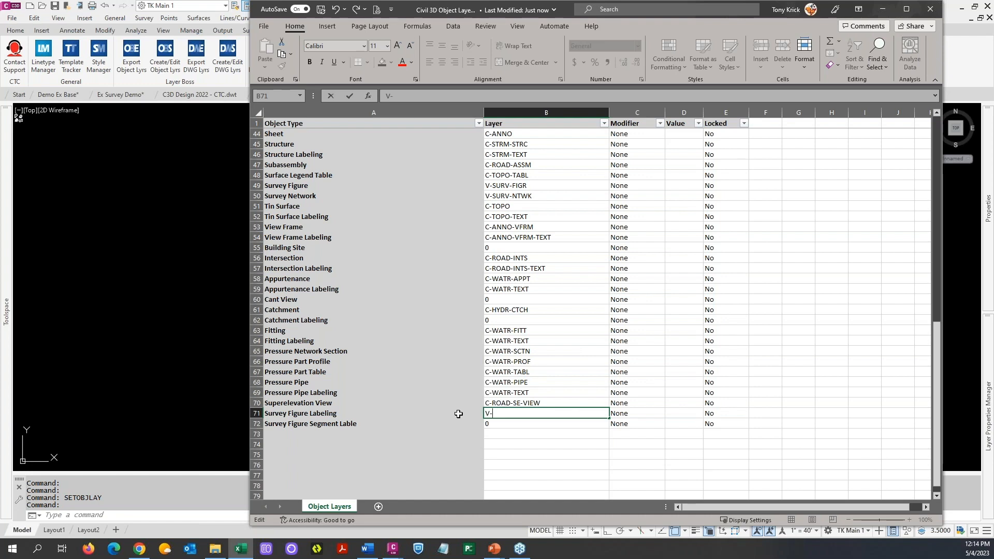
type("SURV-F")
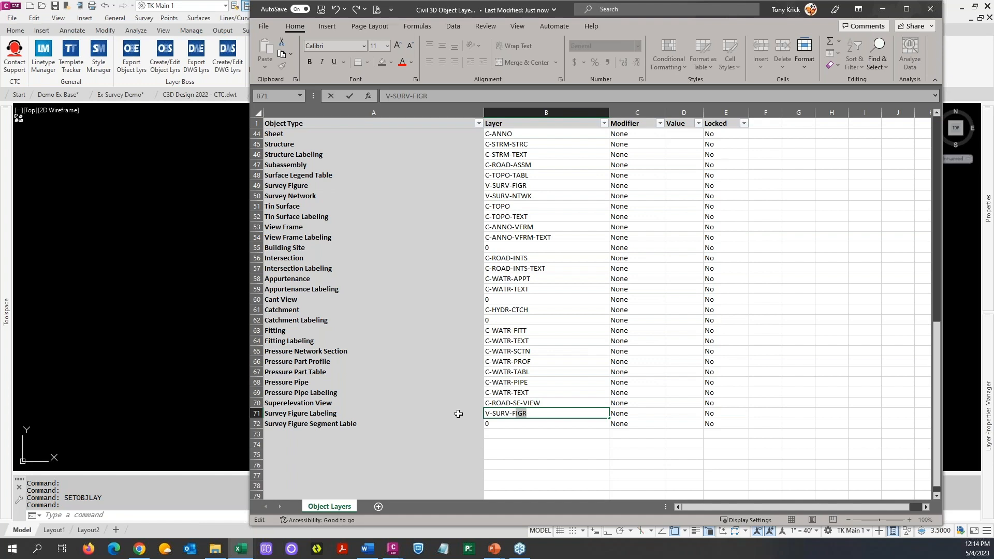
type("IGR")
Step: Set the layer for Survey Figure Segment Lable to V-SURV-LABL
left_click(496, 423)
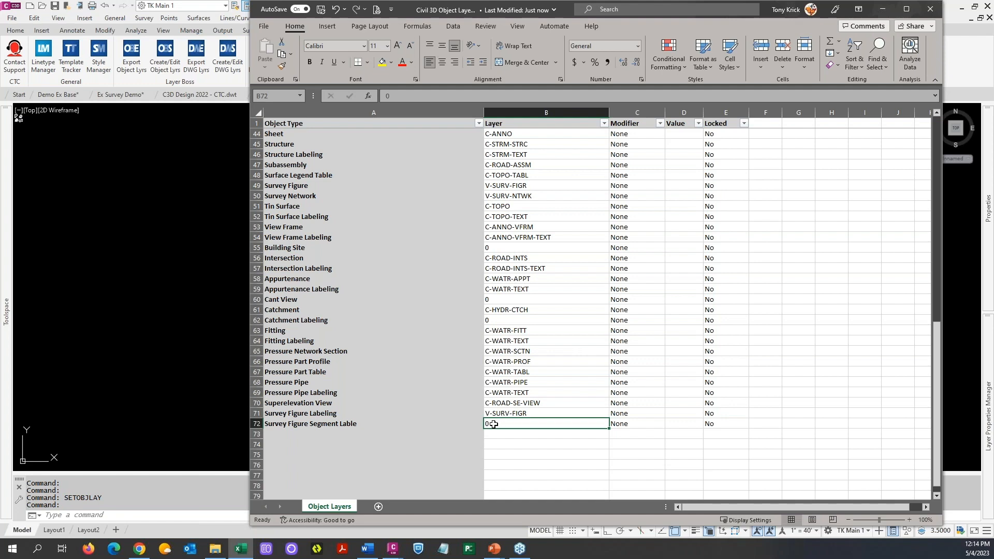
double_click(496, 424)
left_click_drag(496, 424, 480, 422)
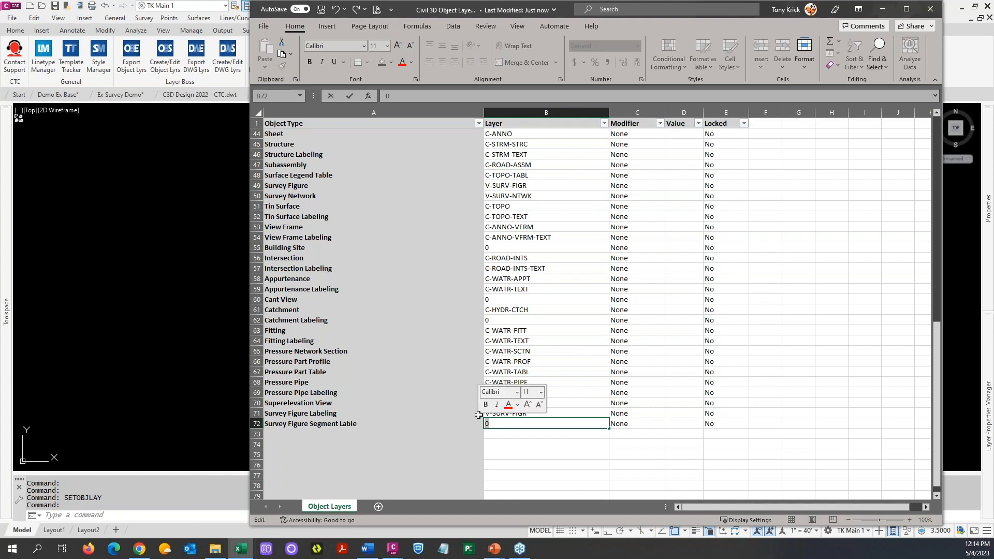
type("V")
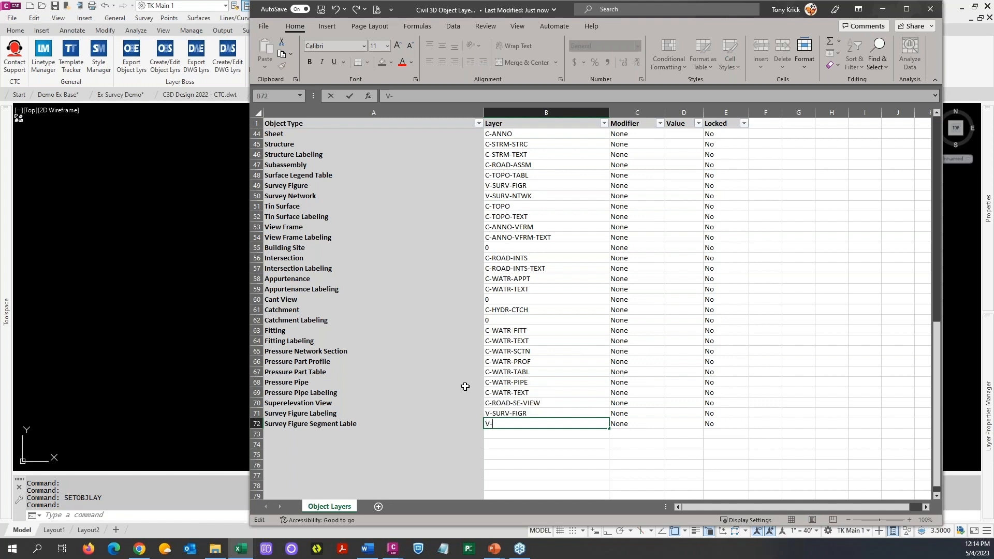
type("-SURV-LABL")
Step: Check the Locked choices available for the Alignment and Alignment Labeling rows
scroll(447, 368, "up", 6)
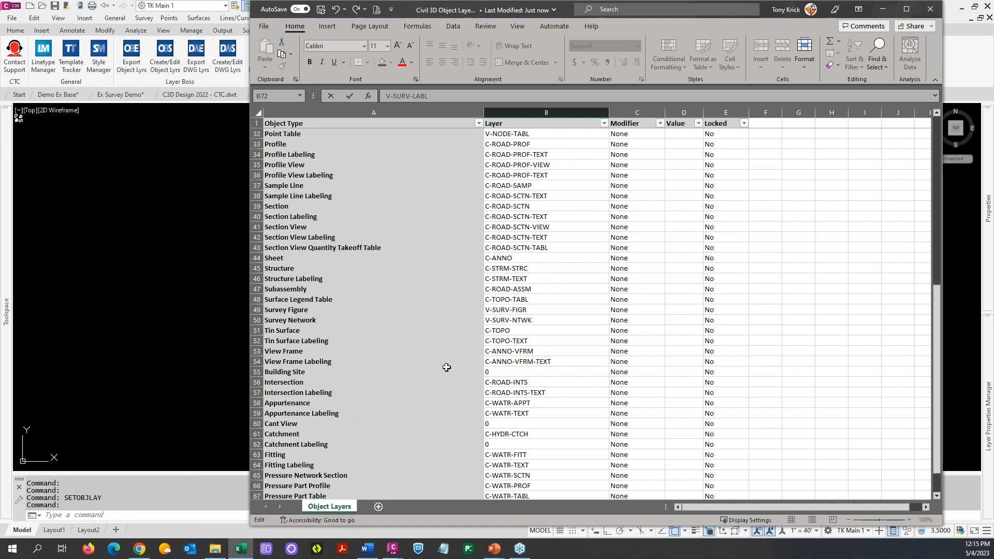
scroll(446, 368, "up", 8)
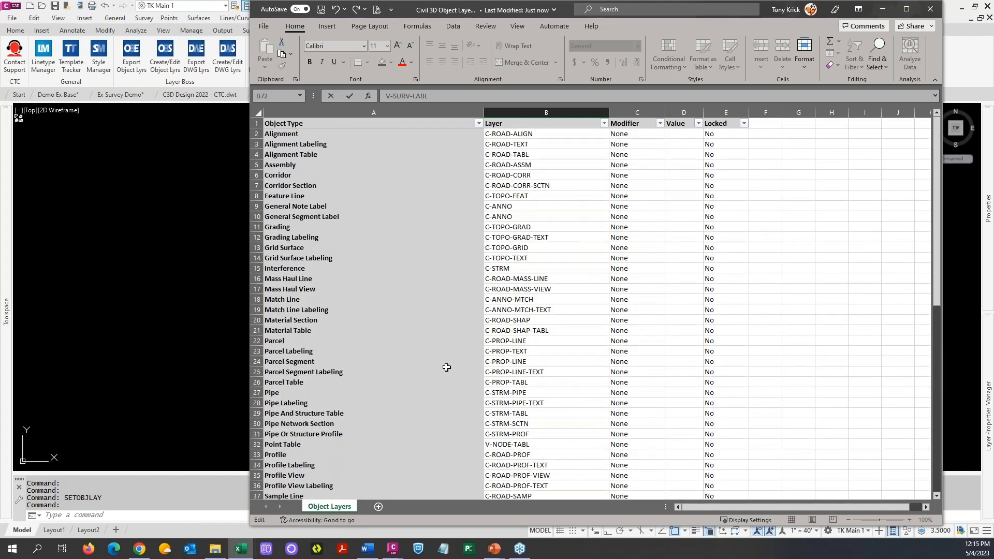
left_click(729, 135)
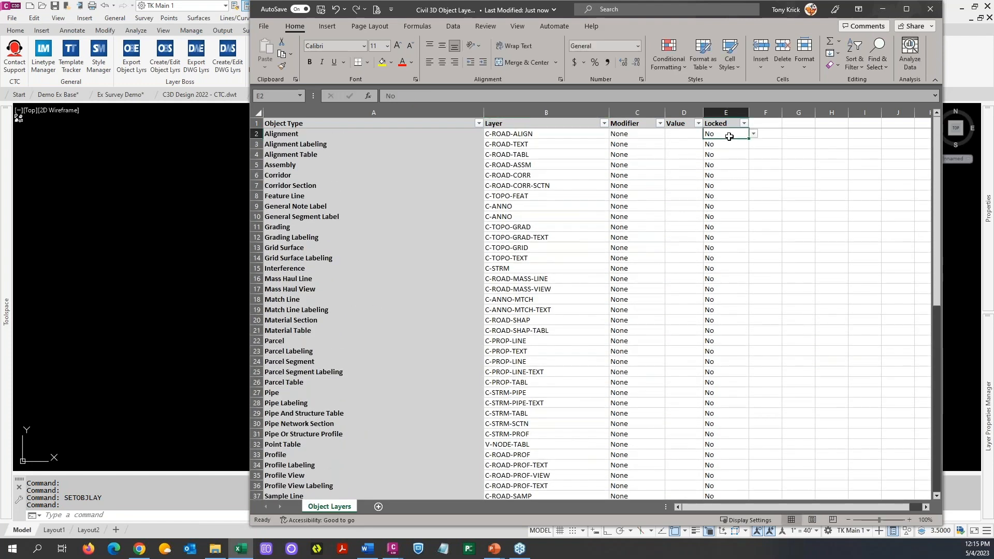
left_click(754, 134)
left_click(735, 136)
left_click(732, 146)
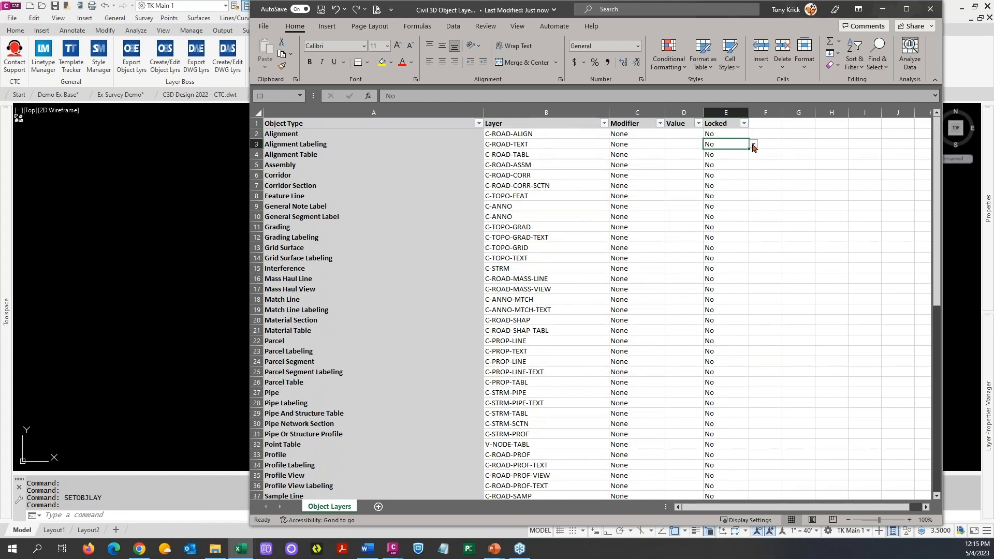
Step: Set the Alignment row's Modifier to Suffix and its Value to _*
left_click(640, 136)
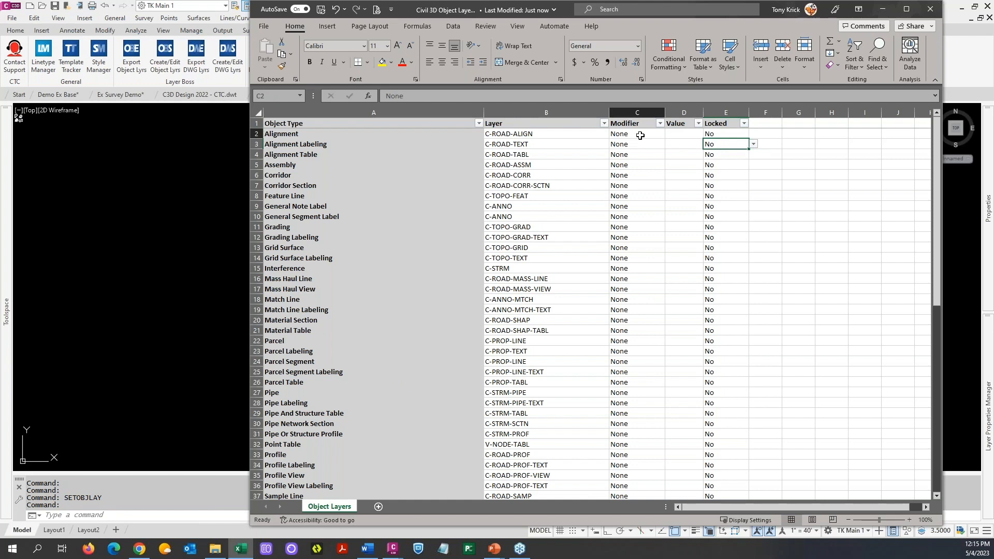
left_click(669, 134)
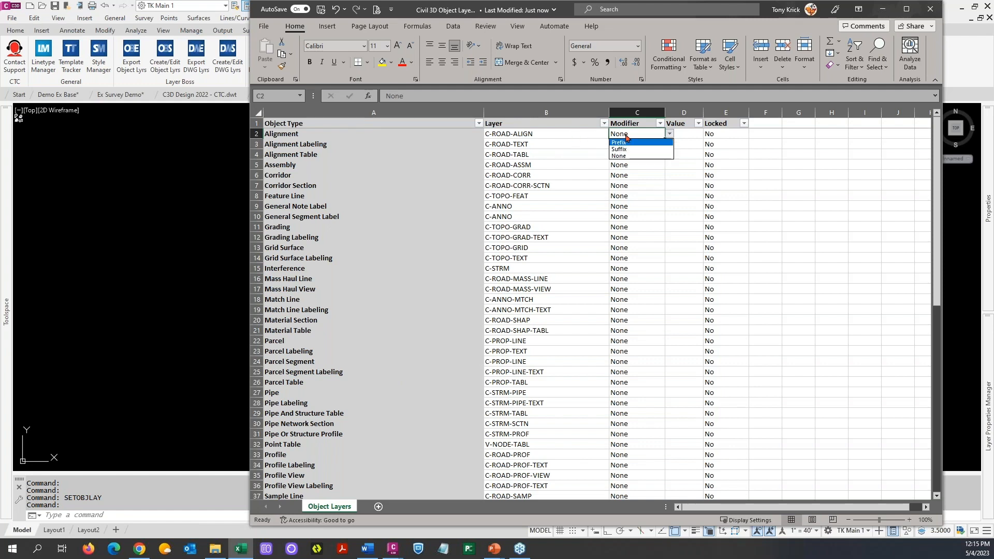
left_click(633, 149)
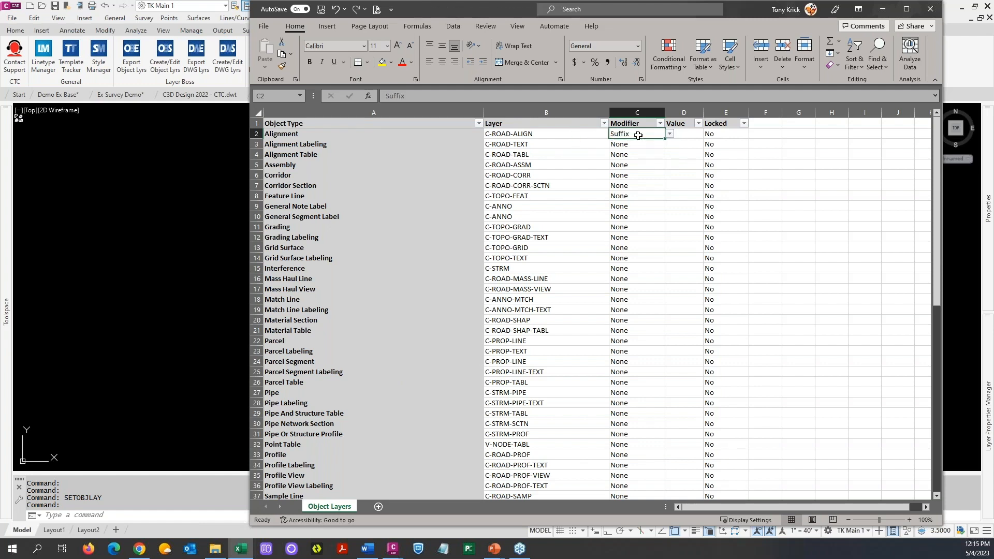
left_click(682, 134)
double_click(681, 132)
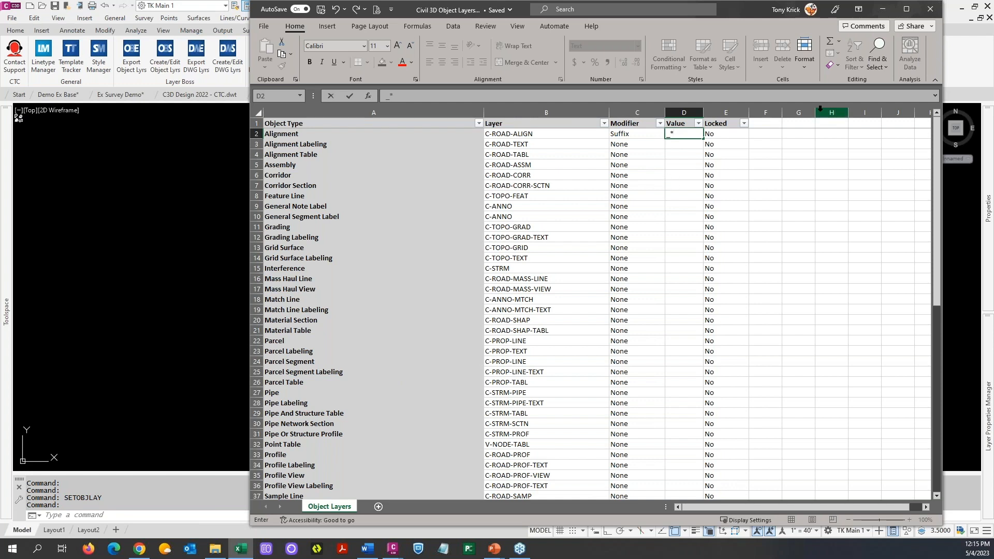
Step: Set the layer for Catchment Labeling to C-STRM-LABL, and save and close the workbook
scroll(554, 232, "down", 2)
scroll(554, 232, "down", 10)
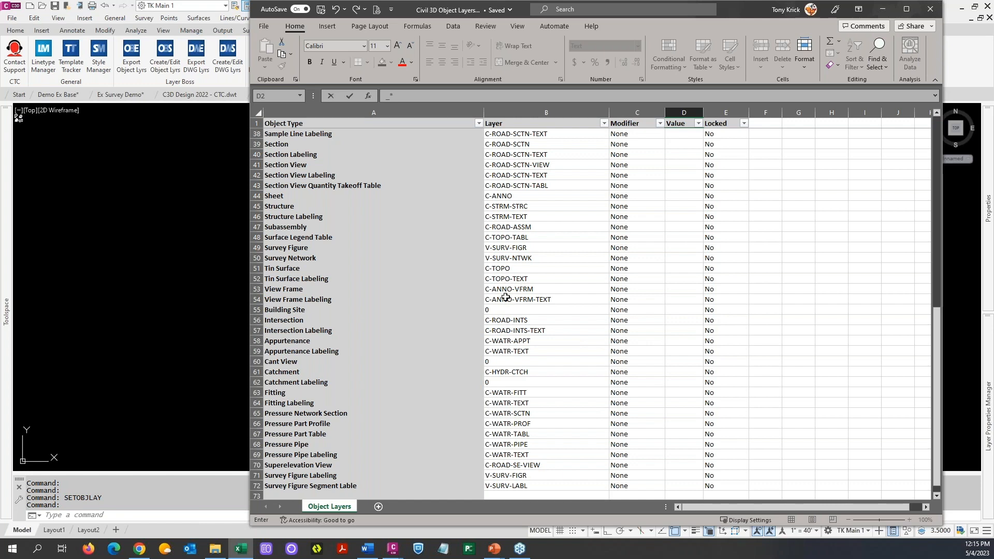
left_click(498, 381)
double_click(498, 381)
left_click_drag(496, 381, 484, 382)
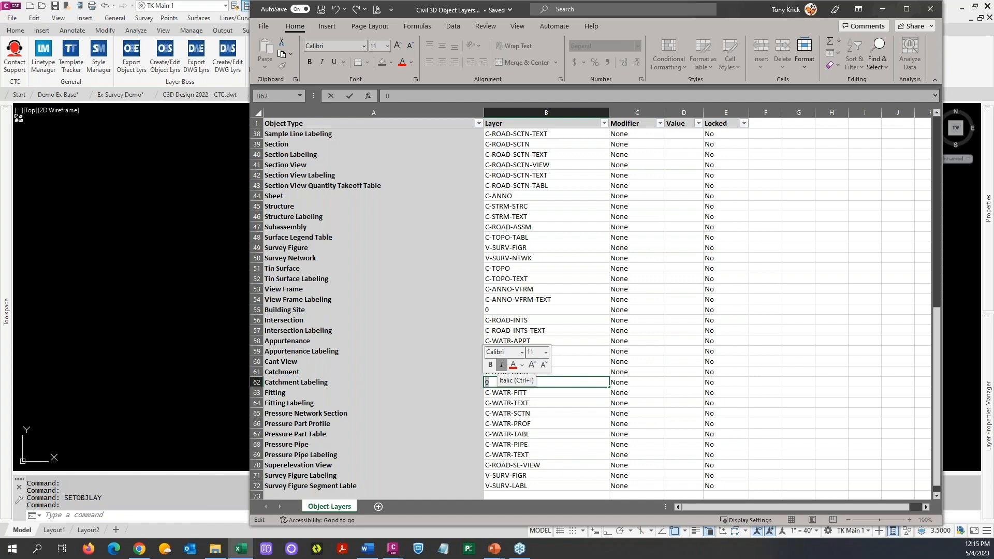
type("C")
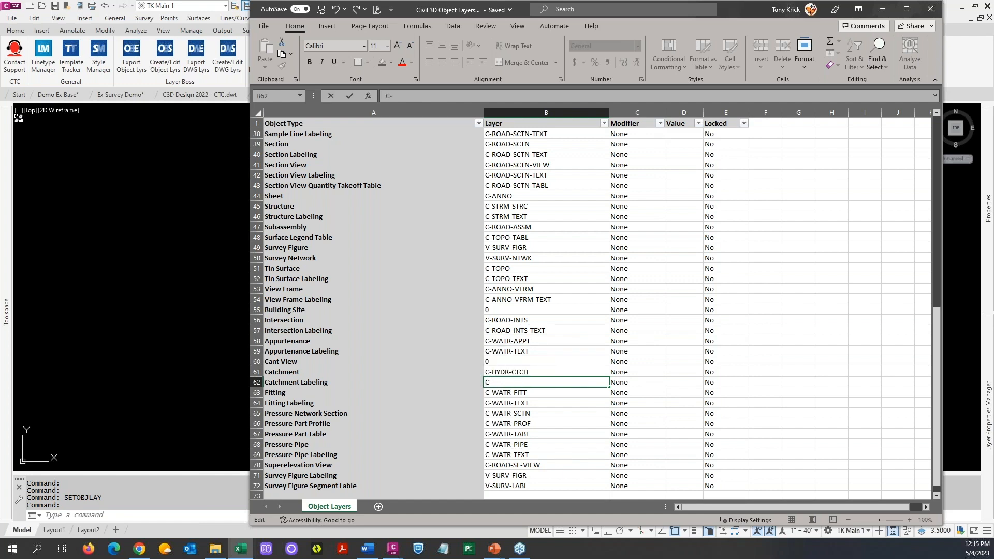
type("-STRM-T")
key("BackSpace")
type("LABL")
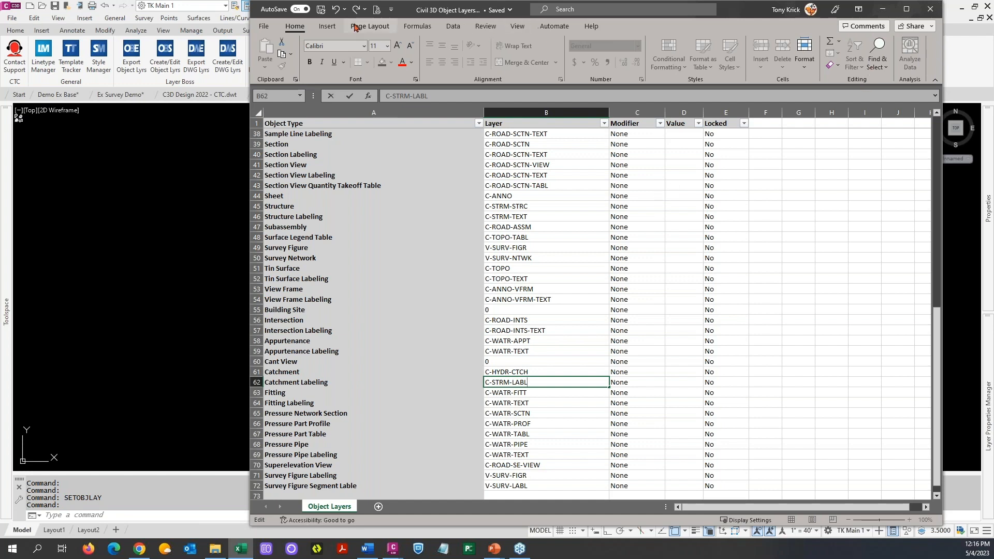
left_click(321, 10)
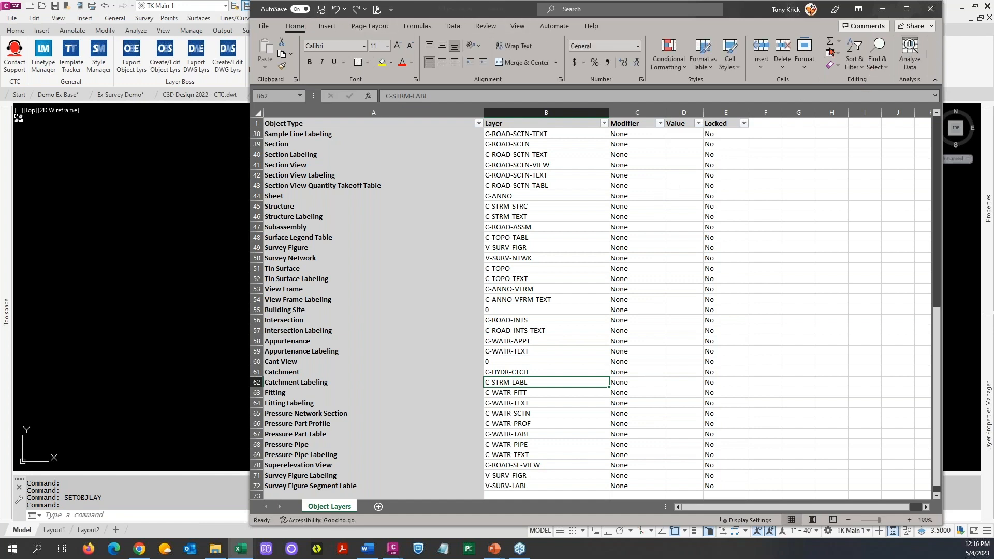
left_click(927, 13)
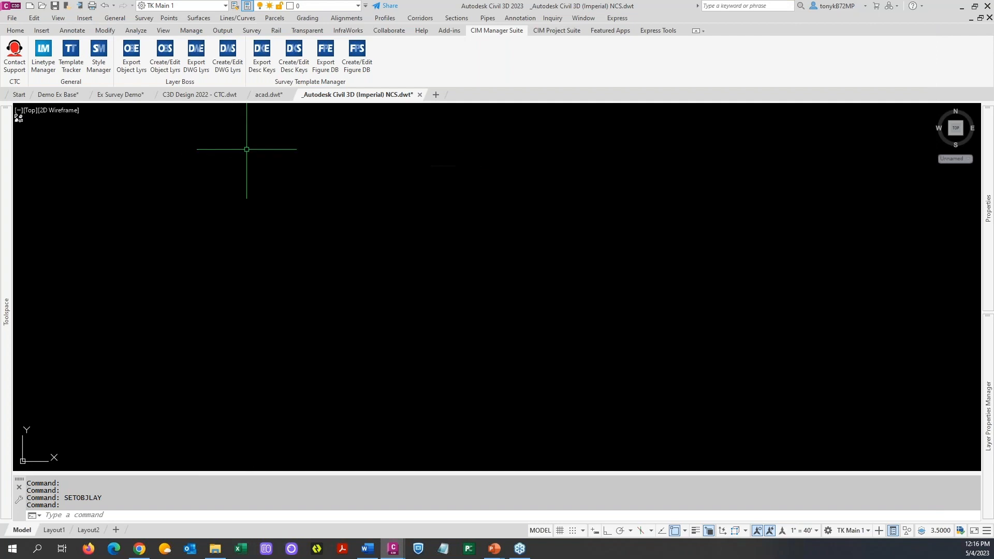
Step: Load Civil 3D Object Layers.xlsx from the Excel folder into Layer Boss Set Object Layers and bring up its list of layer changes
left_click(167, 64)
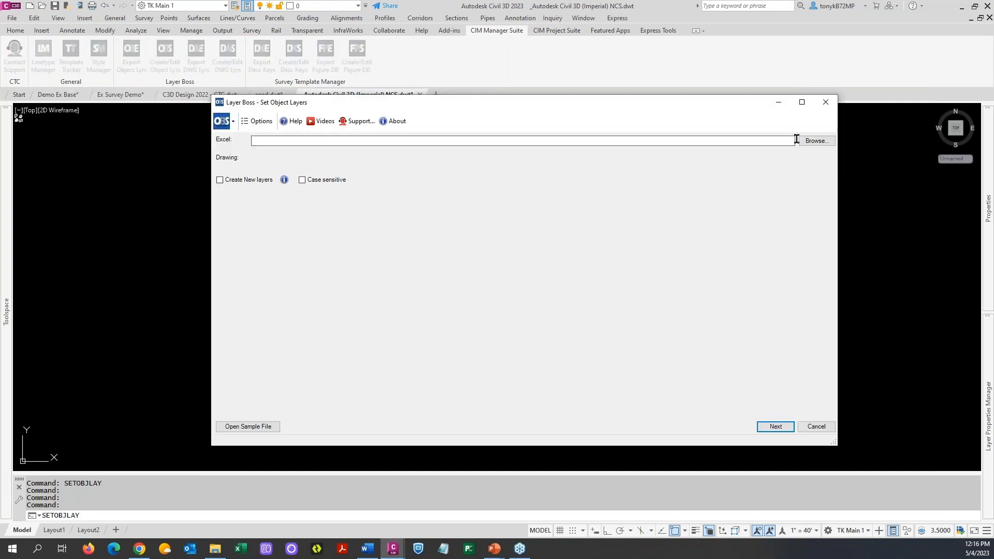
left_click(801, 141)
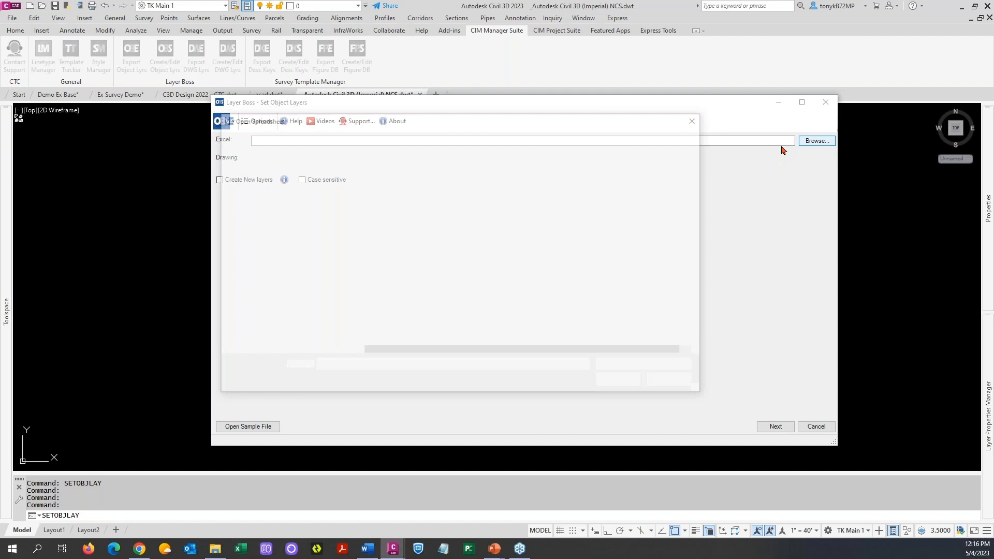
left_click(388, 190)
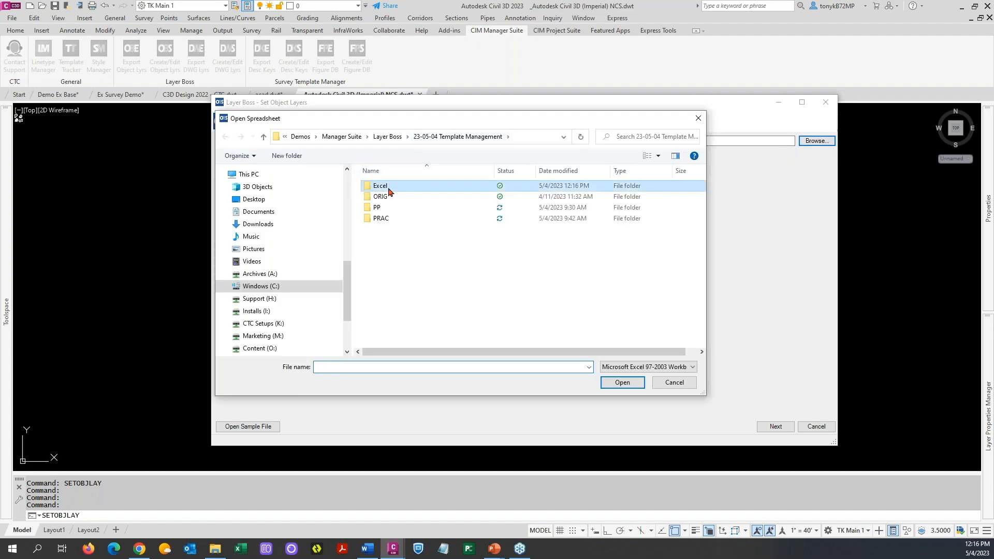
double_click(389, 190)
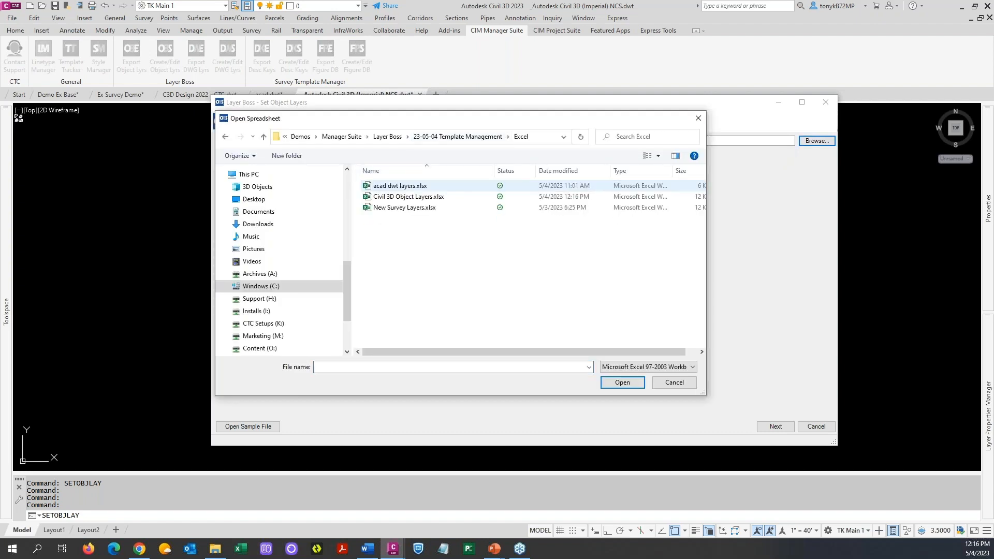
left_click(404, 200)
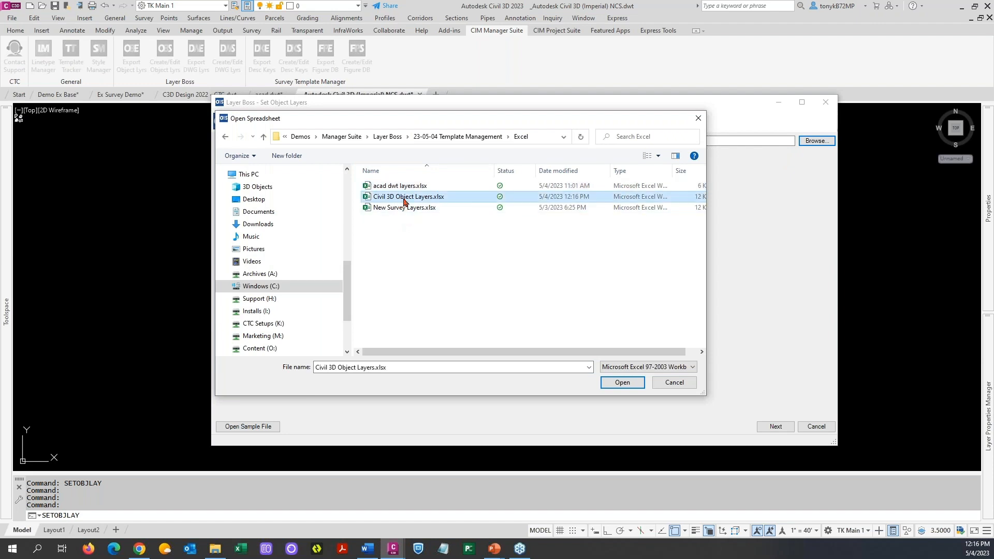
left_click(623, 383)
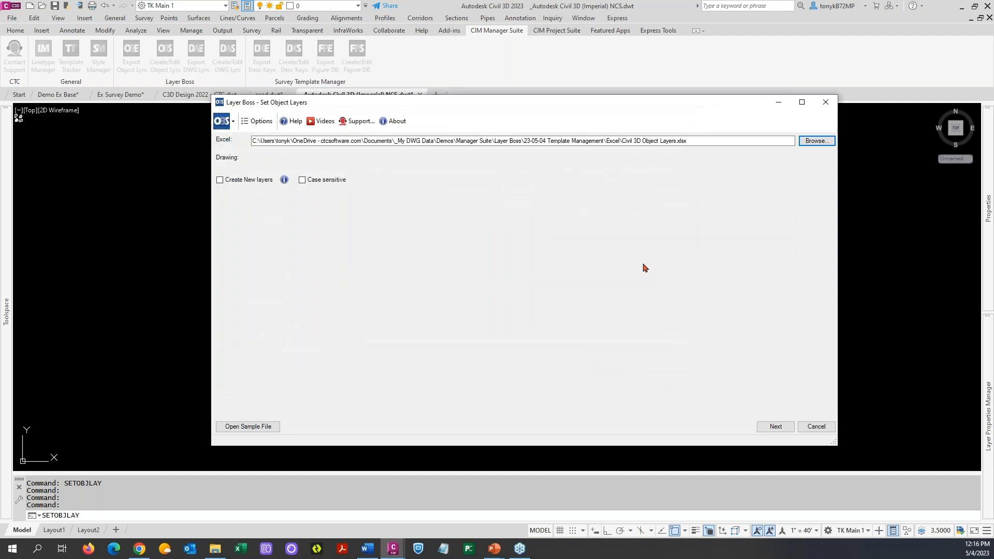
left_click(774, 426)
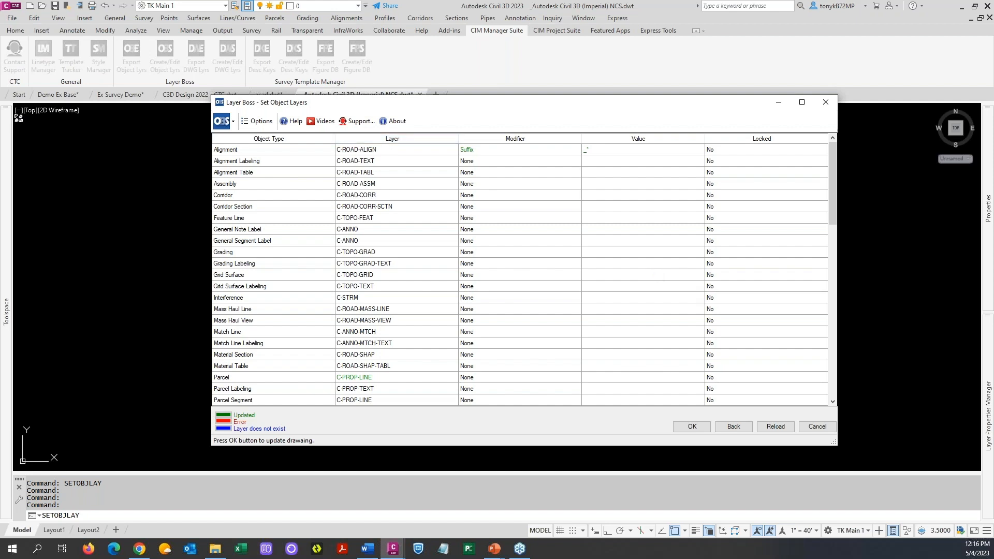
Step: Review the flagged object layer changes from Alignment through Survey Figure Segment Lable and apply them to the template
left_click(486, 153)
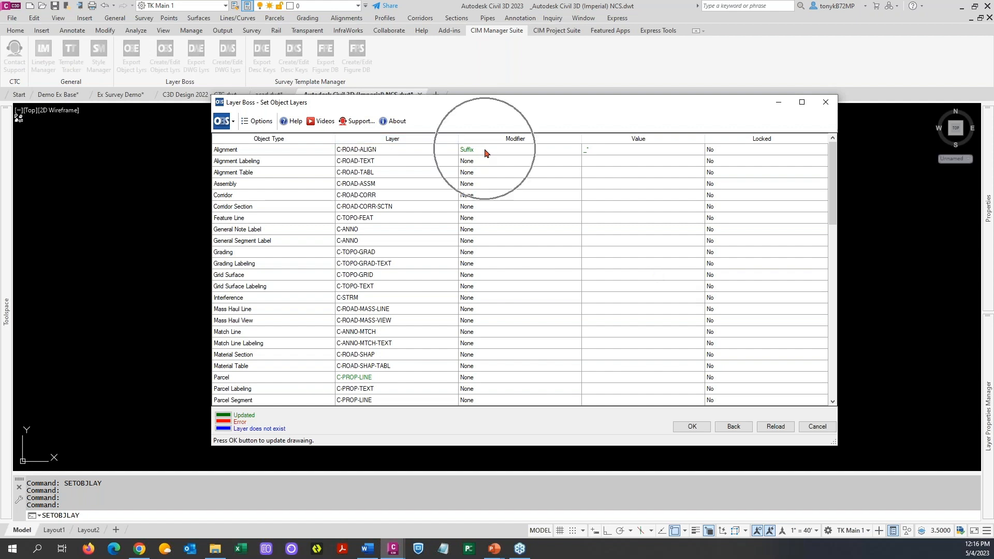
left_click(595, 153)
scroll(533, 201, "down", 4)
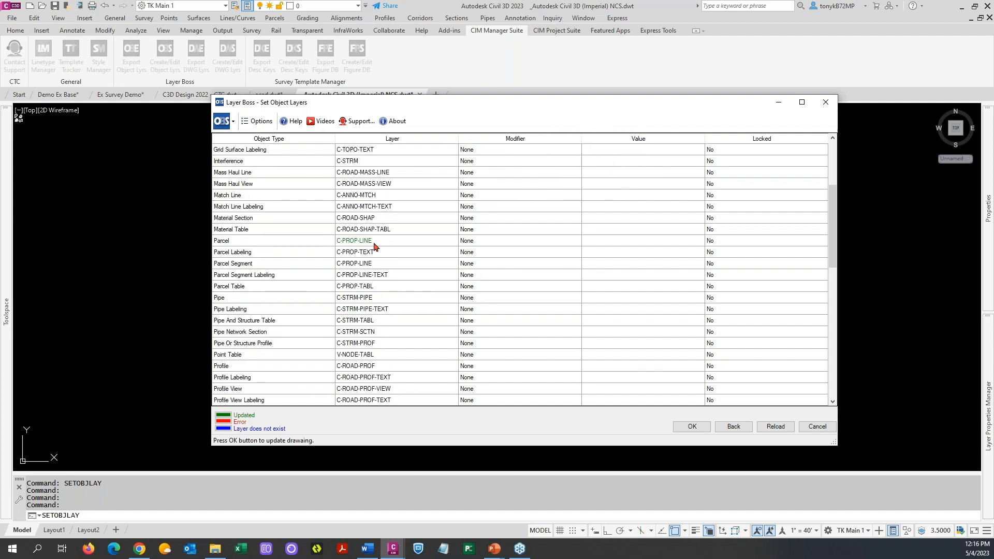
scroll(399, 243, "down", 8)
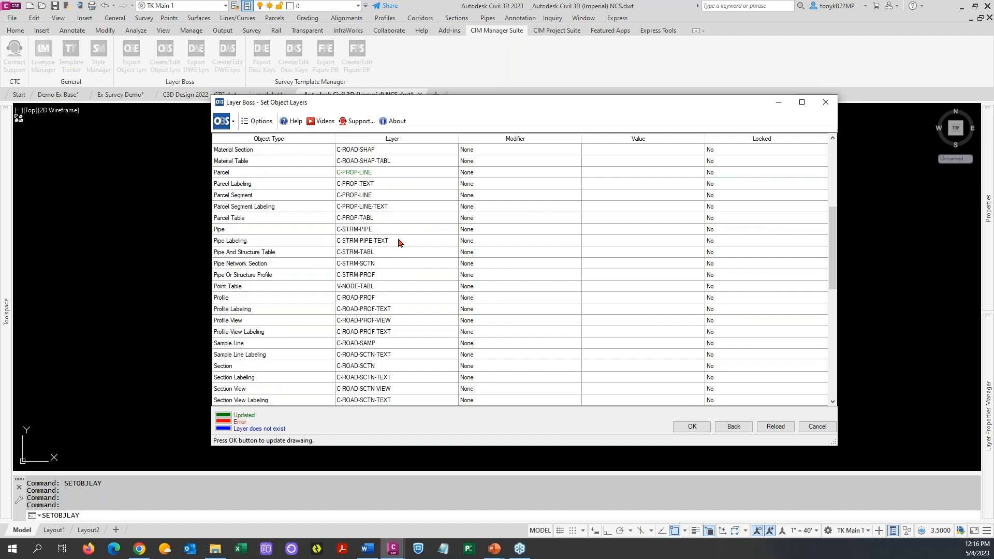
scroll(399, 243, "down", 2)
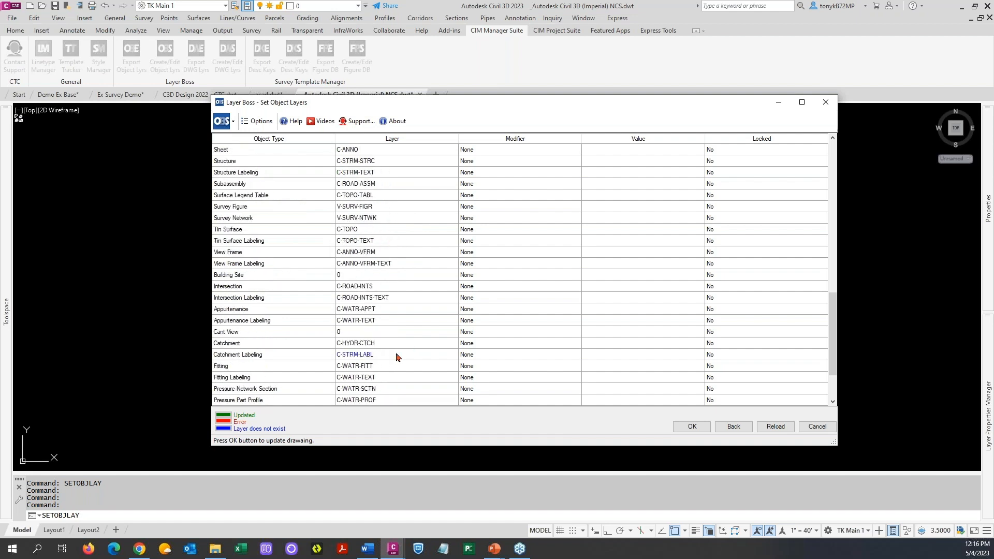
key("ctrl")
key("ctrl")
scroll(384, 349, "down", 2)
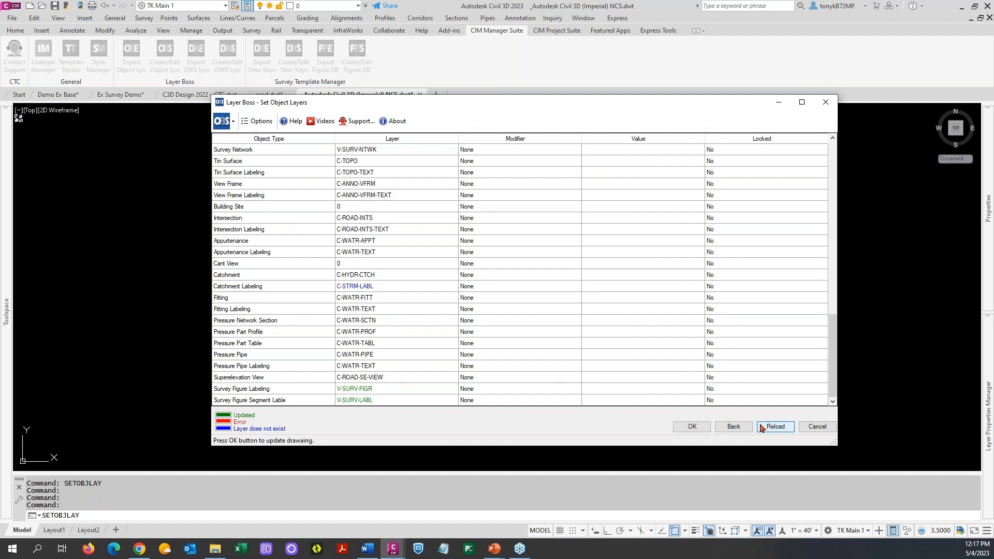
left_click(697, 427)
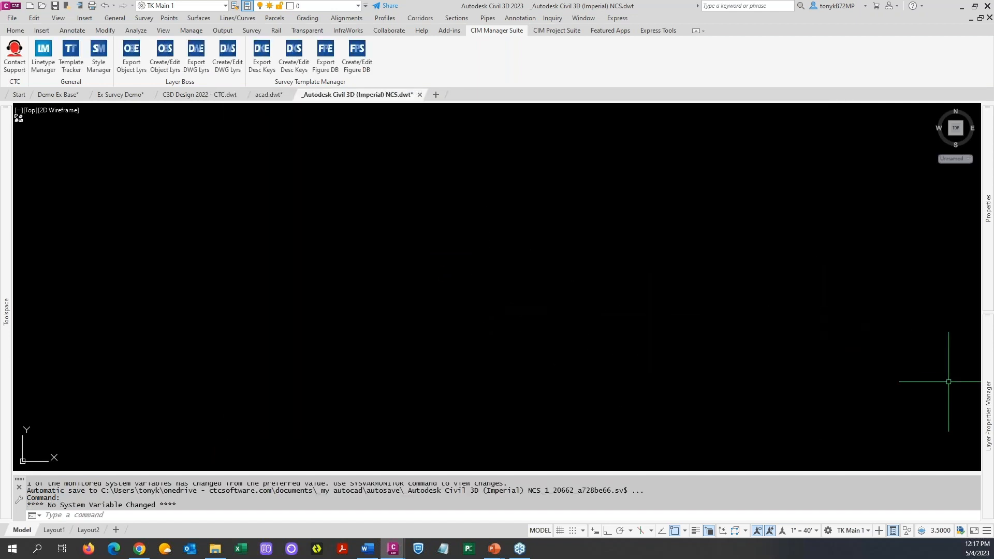
Step: Examine the template's layer names in the Layer Properties Manager, from the A-BLDG layers through the V-SURV layers
mouse_move(989, 352)
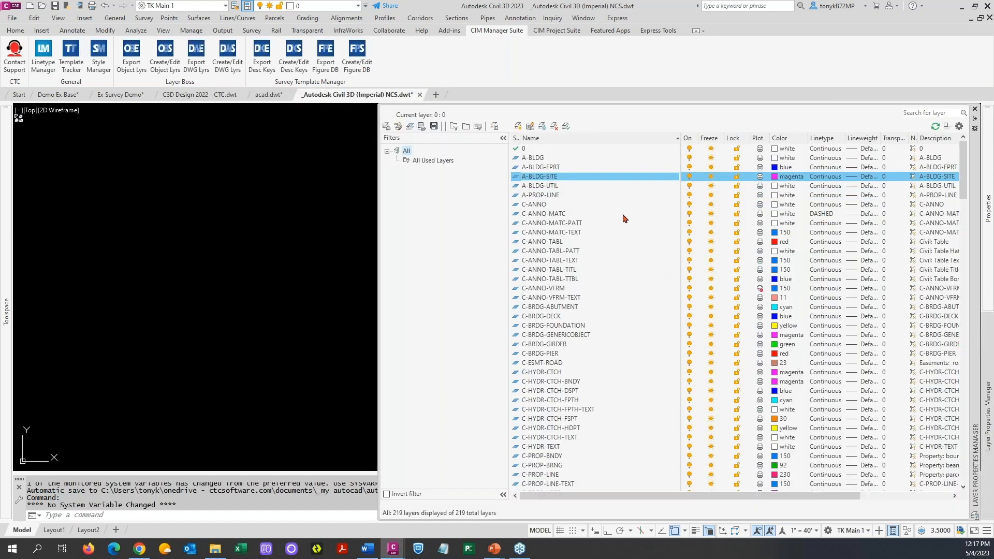
scroll(589, 248, "down", 10)
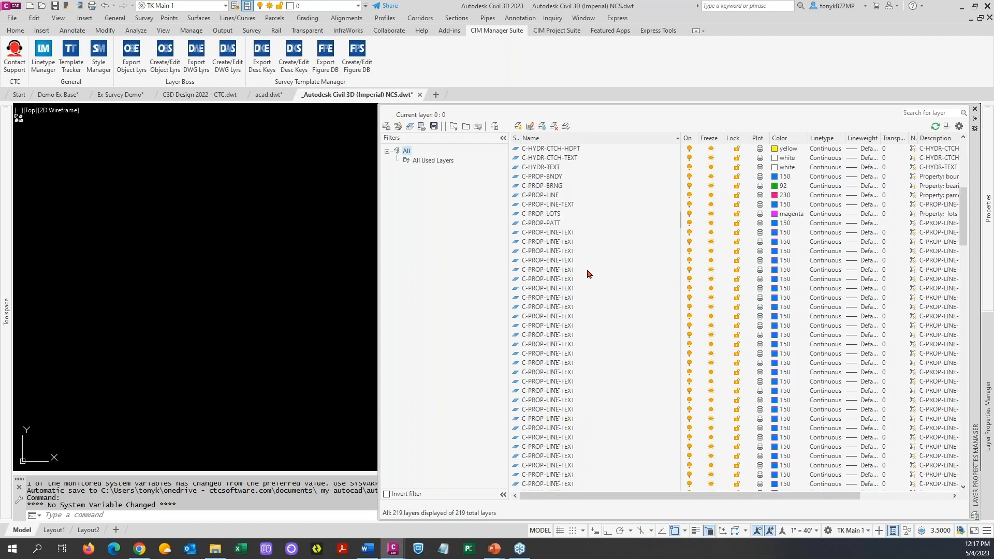
scroll(610, 310, "down", 3)
scroll(609, 310, "down", 20)
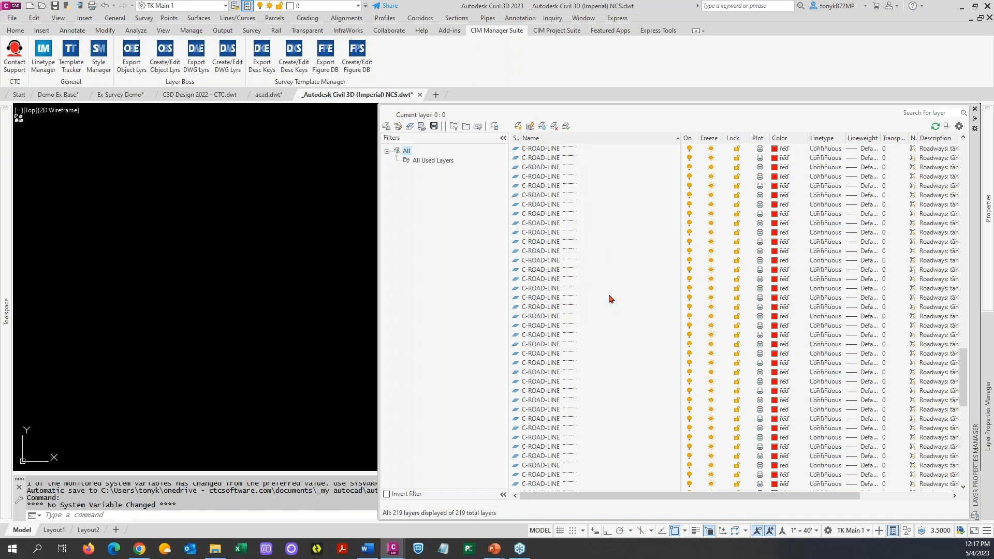
scroll(608, 299, "down", 5)
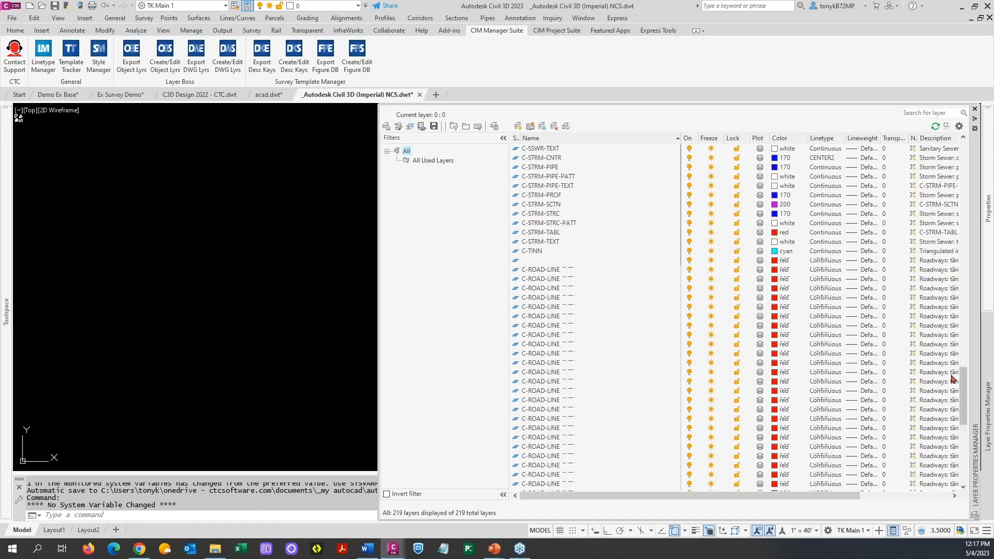
left_click(965, 452)
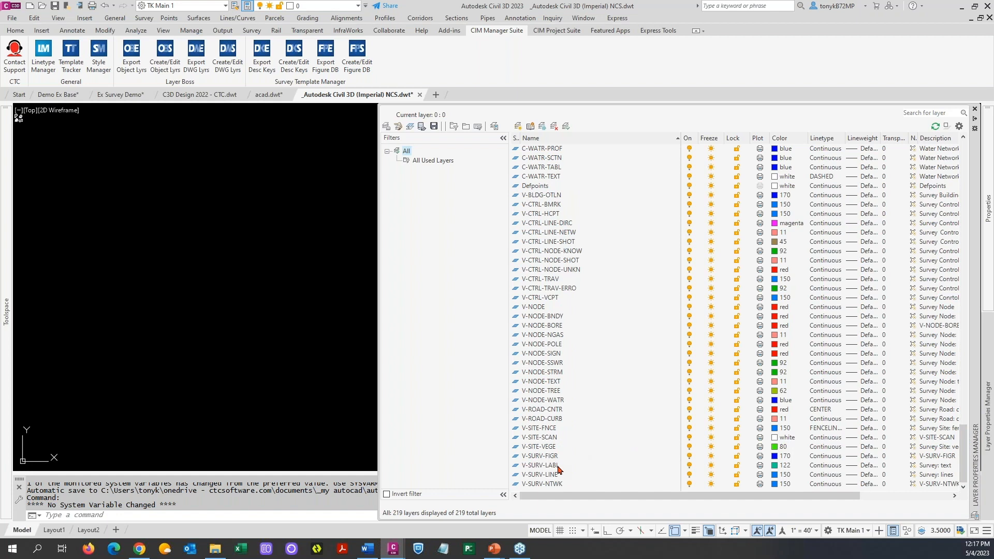
left_click_drag(965, 452, 962, 401)
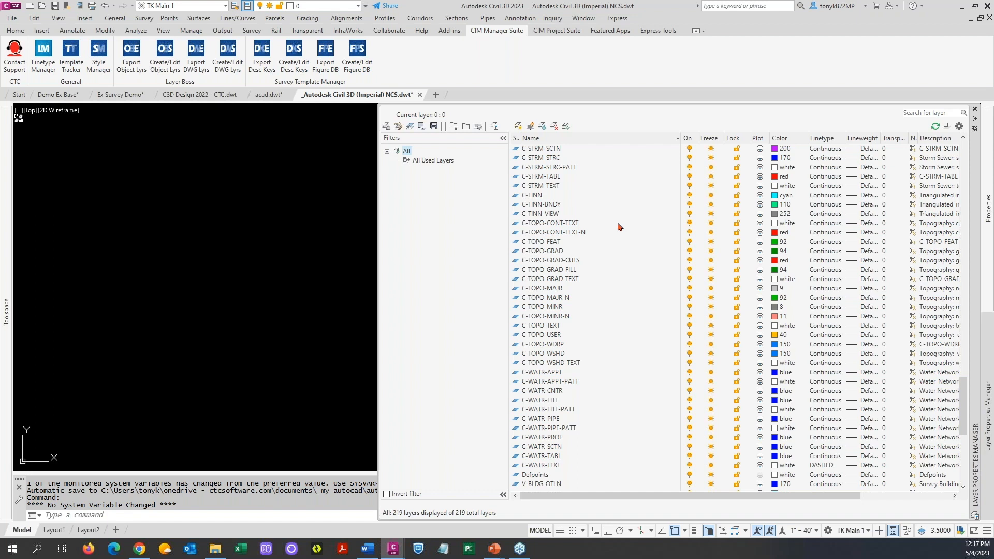
scroll(620, 227, "up", 4)
scroll(620, 227, "up", 4)
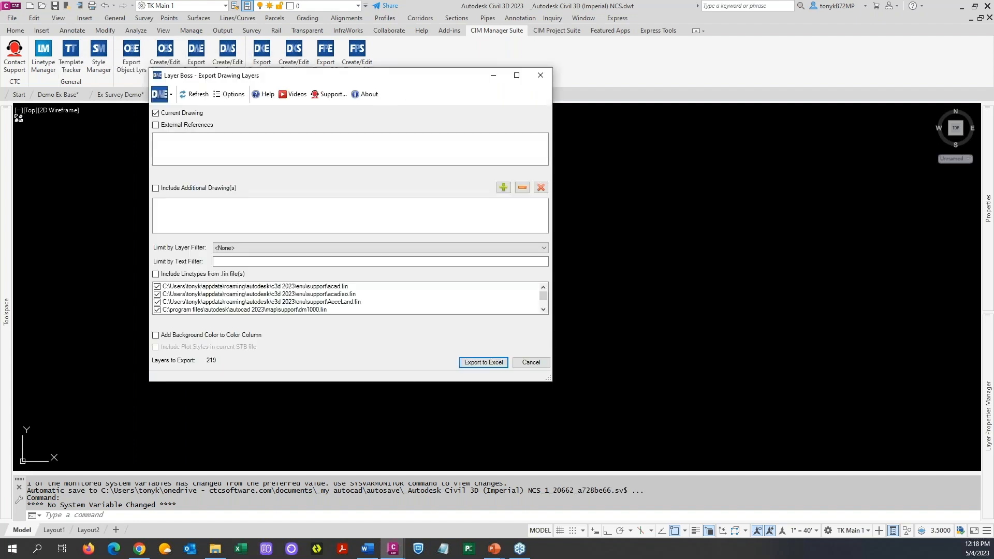
Step: Check the Options and the add-in menu of Layer Boss Export Drawing Layers
left_click_drag(337, 77, 497, 125)
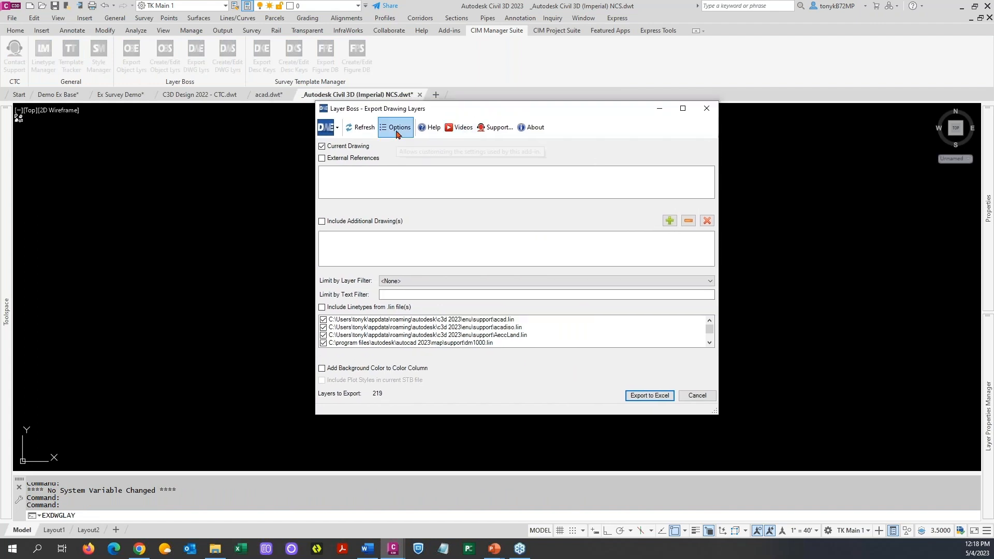
left_click(397, 132)
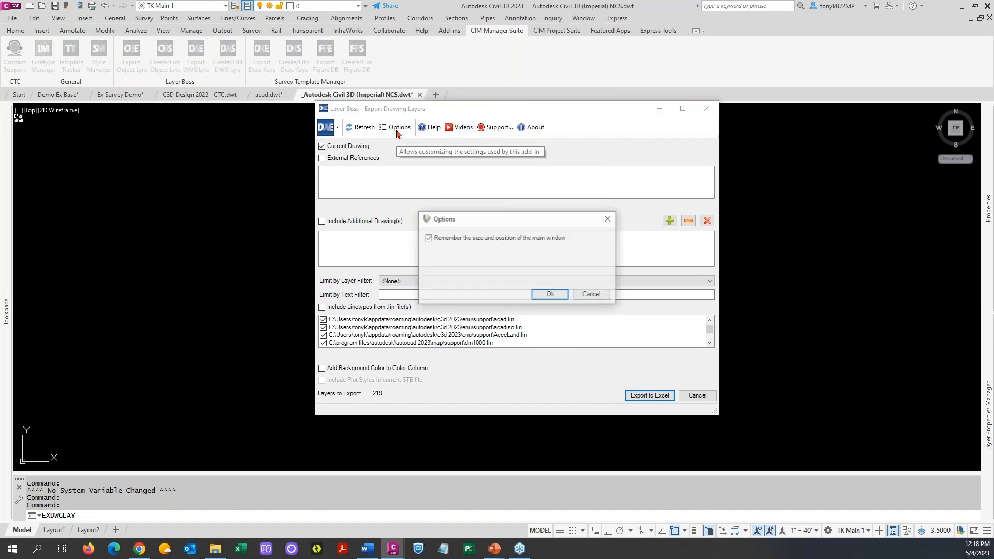
left_click(547, 295)
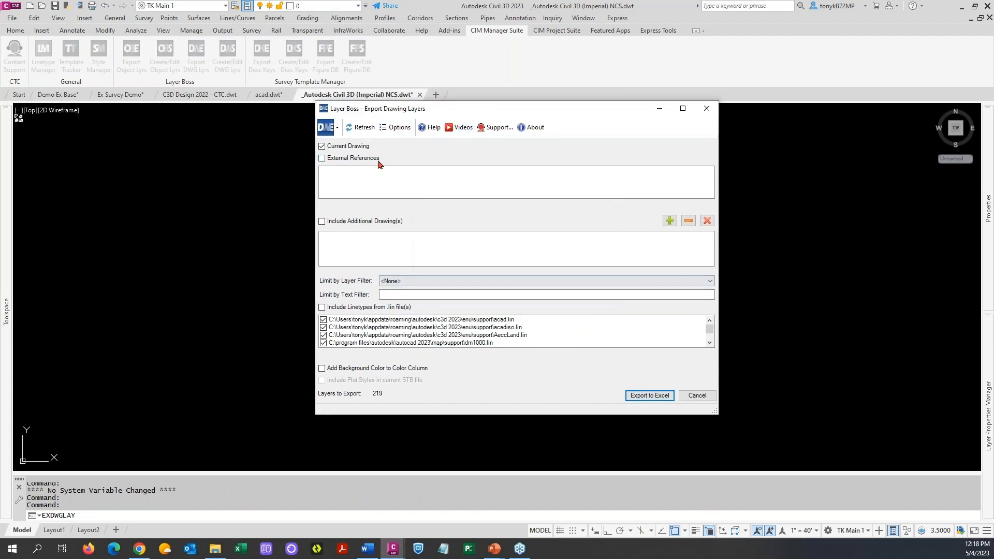
left_click(337, 127)
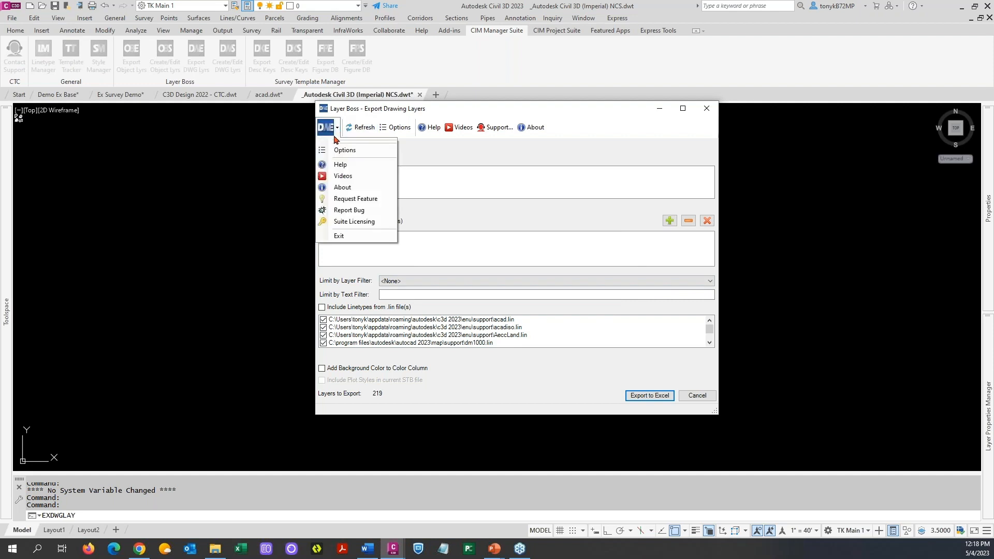
left_click(429, 175)
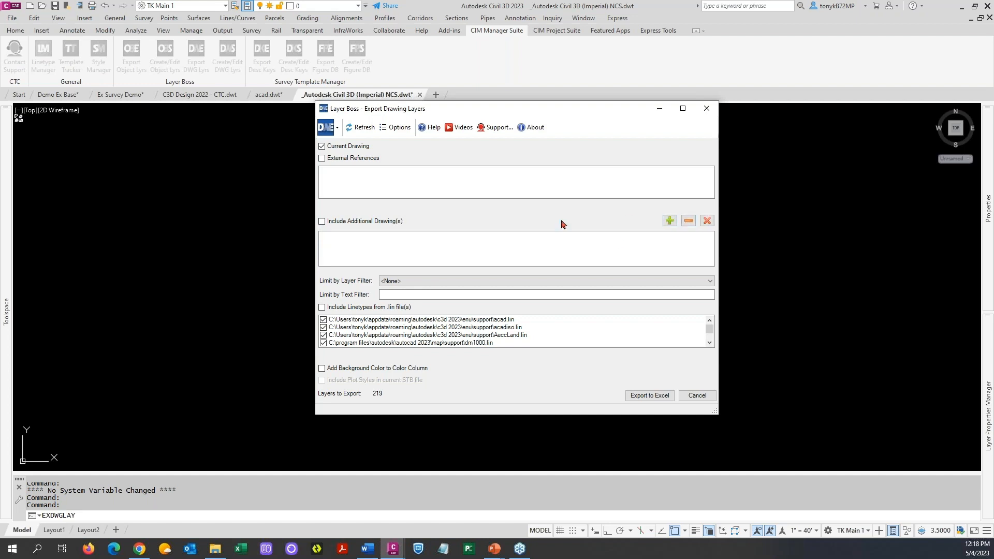
Step: Set the current drawing's layer export to add background color to the Color column and include linetypes from the .lin files
left_click(419, 283)
left_click(419, 284)
left_click(322, 368)
left_click(709, 343)
left_click(710, 342)
scroll(702, 326, "up", 2)
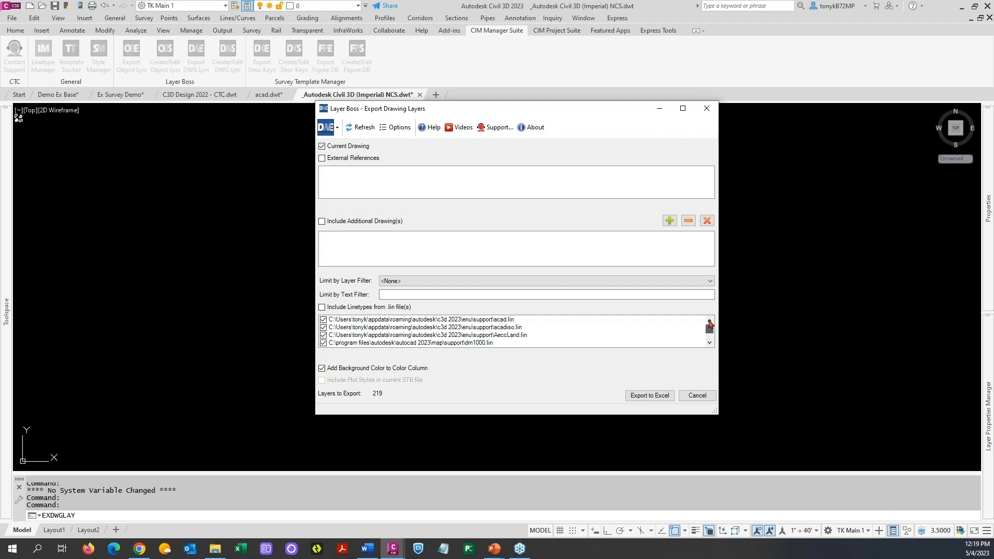
left_click(321, 308)
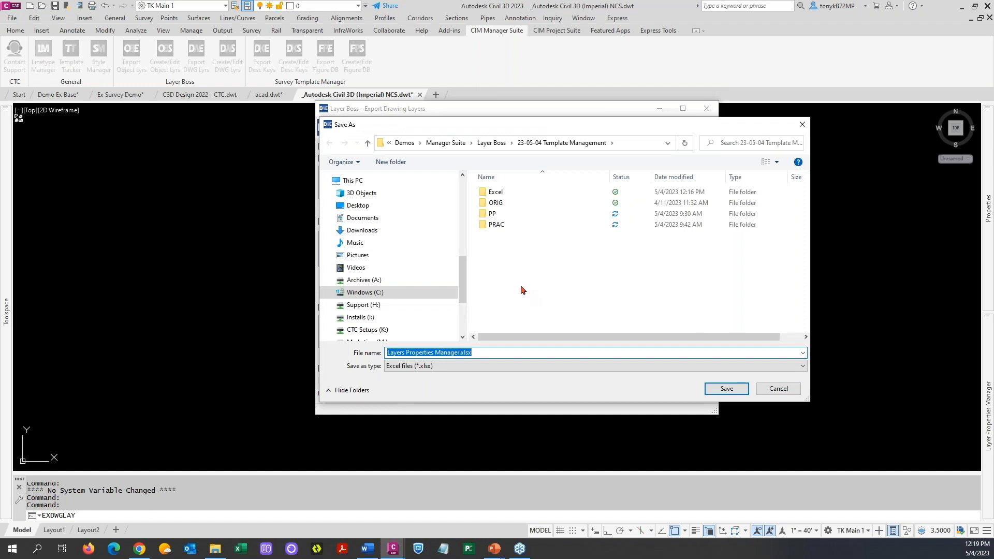
Step: Export the drawing layers as Layers Properties Manager.xlsx in the Excel folder and open the exported workbook
left_click(511, 195)
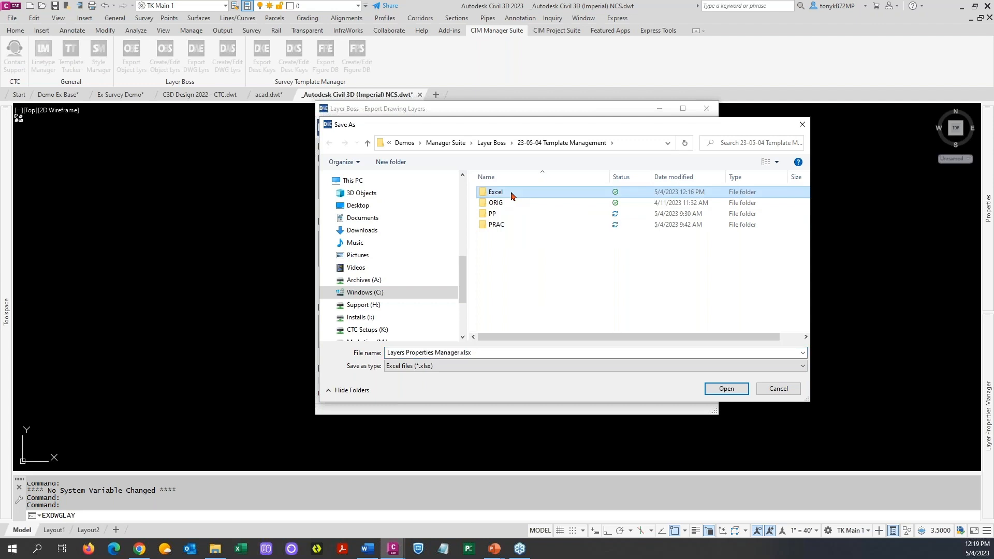
double_click(512, 195)
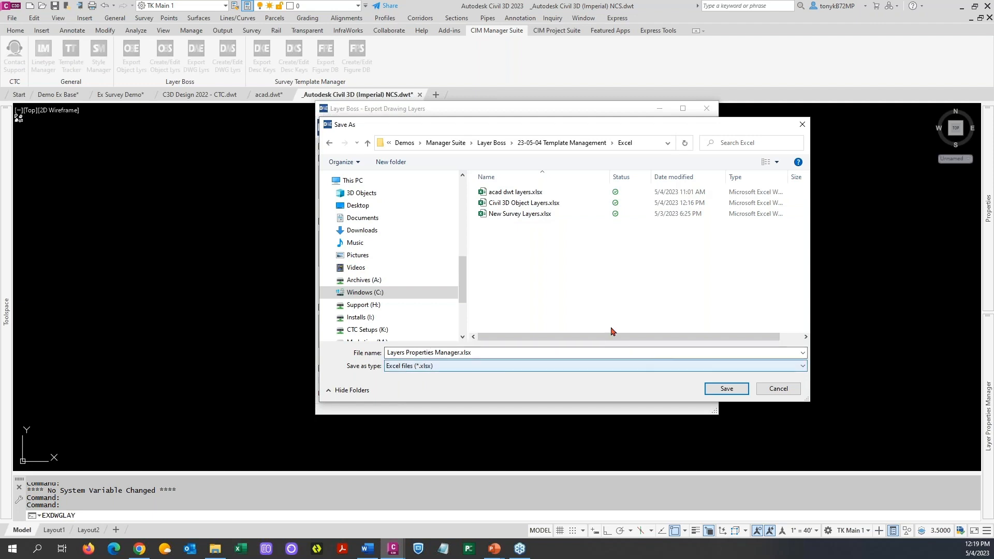
left_click(727, 389)
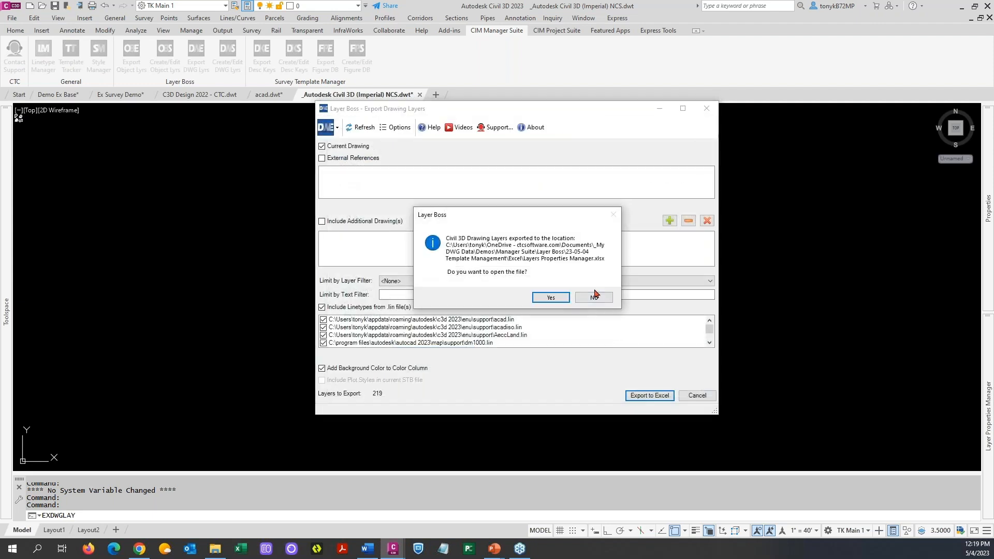
left_click(550, 297)
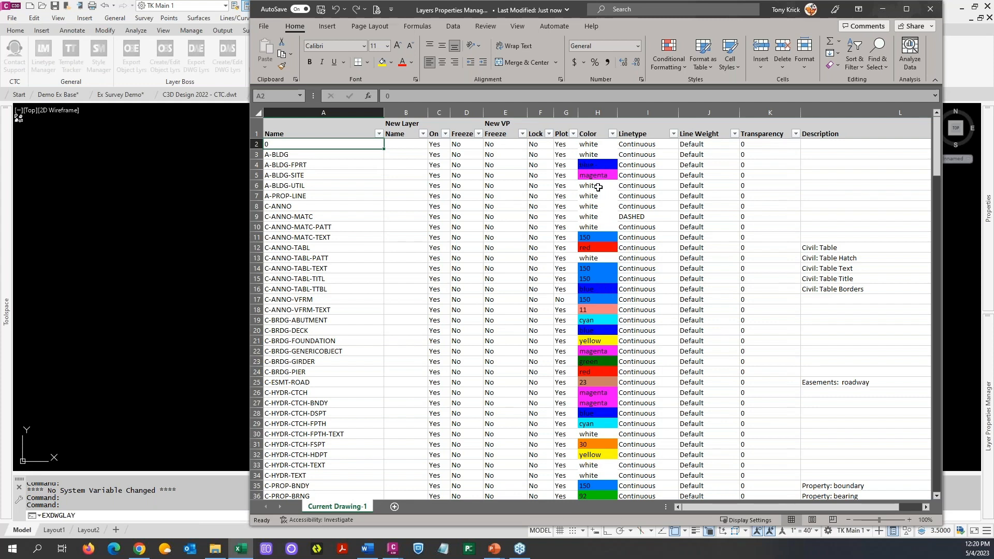
Step: Look through the exported layer rows and their color-filled Color cells
scroll(598, 190, "down", 10)
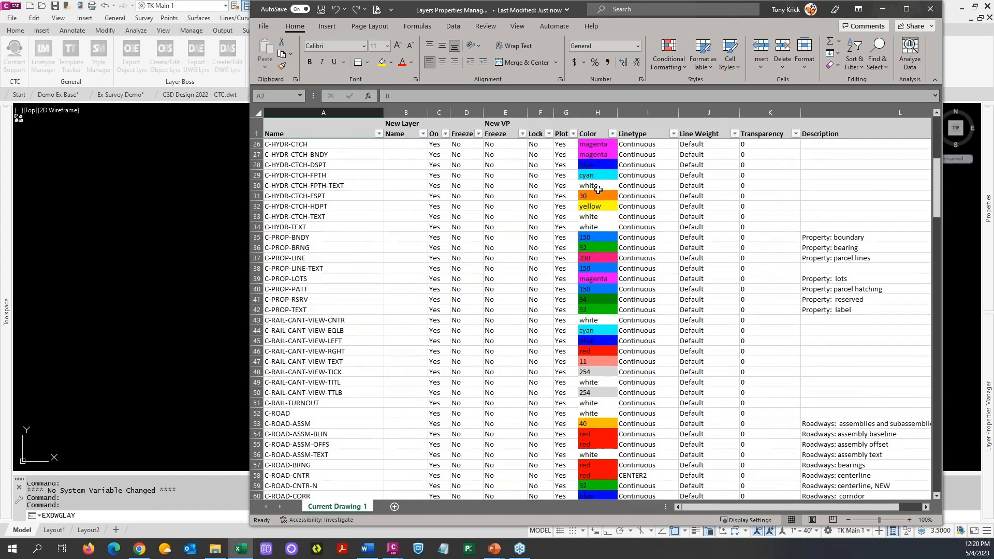
scroll(598, 189, "down", 2)
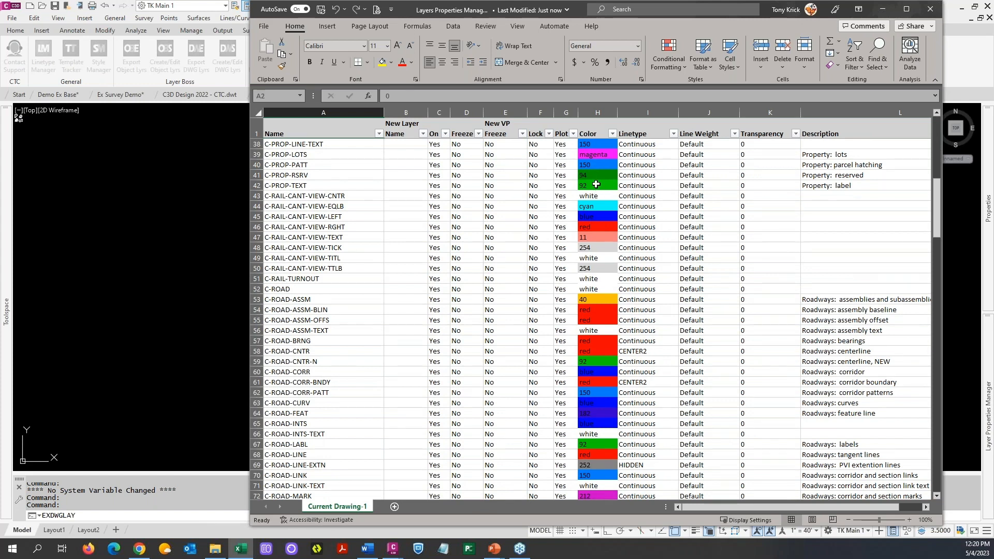
scroll(596, 184, "down", 2)
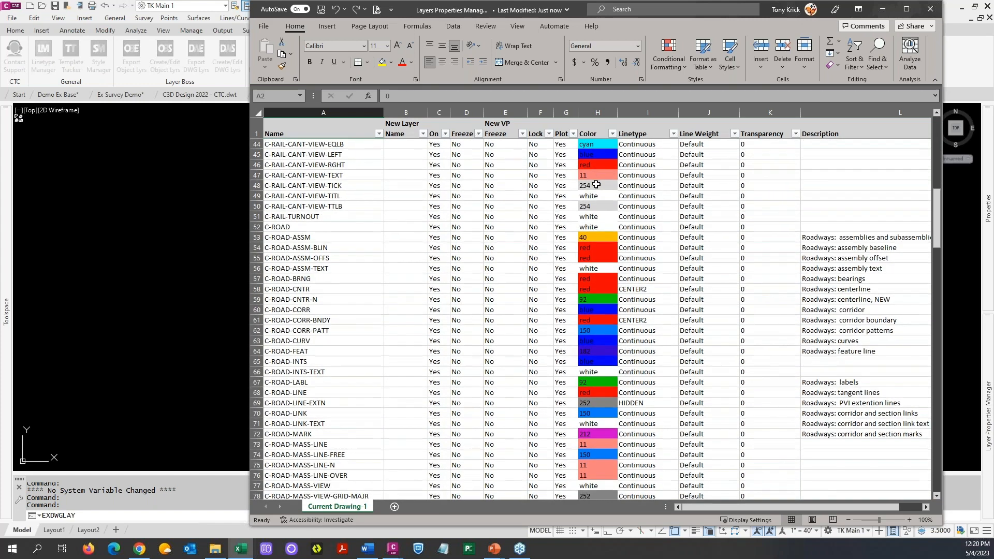
scroll(599, 224, "up", 14)
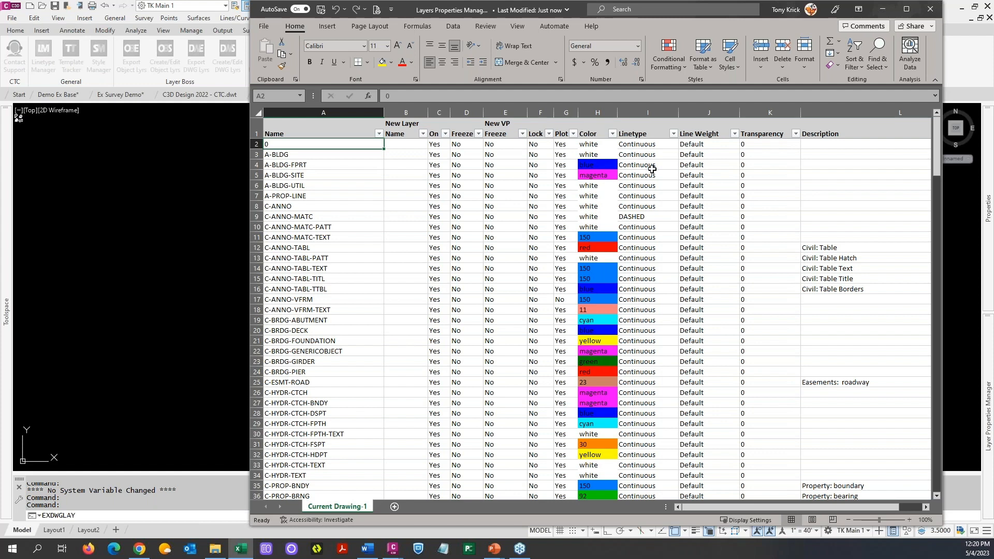
Step: Browse the Linetype choices available for layer 0 and close the workbook
left_click(668, 144)
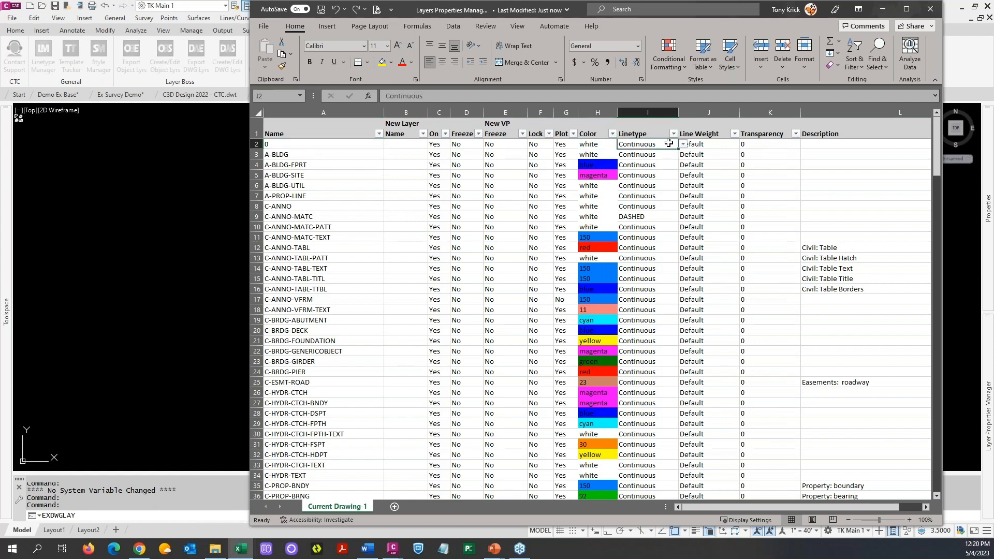
left_click(683, 146)
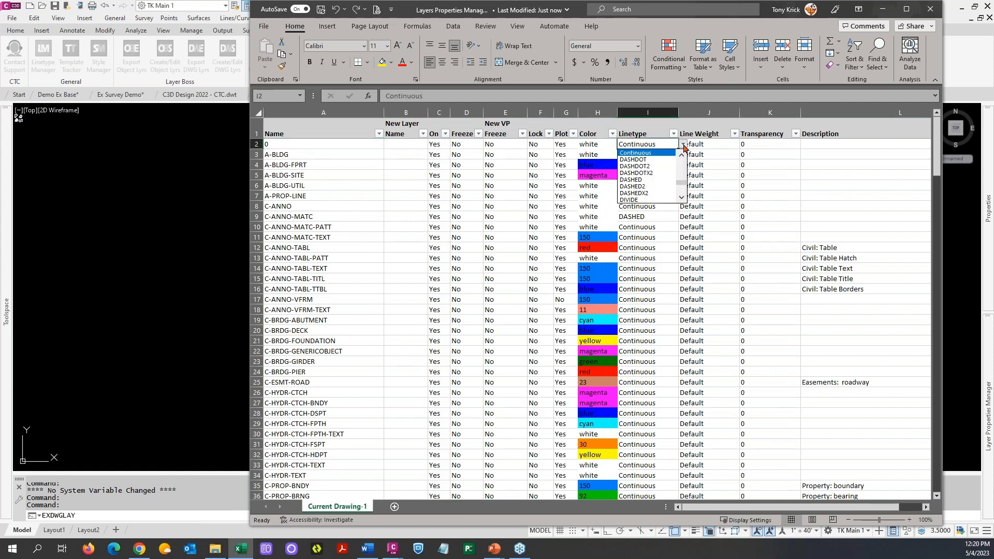
left_click_drag(681, 183, 677, 156)
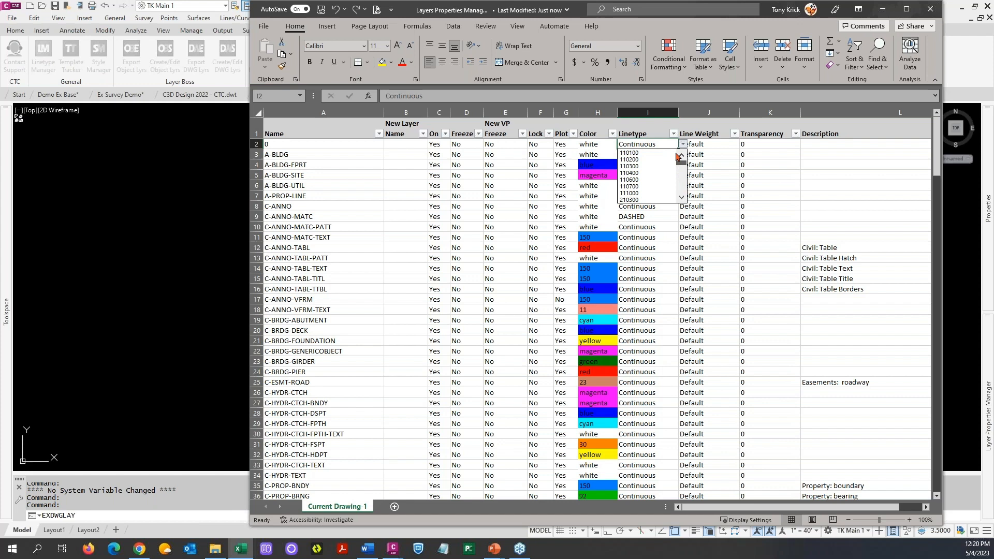
left_click(681, 181)
left_click(683, 182)
left_click(683, 183)
left_click(684, 185)
left_click(684, 186)
left_click(683, 187)
left_click(684, 187)
left_click(683, 187)
left_click(684, 187)
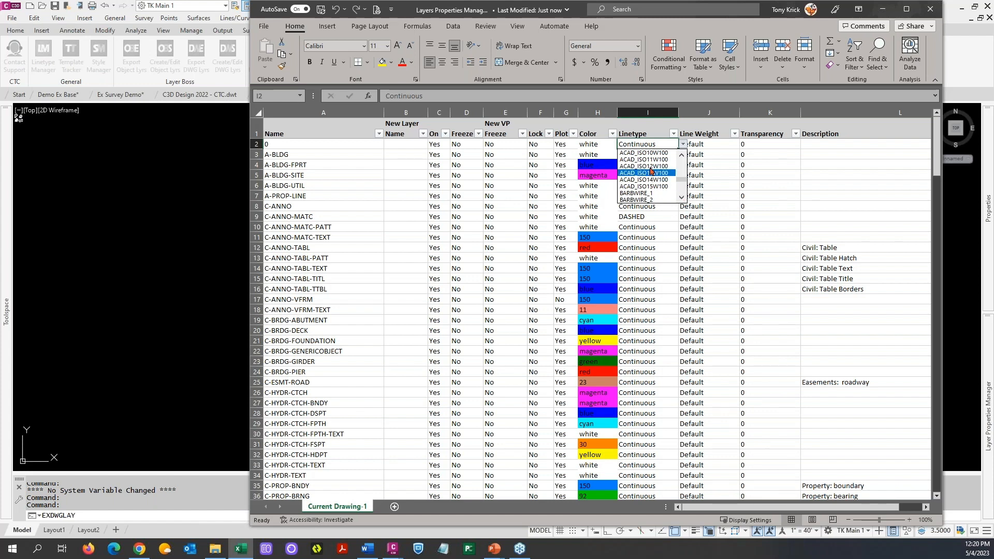
left_click(682, 194)
left_click_drag(682, 194, 683, 195)
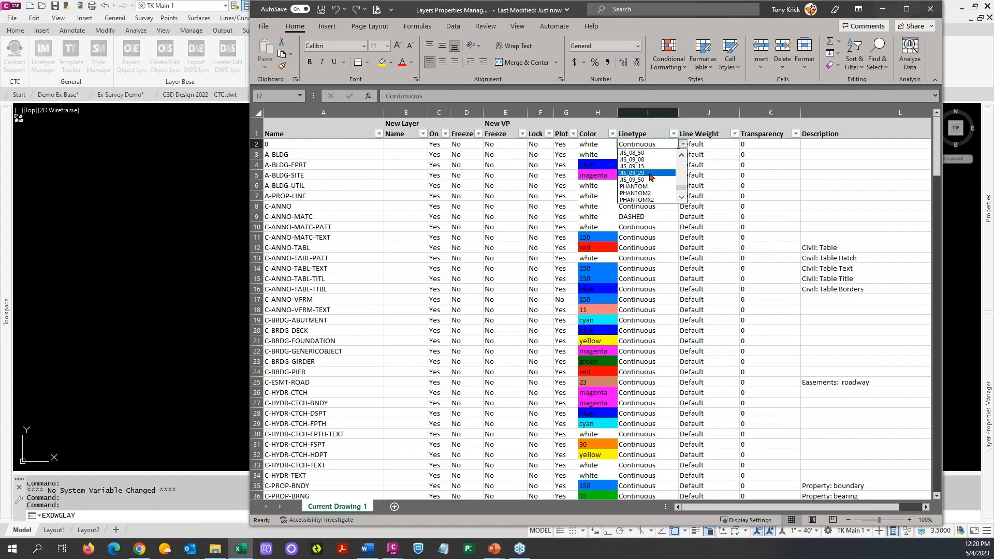
left_click(932, 8)
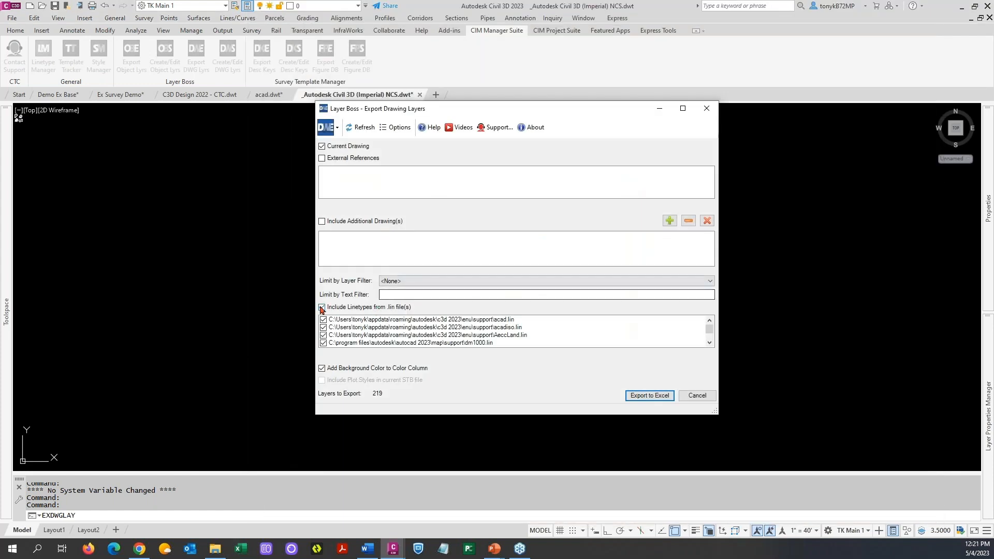
Step: Export the drawing layers without .lin file linetypes or background color, replacing Layers Properties Manager.xlsx in the Excel folder, and open the workbook
left_click(322, 308)
left_click(323, 369)
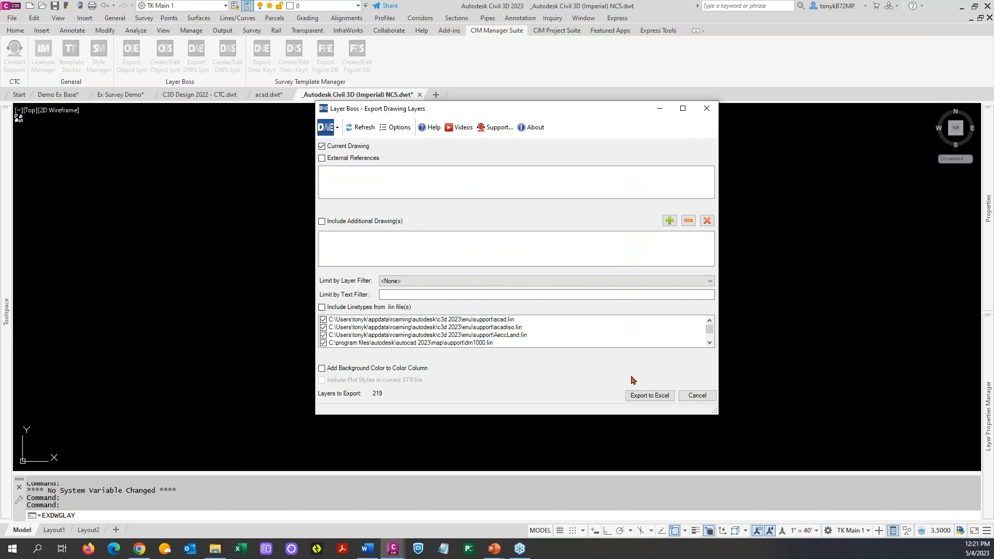
left_click(638, 400)
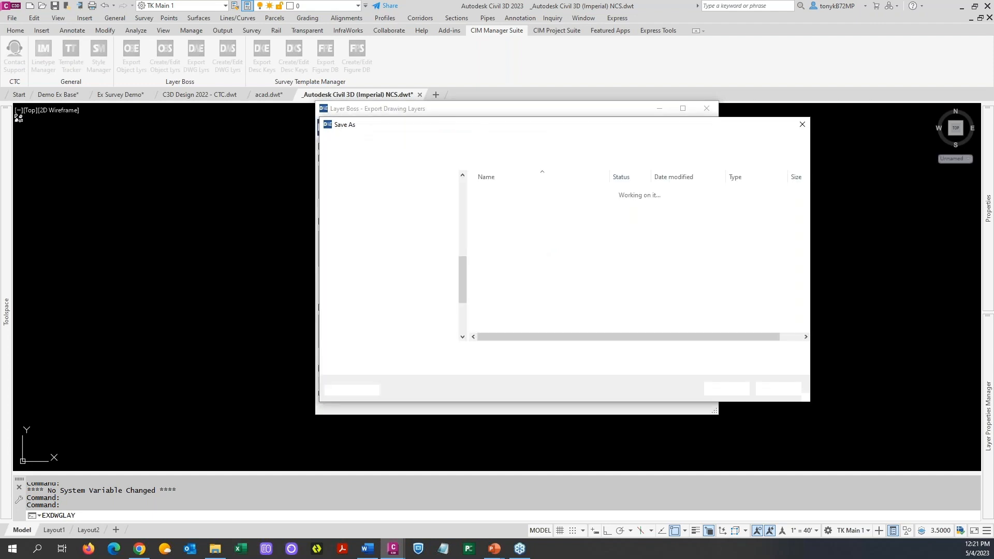
double_click(496, 192)
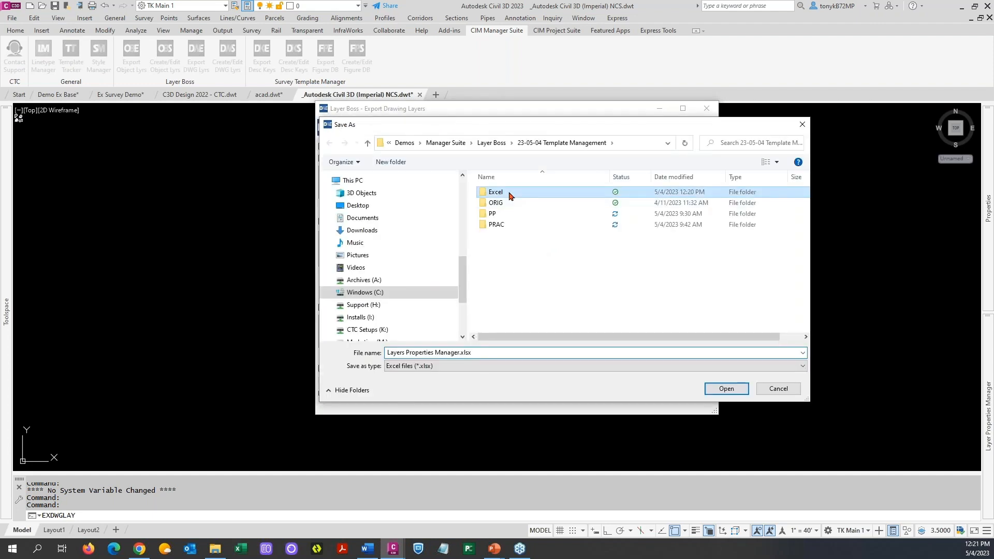
left_click(509, 214)
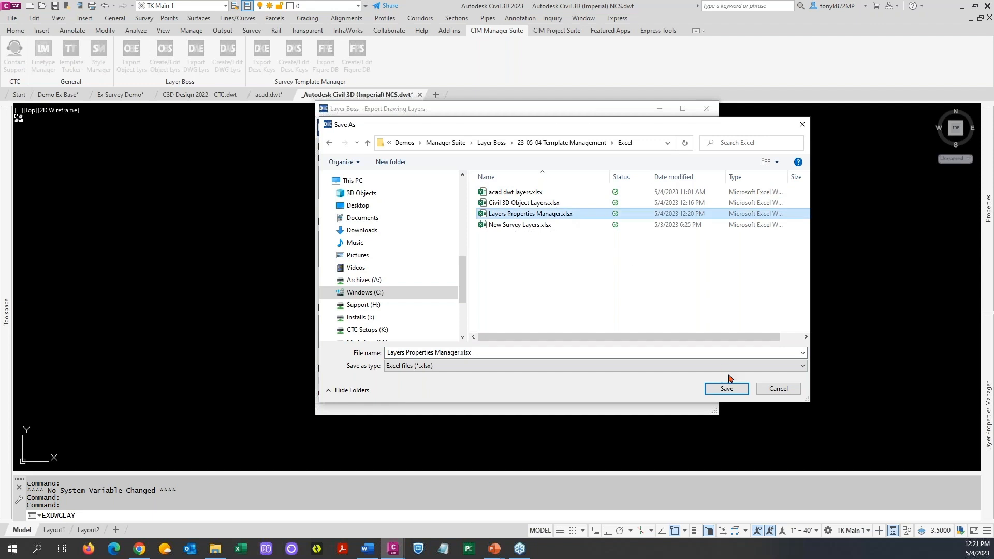
left_click(727, 390)
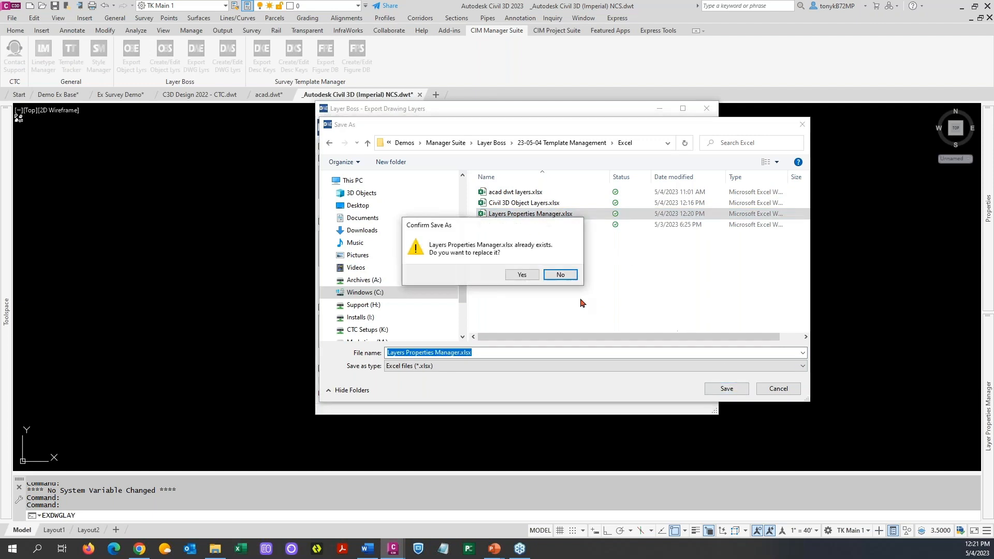
left_click(522, 275)
left_click(552, 298)
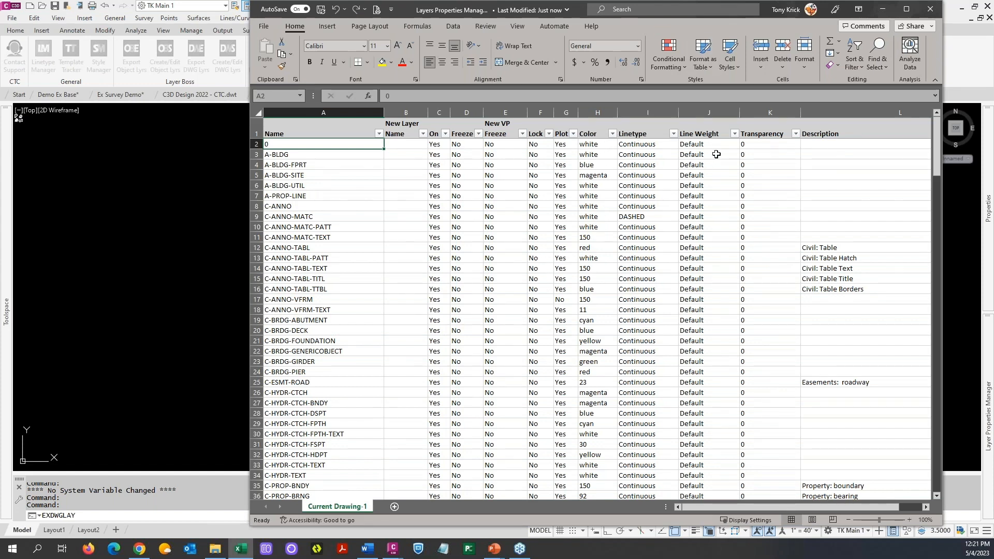
Step: Browse the Linetype choices available for layer 0 in the newly exported workbook
left_click(674, 147)
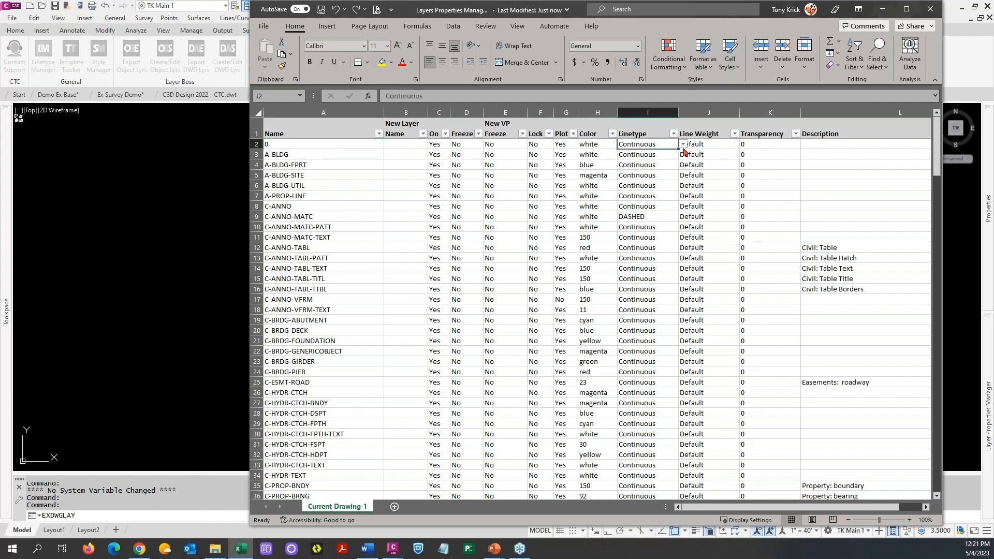
left_click(681, 145)
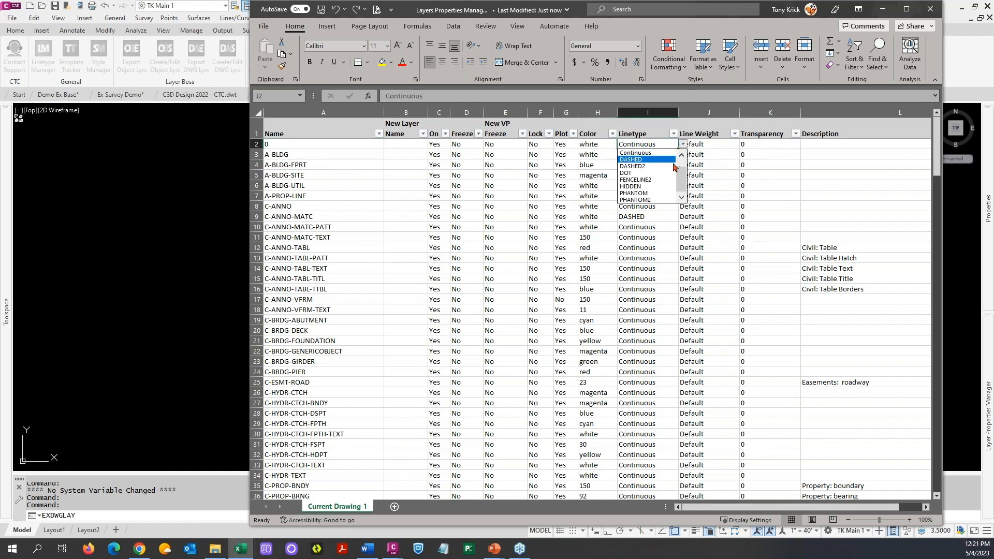
mouse_move(679, 173)
left_mouse_down()
mouse_move(679, 154)
mouse_move(679, 198)
mouse_move(681, 160)
left_mouse_up()
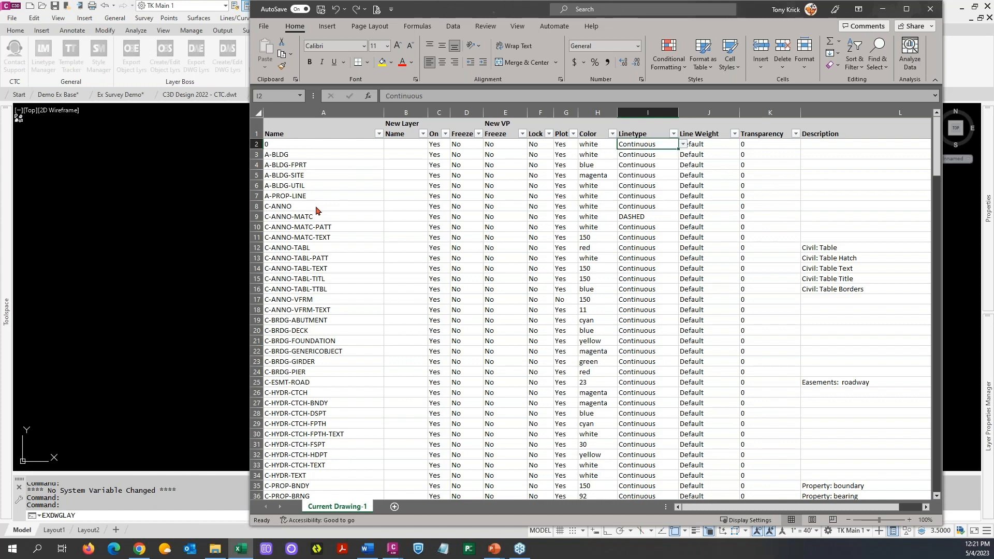
Step: Enter C-LABL as the new layer name for layer C-ANNO
left_click(315, 209)
double_click(406, 207)
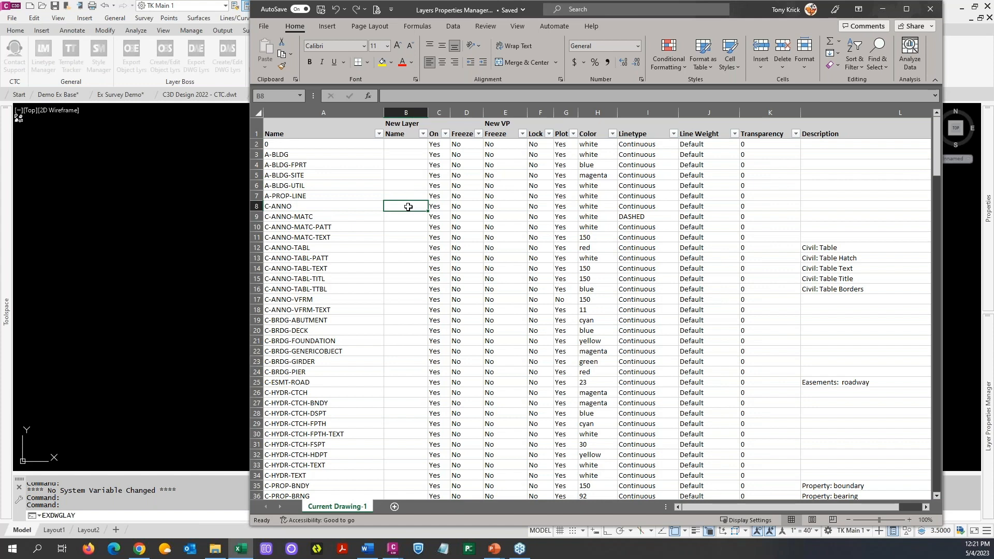
type("c")
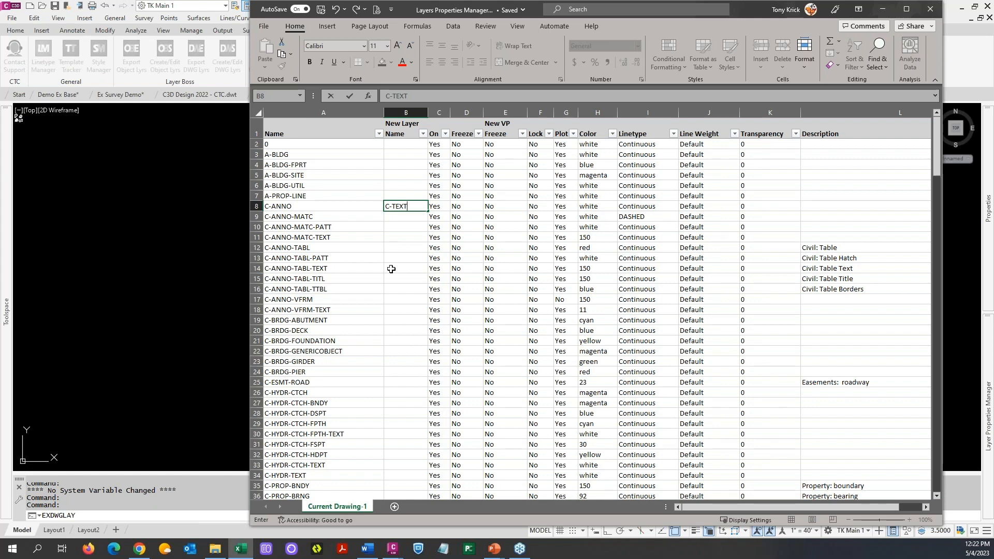
left_click(408, 206)
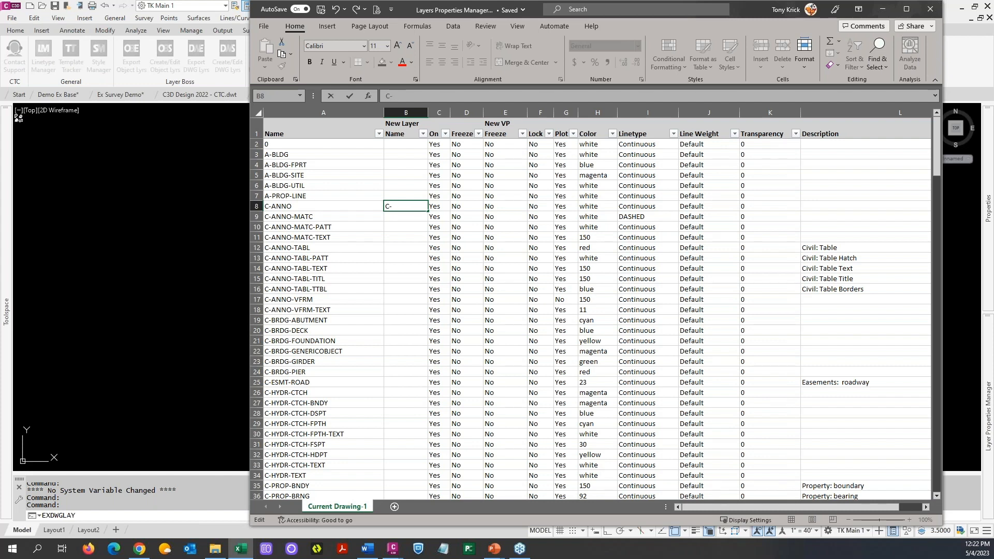
type("LABL")
scroll(339, 328, "down", 2)
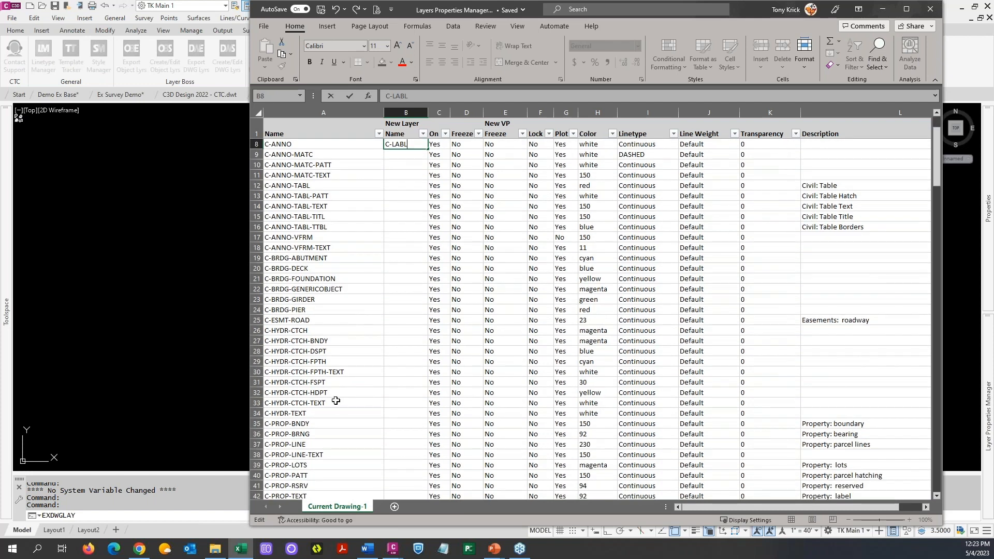
scroll(337, 399, "down", 2)
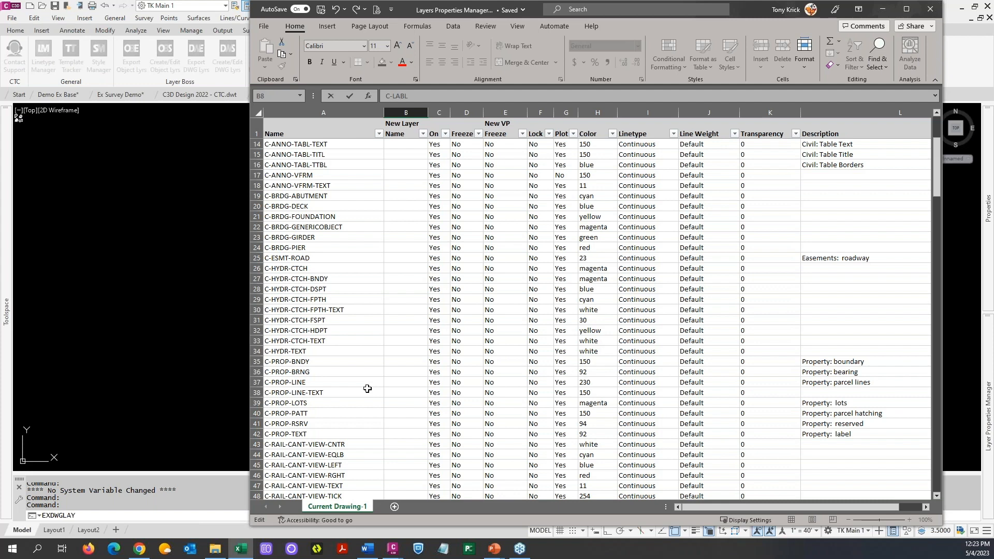
scroll(365, 386, "up", 4)
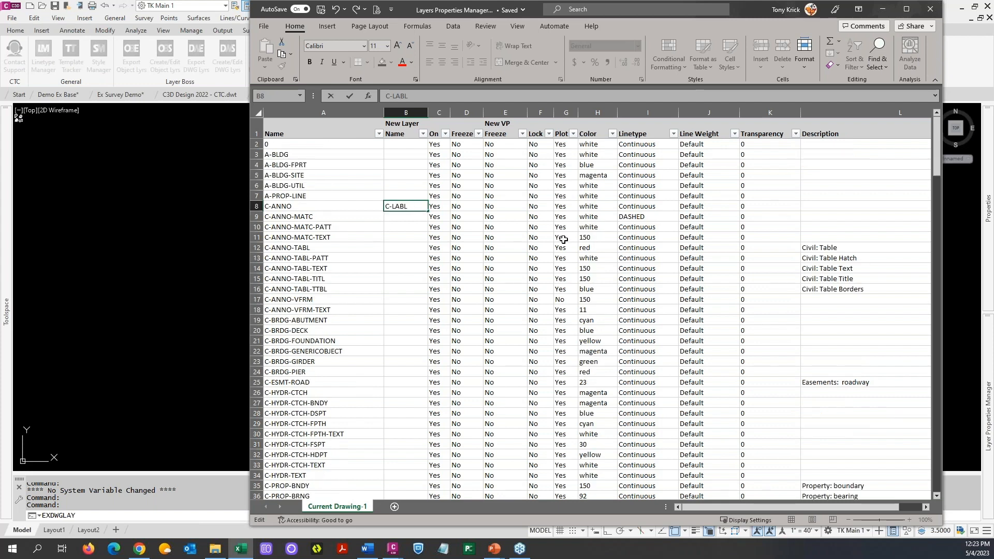
left_click(410, 248)
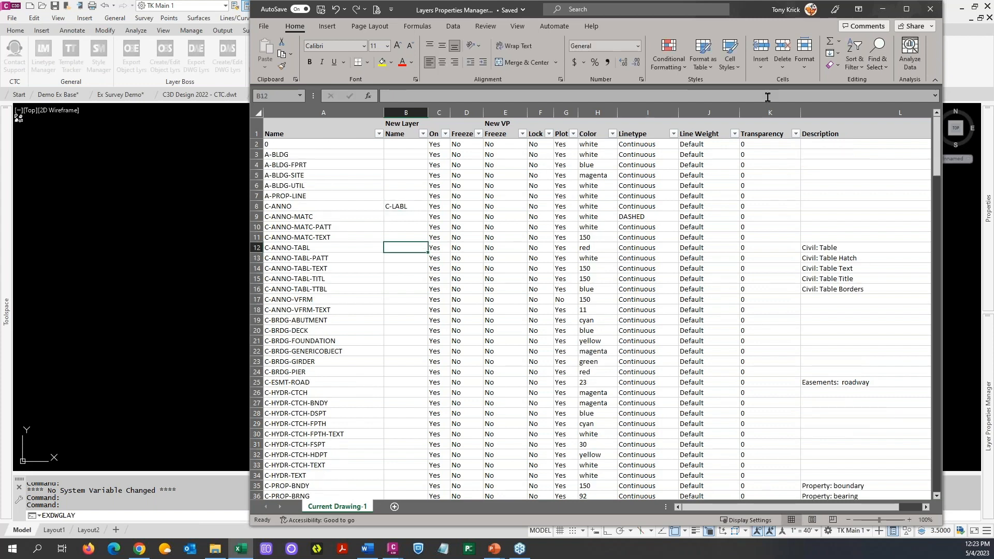
Step: Set up a find and replace for the layer sheet that changes -TEXT to -LABL, keeping the layer names in view
left_click(877, 54)
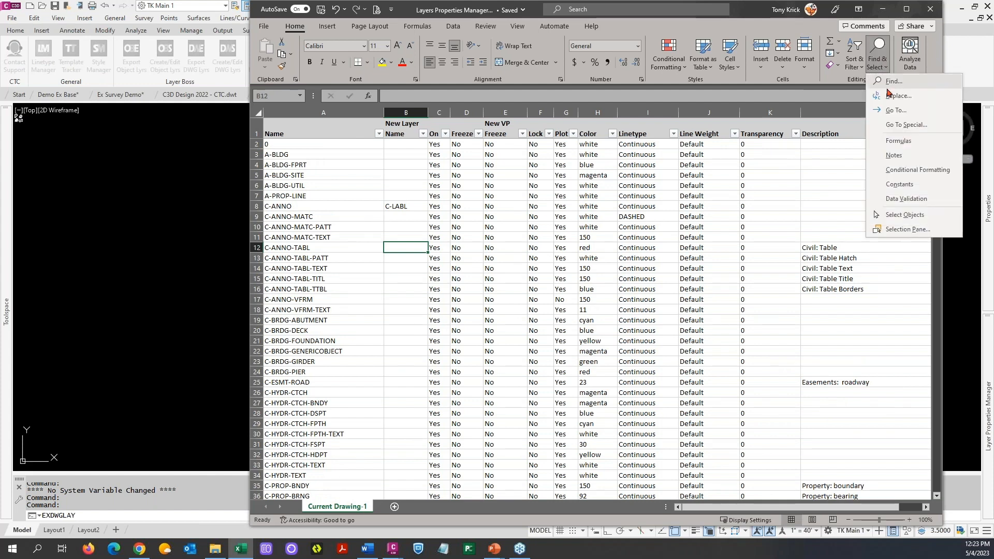
left_click(893, 83)
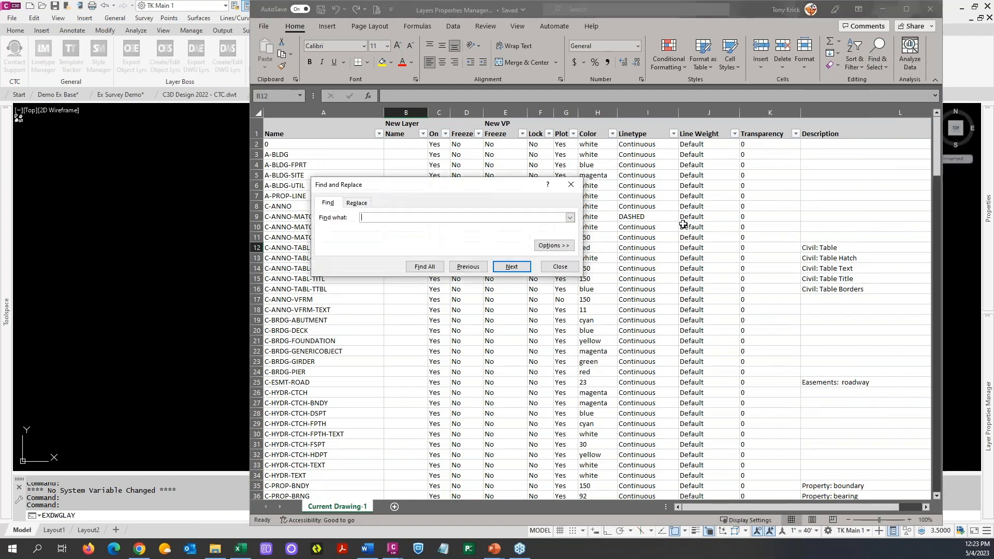
left_click(358, 204)
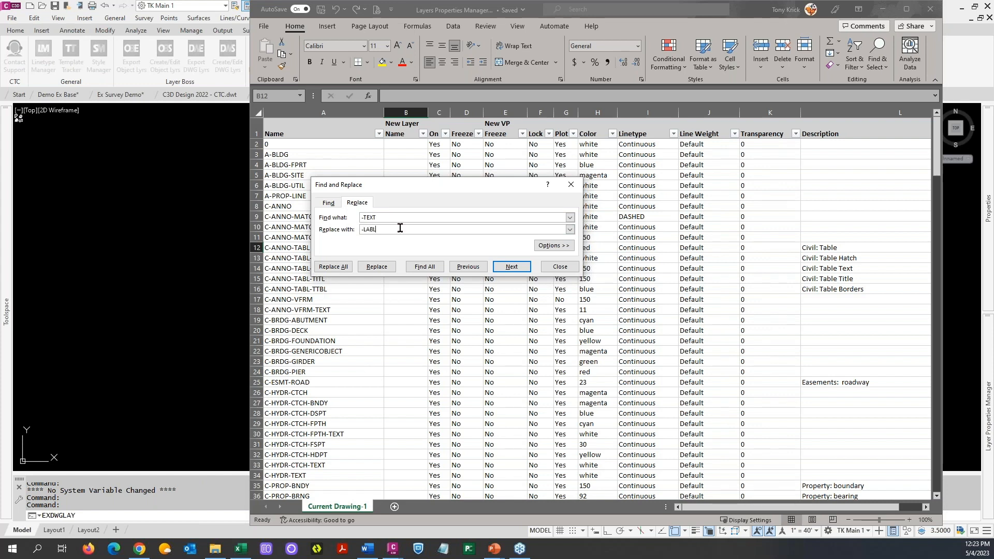
left_click_drag(480, 182, 685, 163)
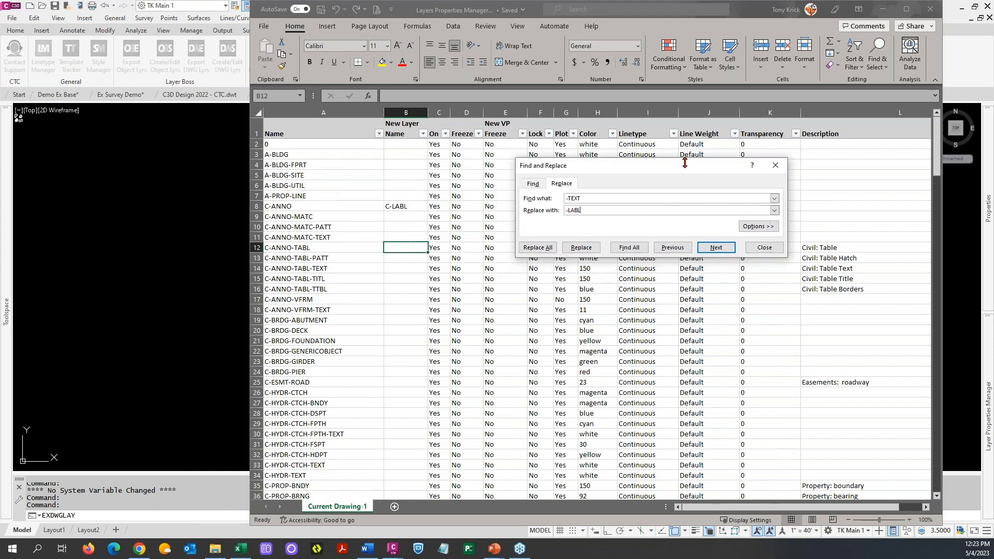
Step: Step through the -TEXT matches, list all of them, and enlarge the results list
left_click(715, 249)
left_click(715, 249)
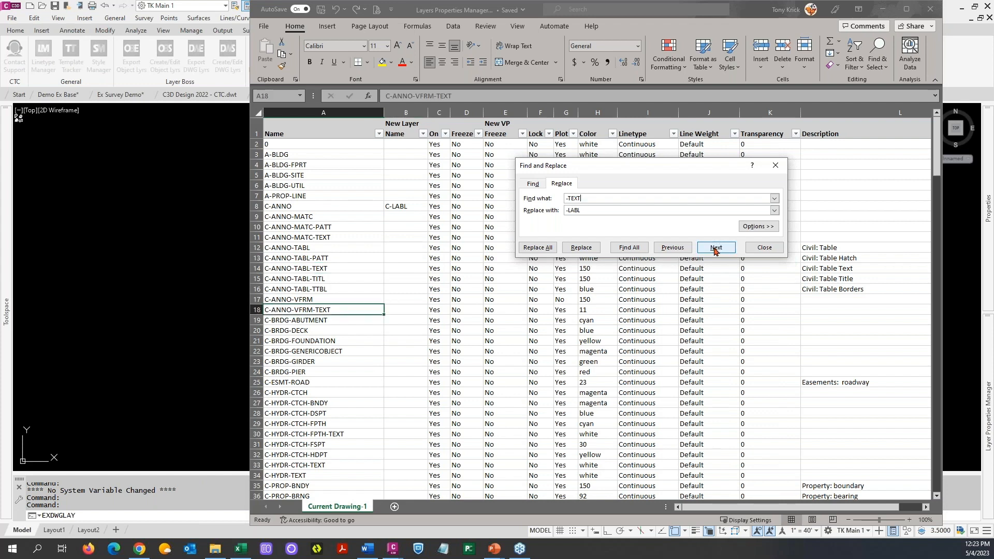
left_click(684, 247)
left_click(685, 248)
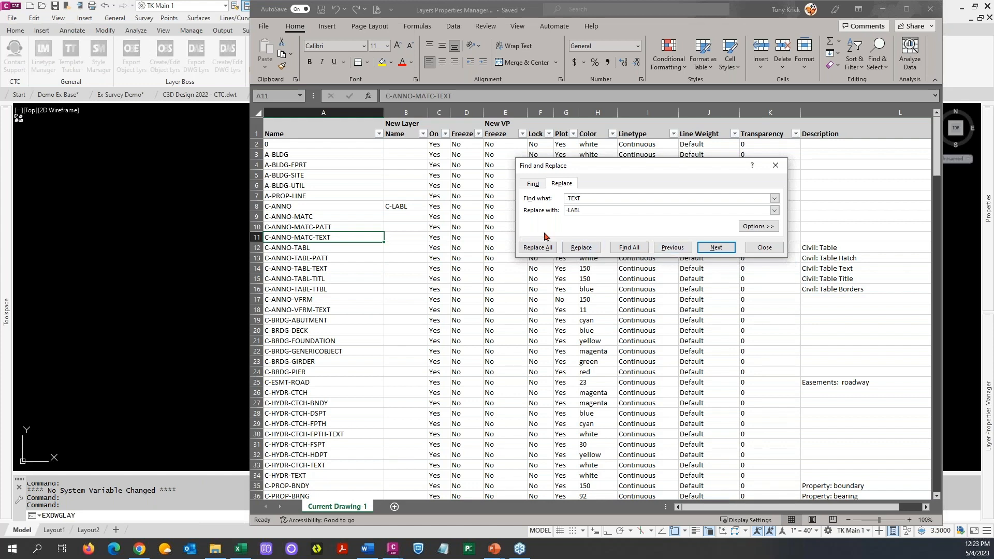
left_click(627, 251)
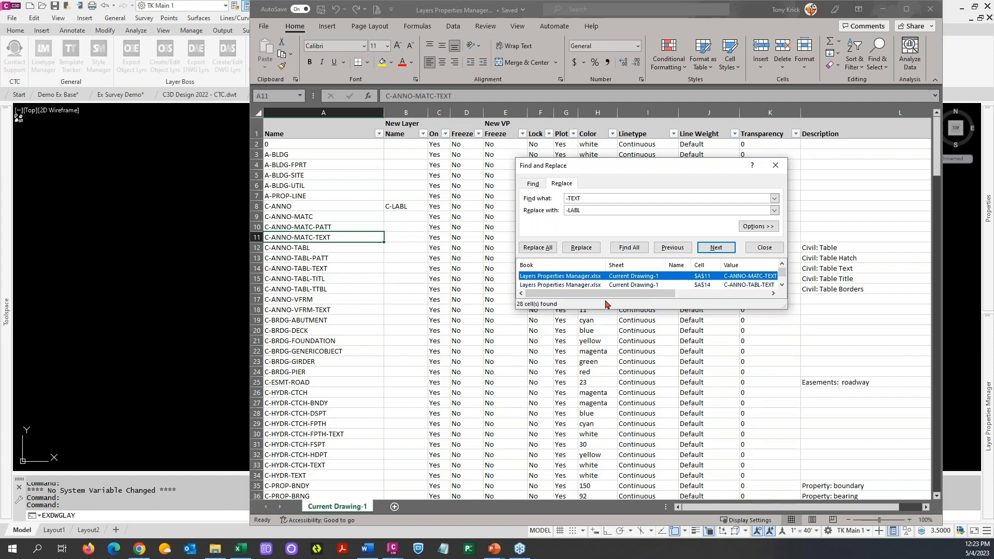
left_click_drag(710, 308, 717, 399)
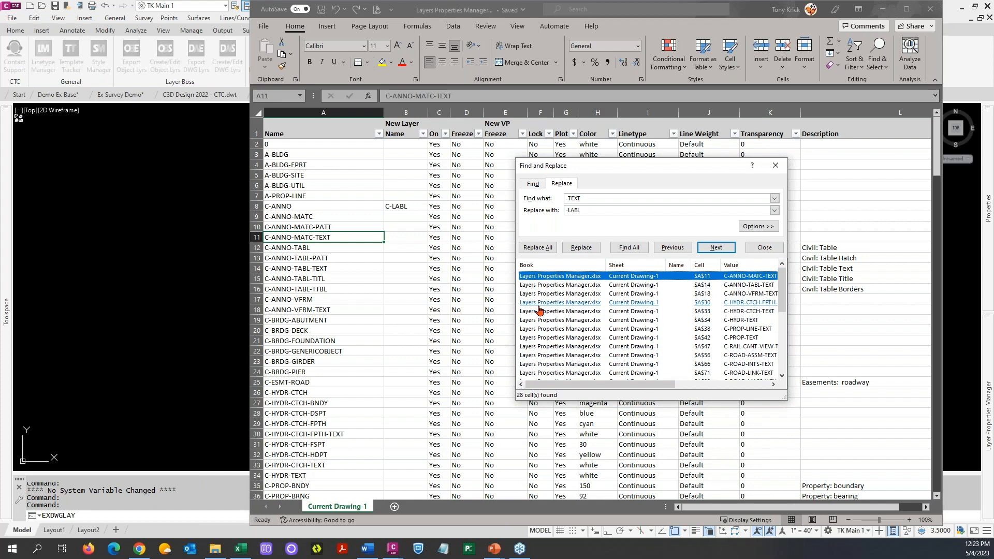
Step: Replace all occurrences of -TEXT with -LABL in the layer names and close the find and replace dialog
left_click(536, 247)
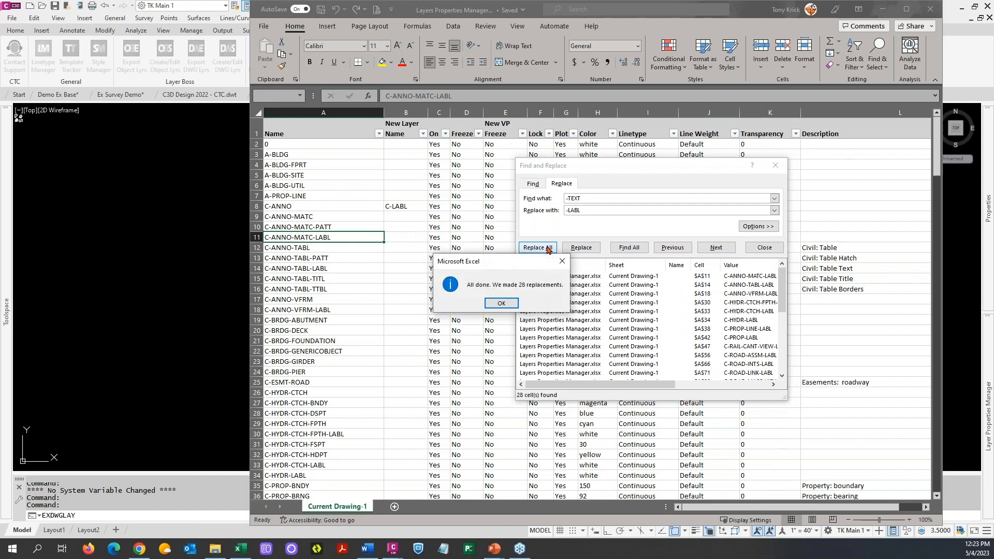
left_click(501, 303)
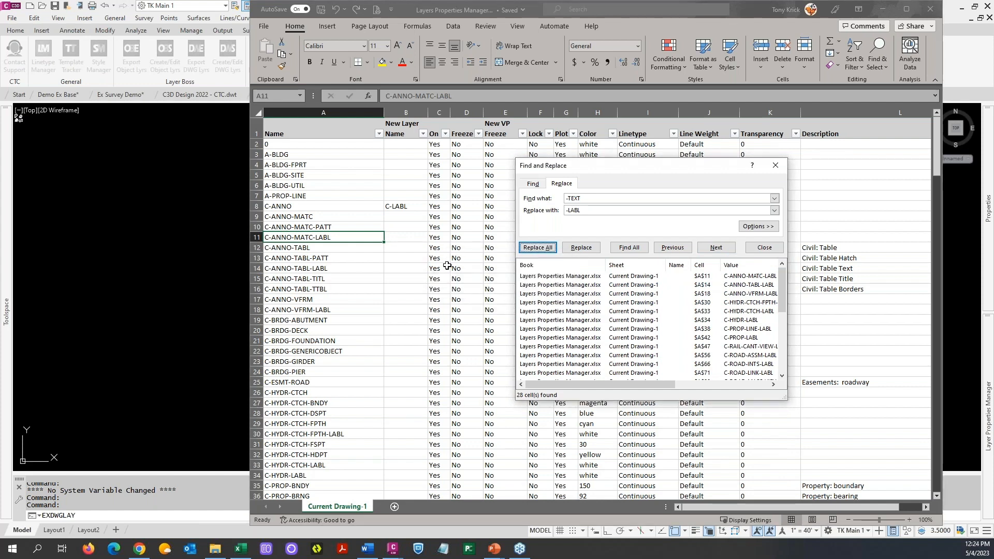
left_click(775, 166)
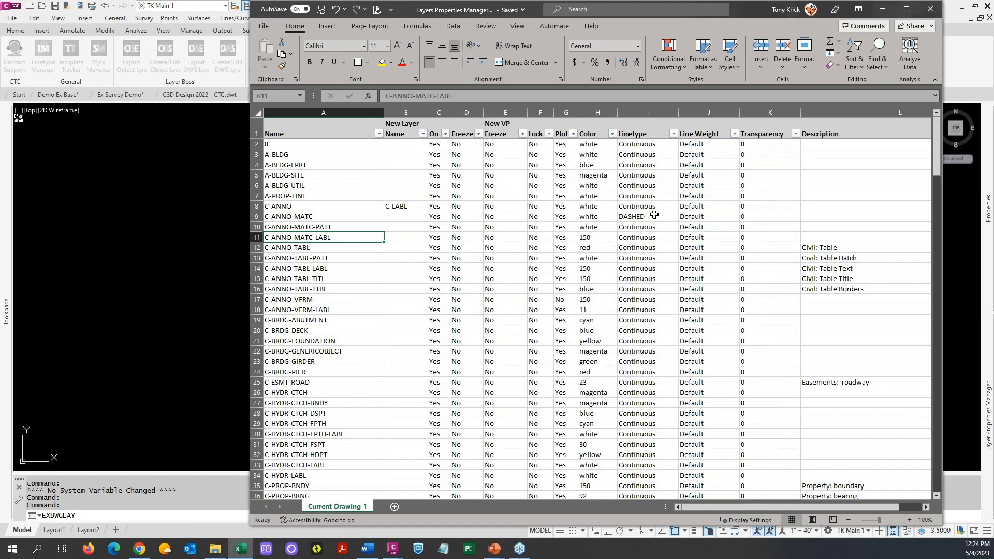
Step: Set the Linetype of layer A-BLDG to HIDDEN
left_click(656, 155)
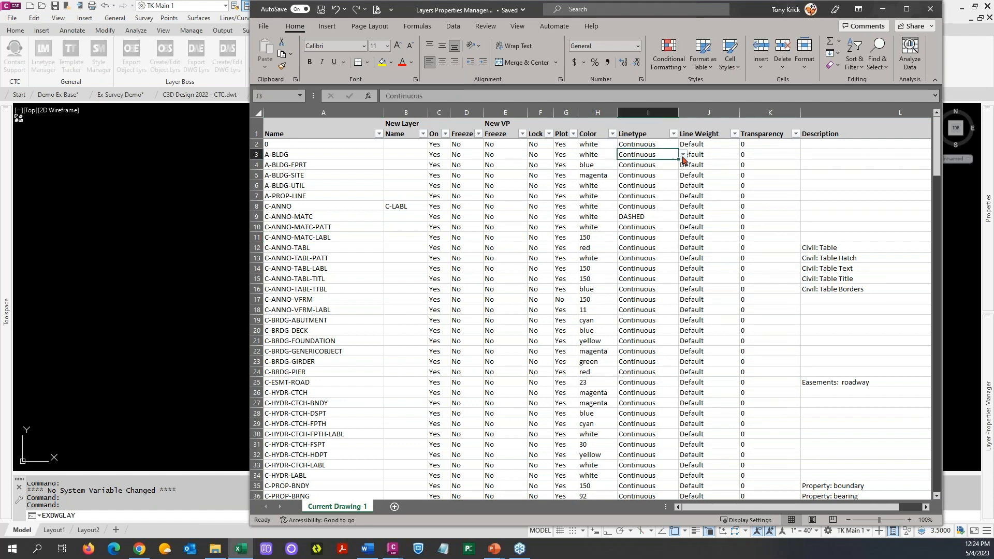
left_click(682, 158)
key("Down")
key("Down")
key("Down")
key("Down")
key("Down")
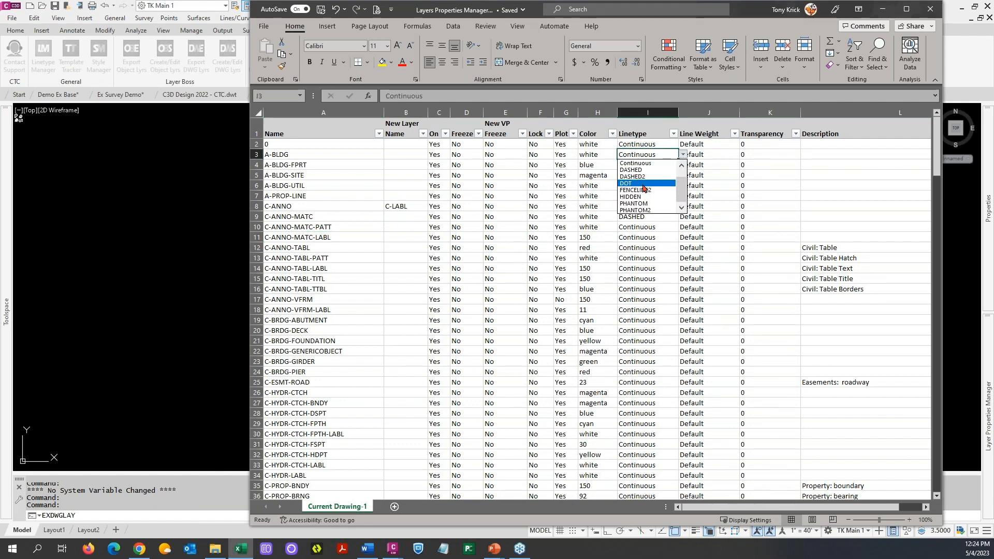
key("Return")
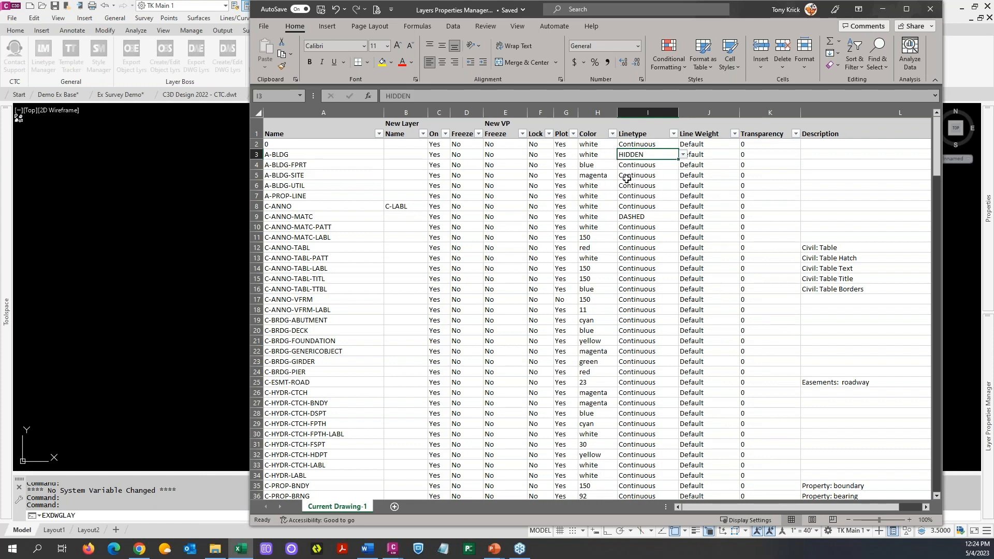
Step: Check the Linetype column through the layer rows, then save and close the workbook
scroll(656, 189, "down", 10)
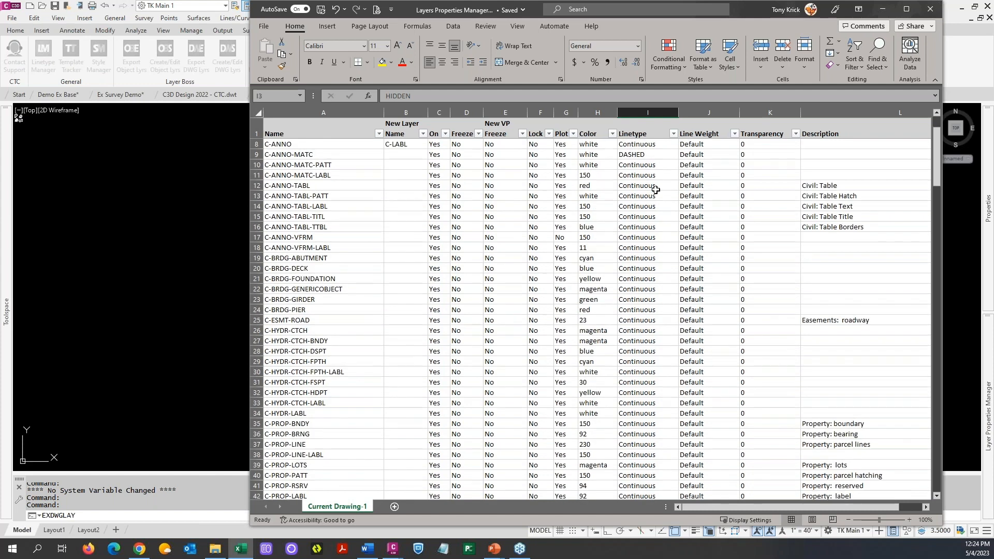
scroll(654, 192, "down", 4)
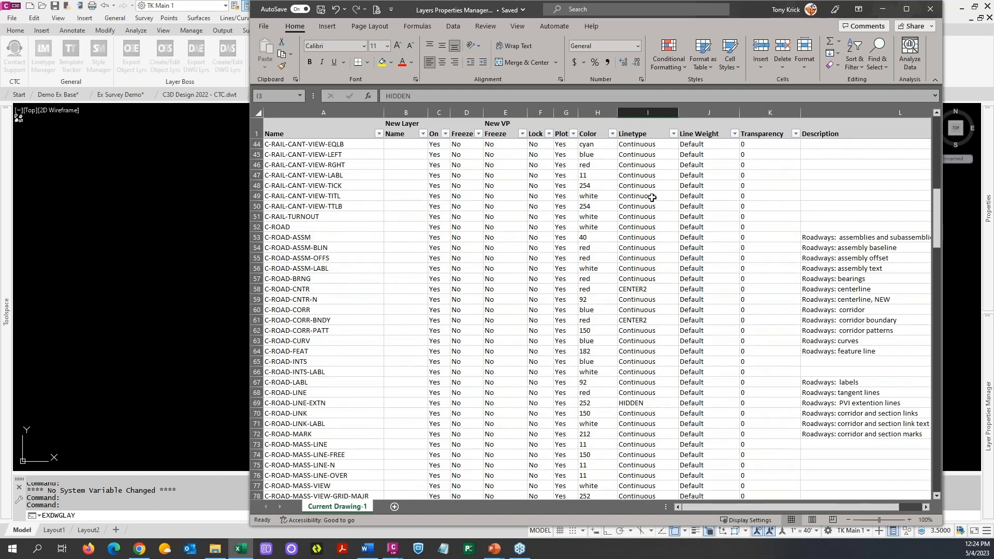
scroll(646, 205, "down", 3)
scroll(647, 205, "down", 3)
scroll(637, 233, "up", 20)
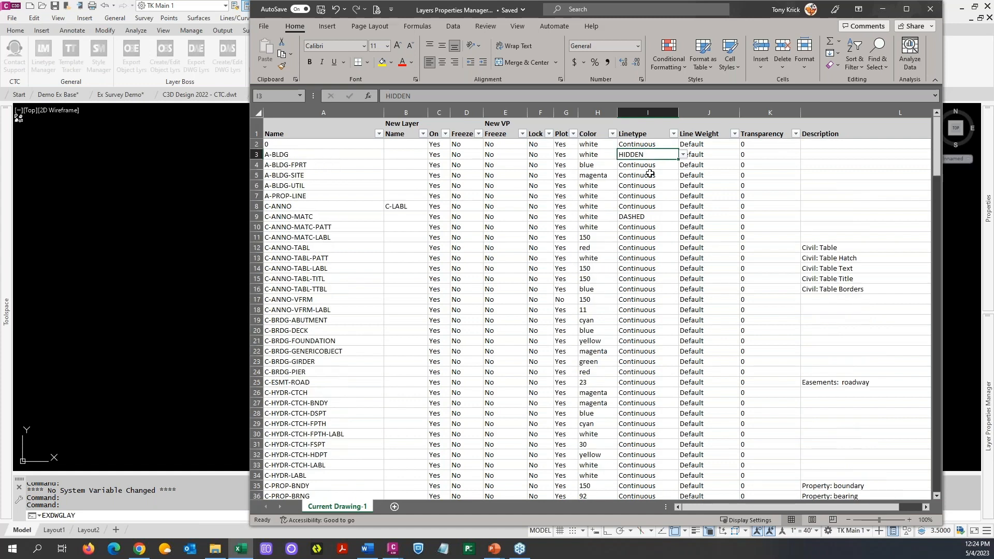
left_click(321, 10)
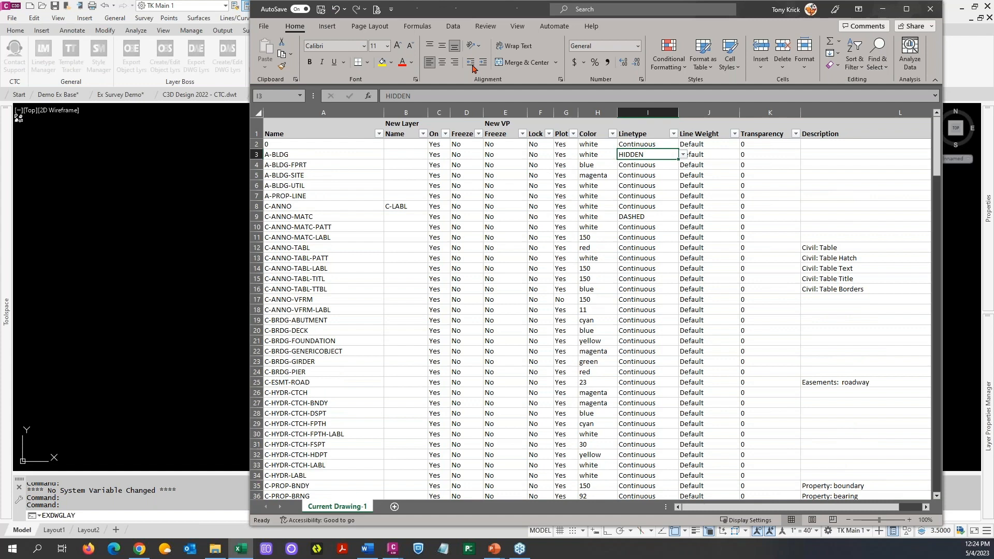
left_click(928, 11)
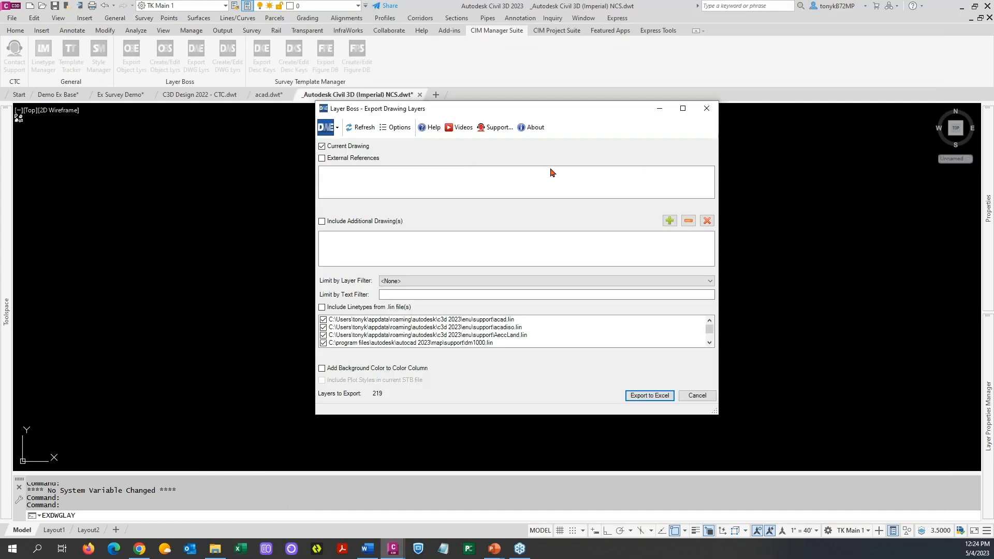
Step: Close the layer export dialog and load Layers Properties Manager.xlsx from the Excel folder into the Create/Sync Drawing Layers tool
left_click(697, 396)
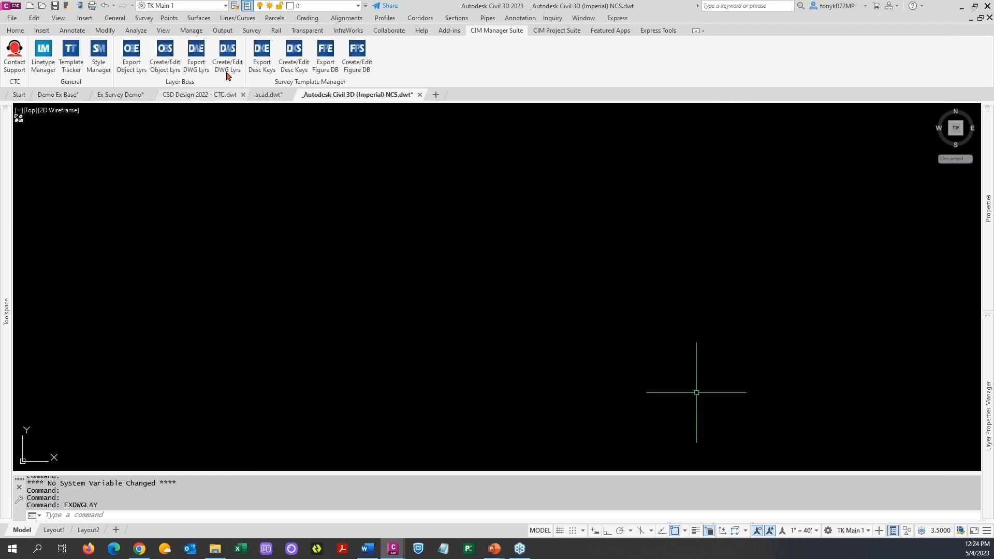
left_click(231, 72)
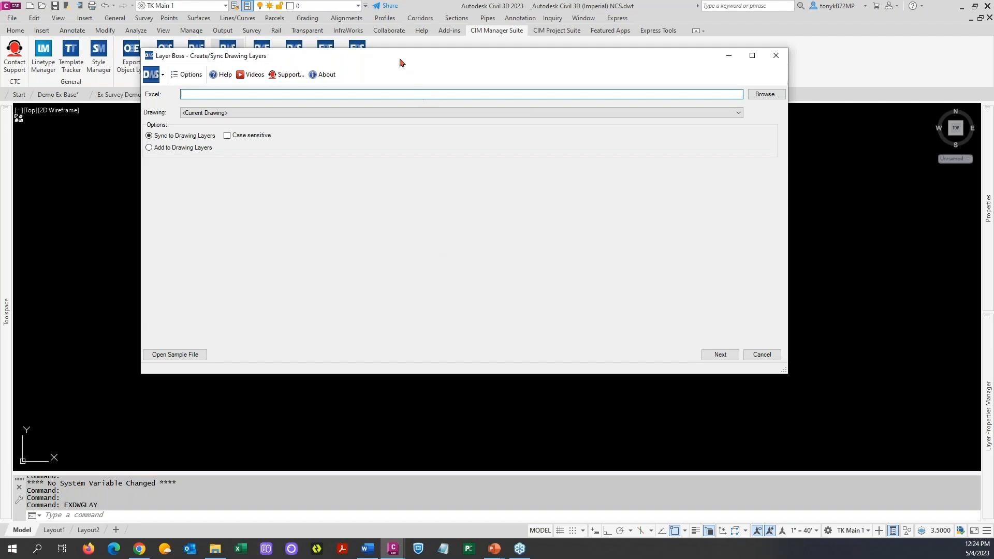
left_click(819, 141)
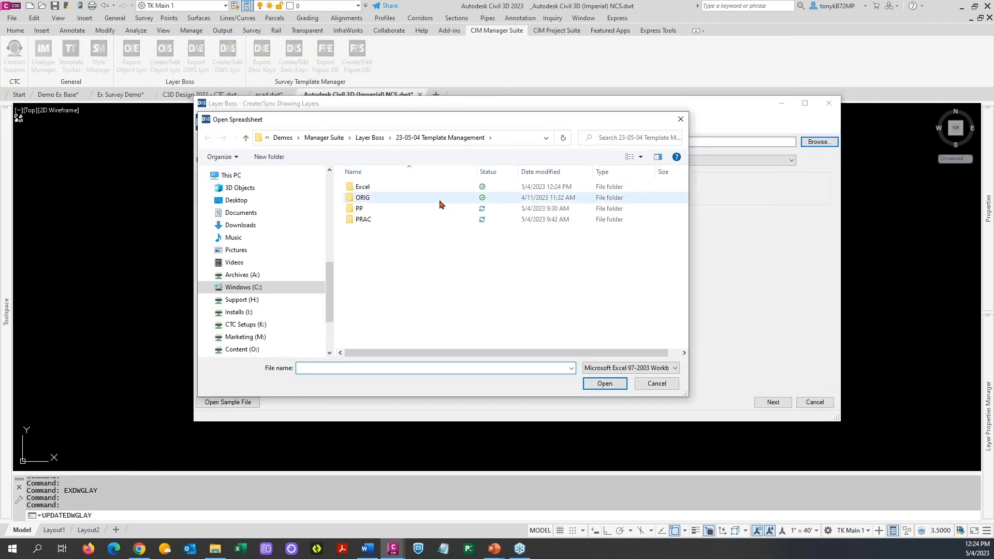
left_click(376, 187)
double_click(377, 187)
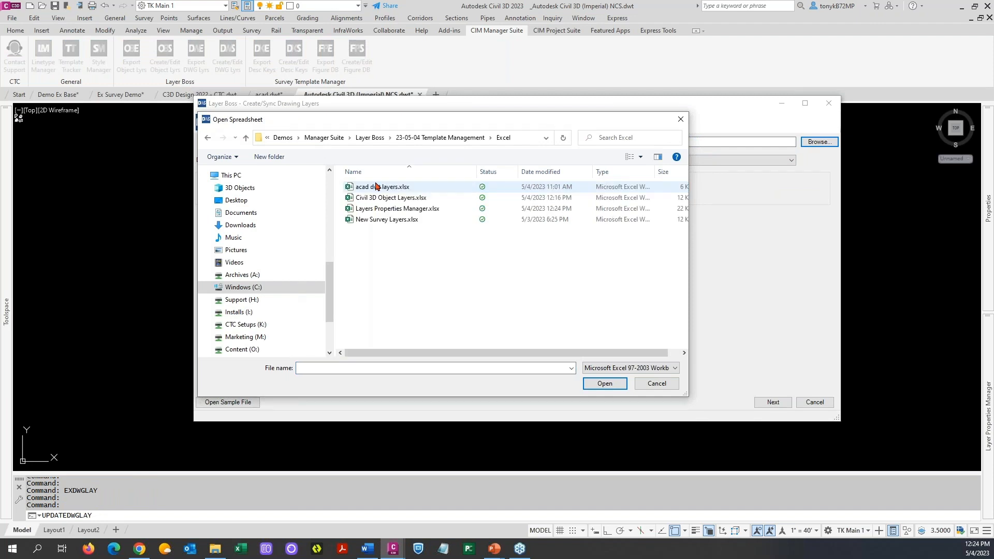
left_click(374, 209)
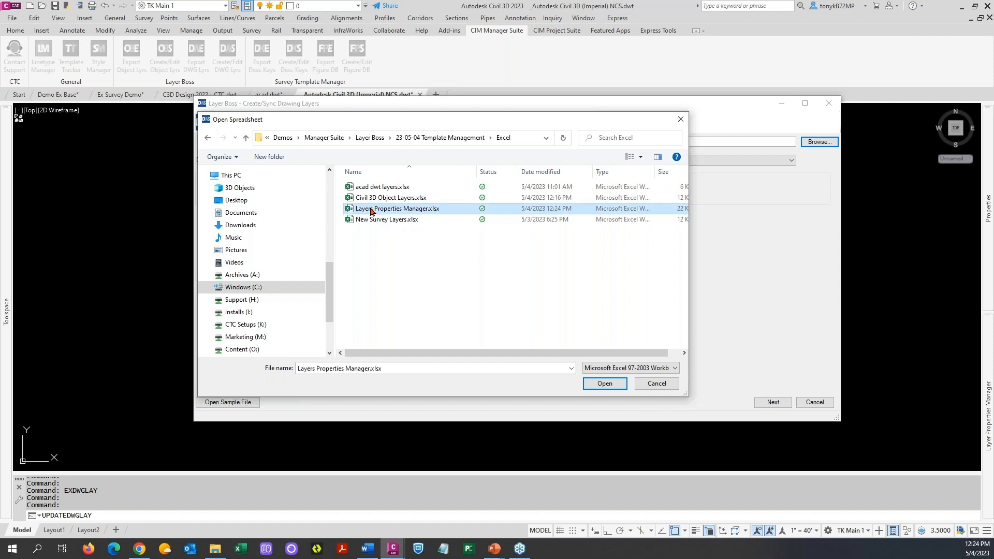
left_click(605, 384)
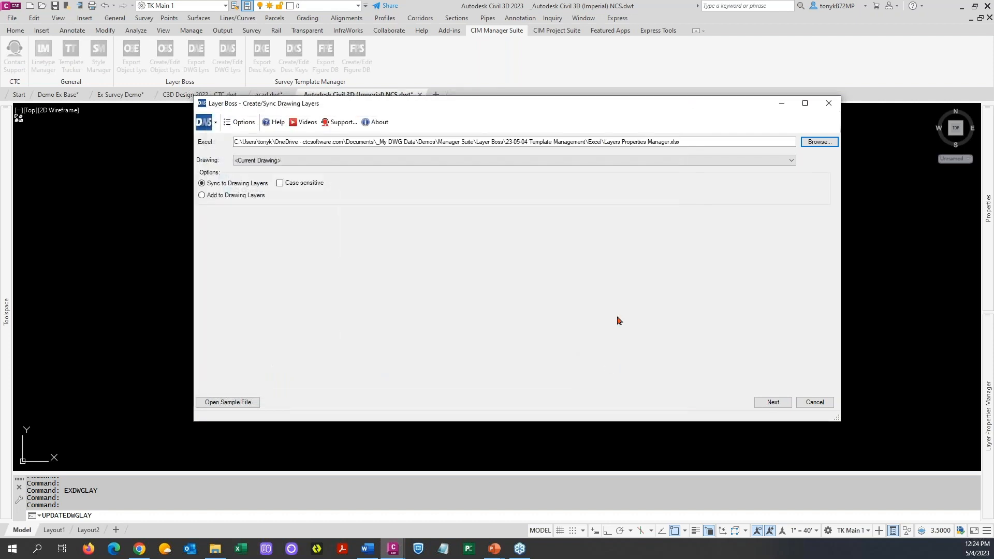
Step: Generate the layer sync report for the current drawing, check the duplicate layers, and collapse the report's sections
left_click(202, 197)
left_click(773, 403)
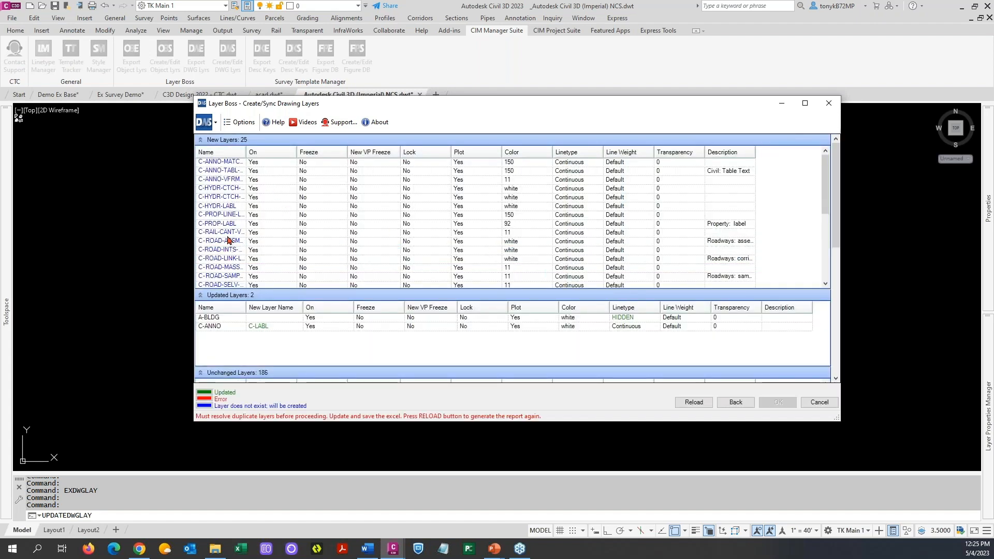
left_click(201, 140)
left_click(201, 152)
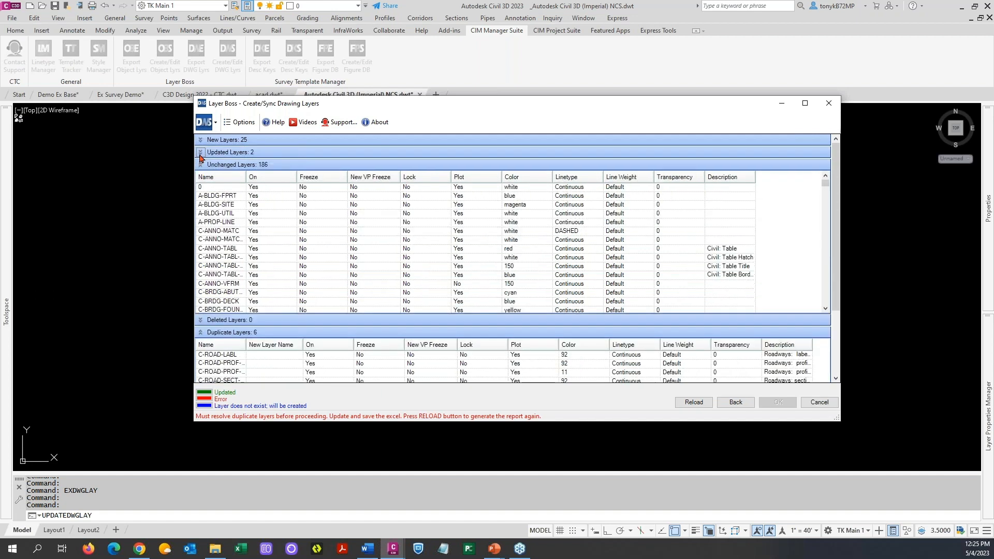
left_click(200, 164)
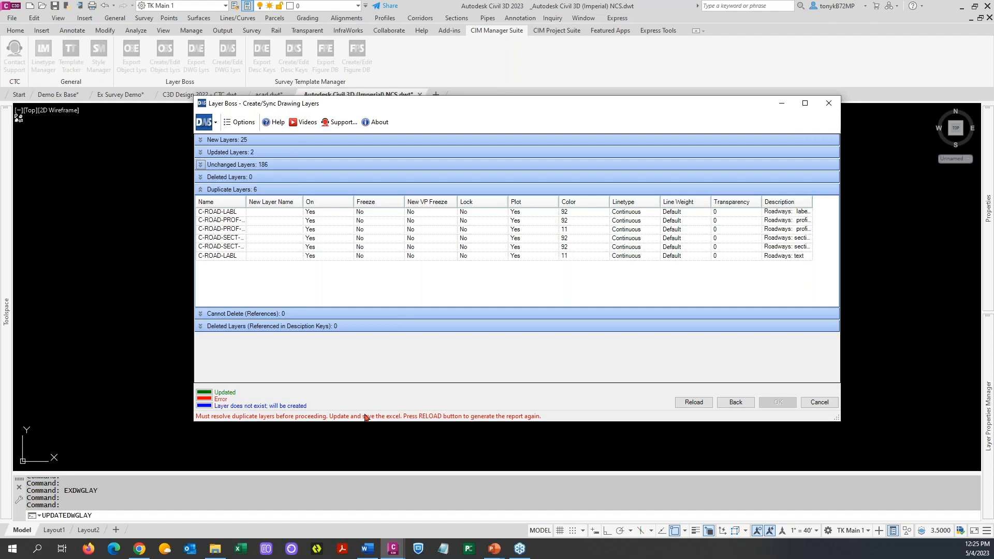
left_click(200, 190)
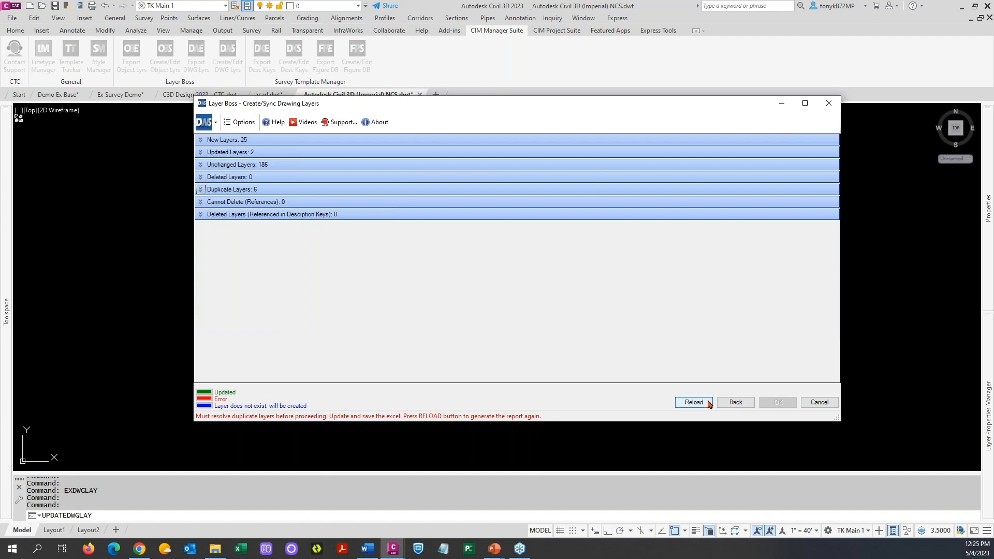
Step: Regenerate the sync report, review its new, updated, deleted and duplicate layers, and widen the Name column of the duplicates list
left_click(732, 404)
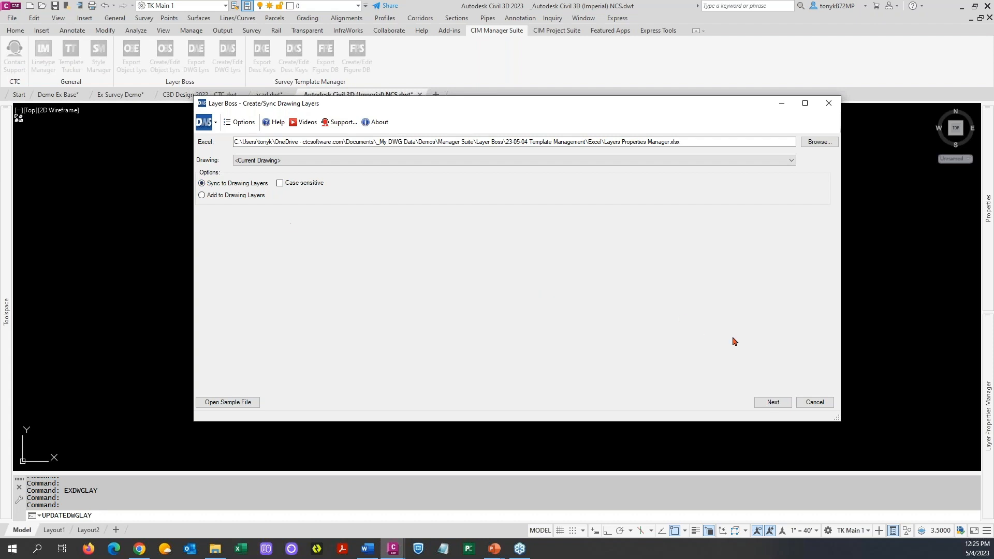
left_click(774, 403)
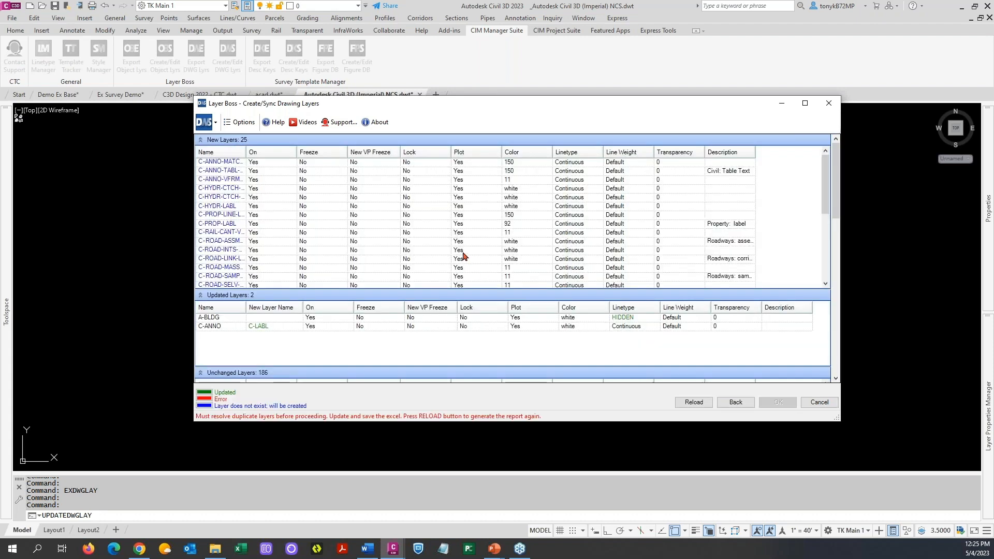
scroll(254, 199, "down", 4)
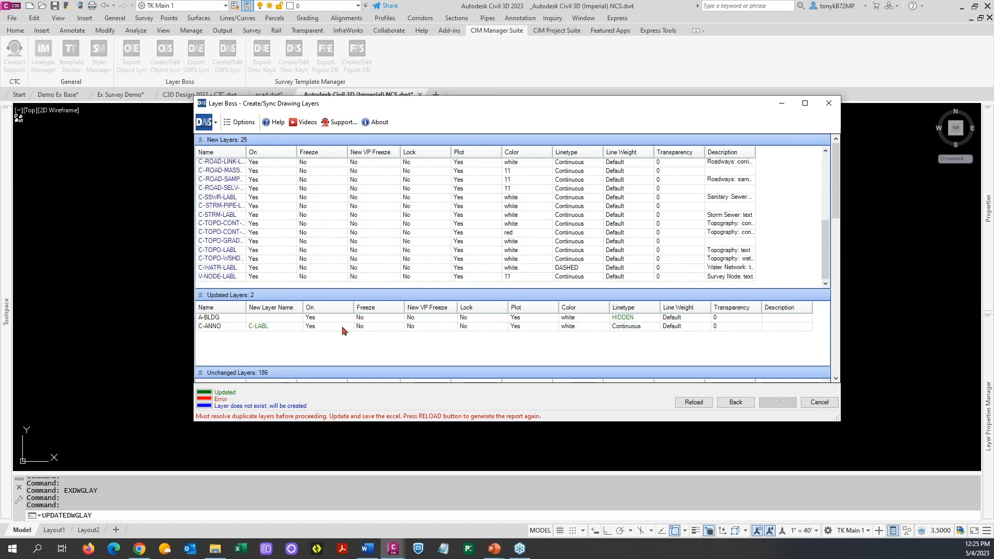
scroll(306, 344, "down", 6)
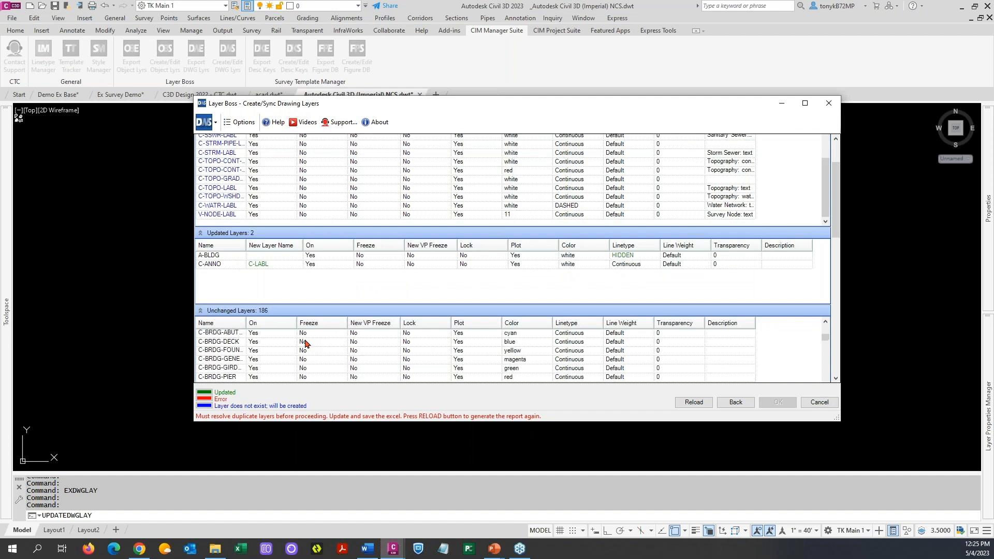
scroll(244, 321, "down", 2)
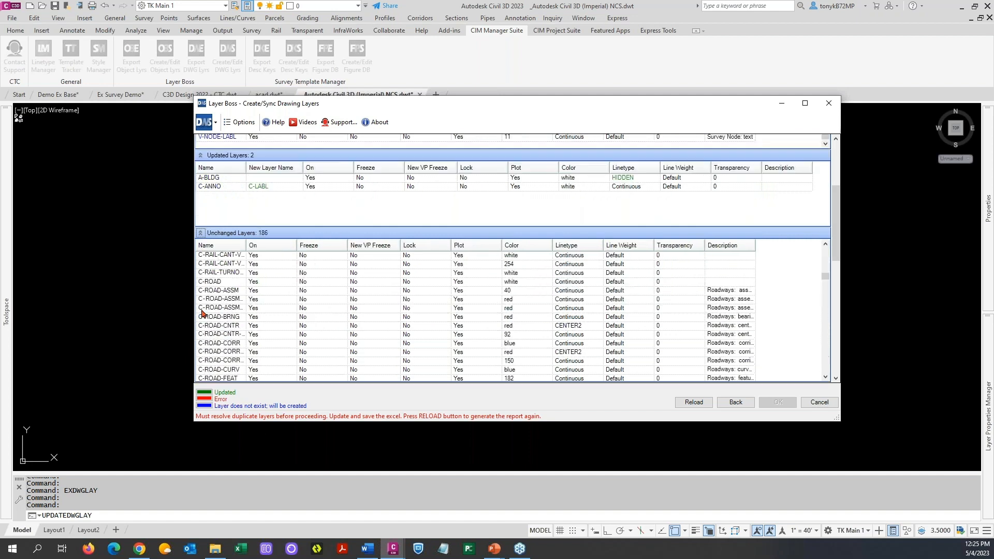
left_click(199, 234)
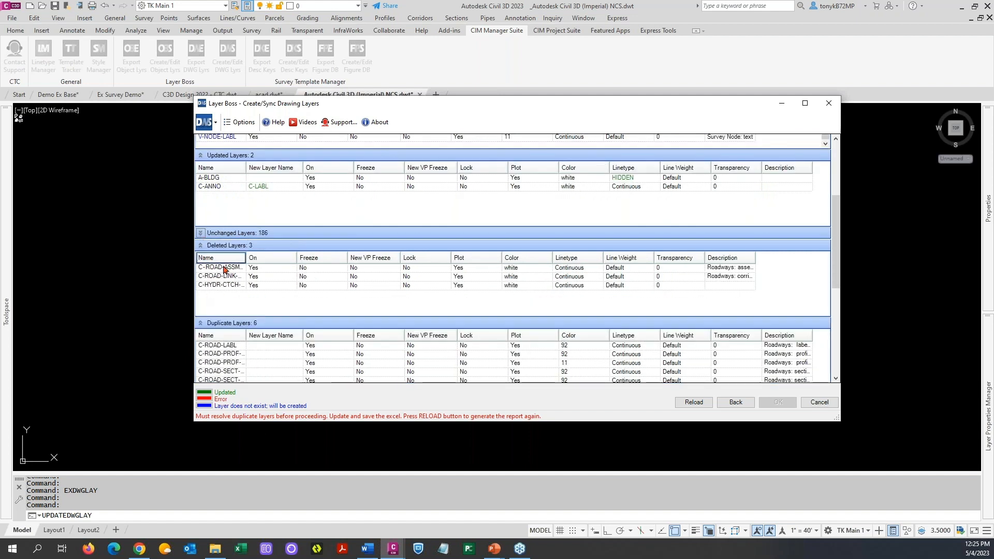
scroll(218, 258, "down", 2)
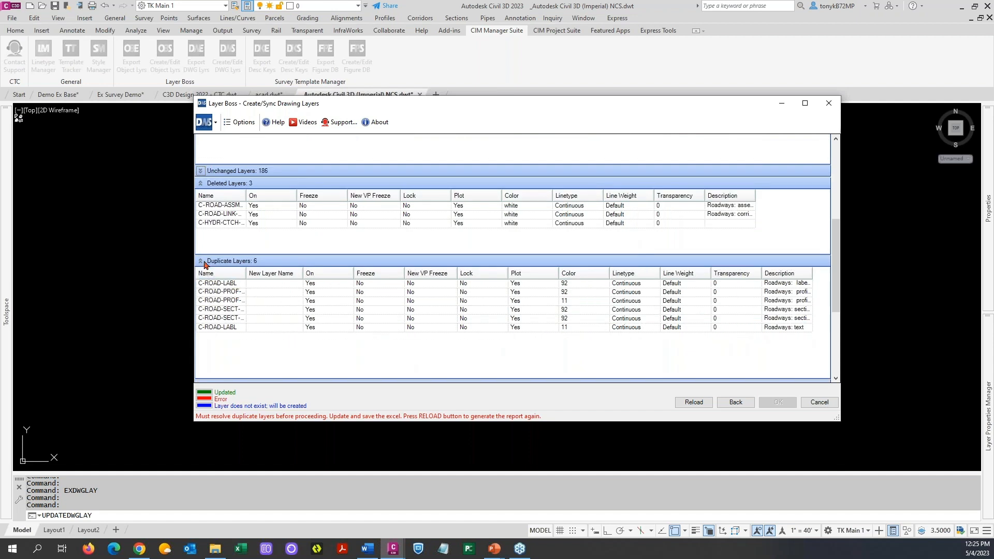
double_click(246, 273)
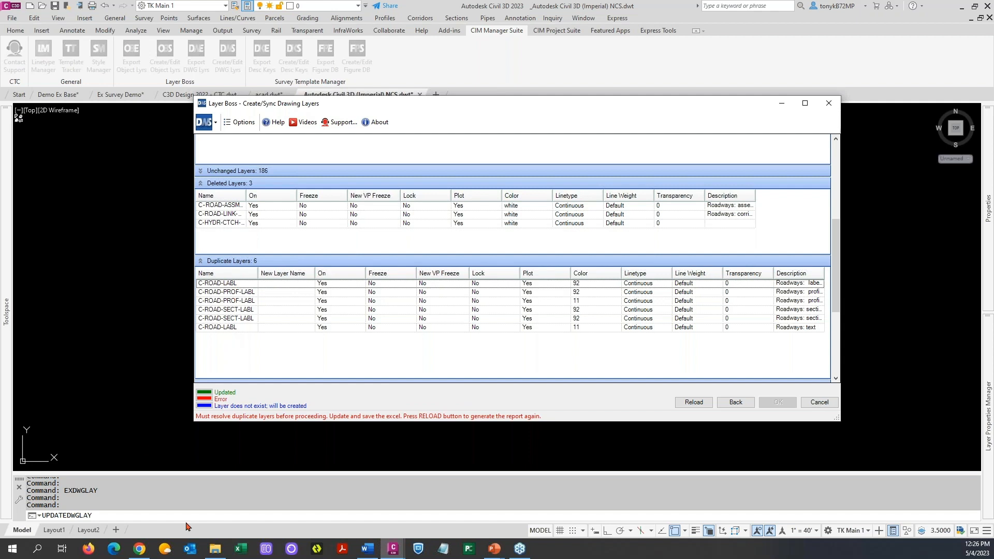
Step: Open Layers Properties Manager.xlsx in Excel and arrange its window beside the list of duplicate layers
left_click(238, 549)
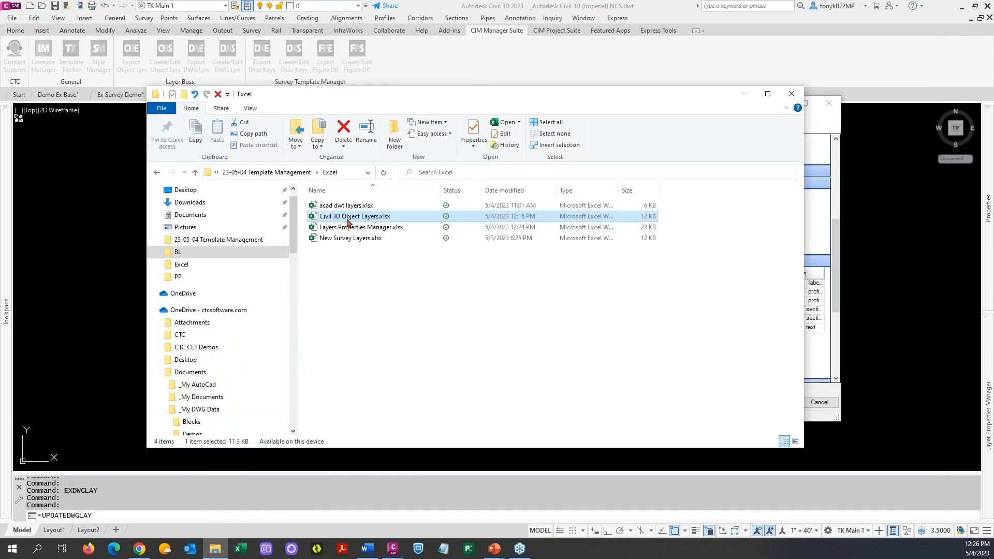
left_click(347, 230)
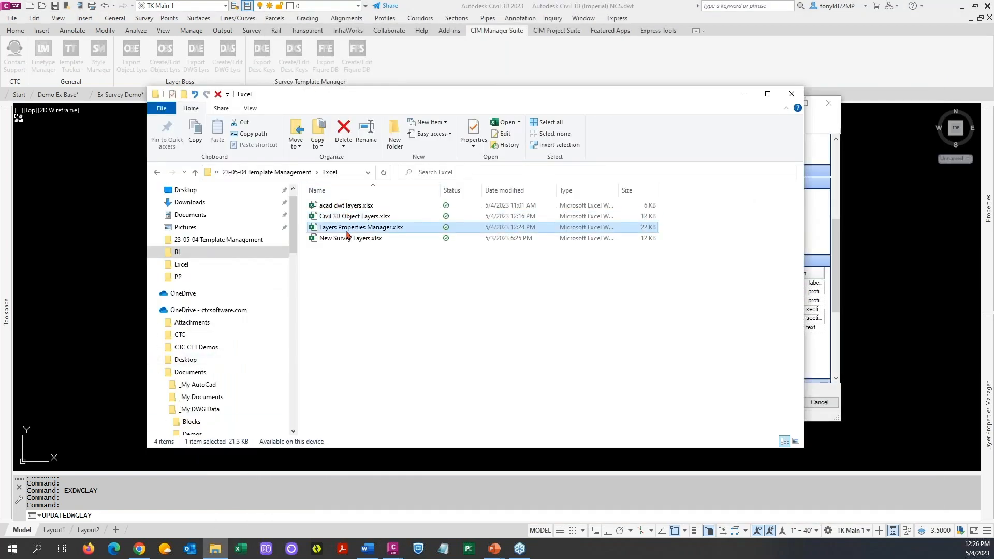
double_click(346, 231)
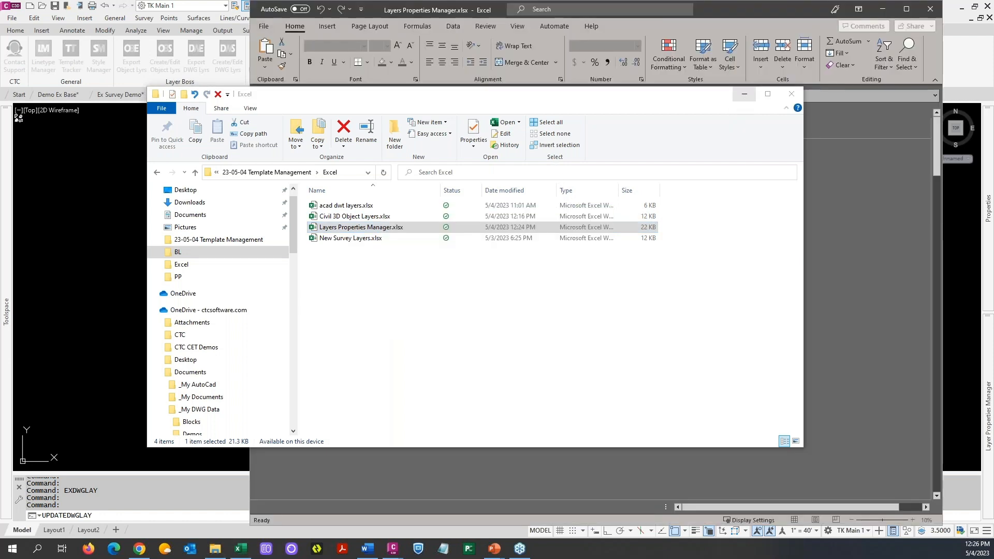
left_click(745, 96)
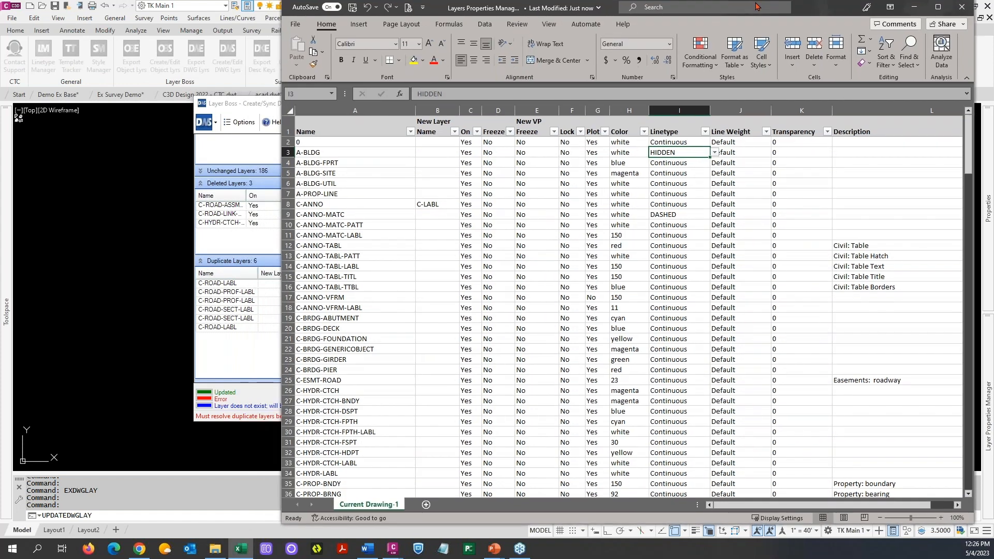
left_click(937, 7)
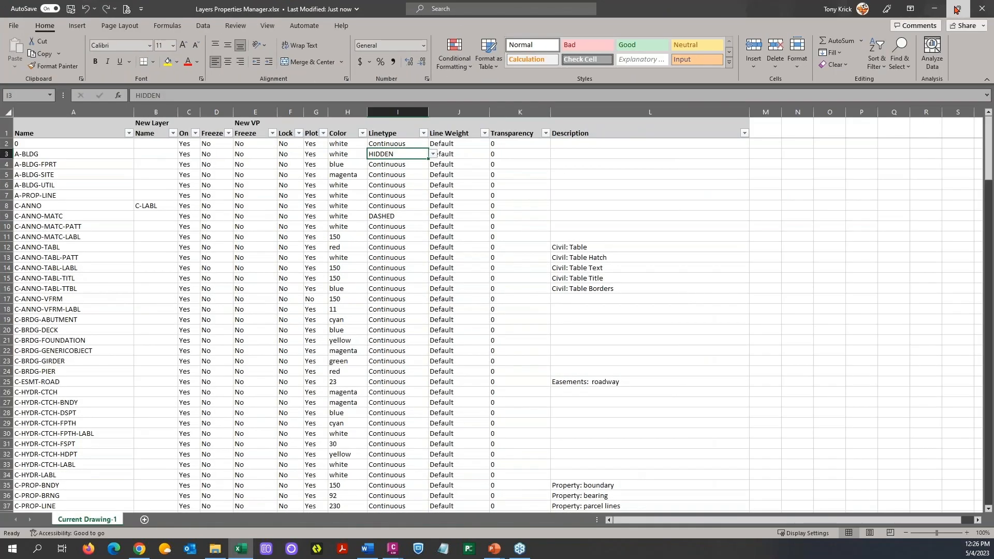
left_click(956, 9)
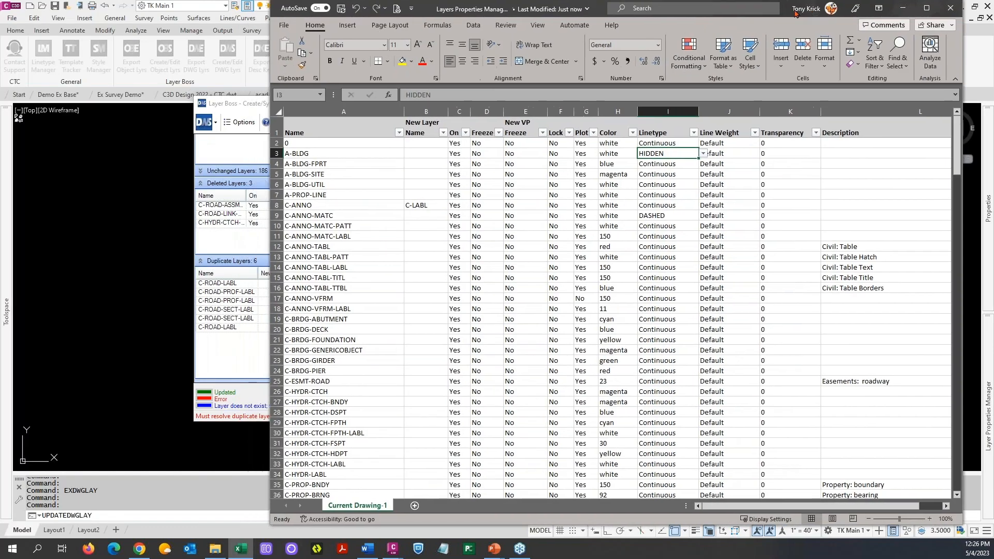
left_click_drag(795, 13, 824, 0)
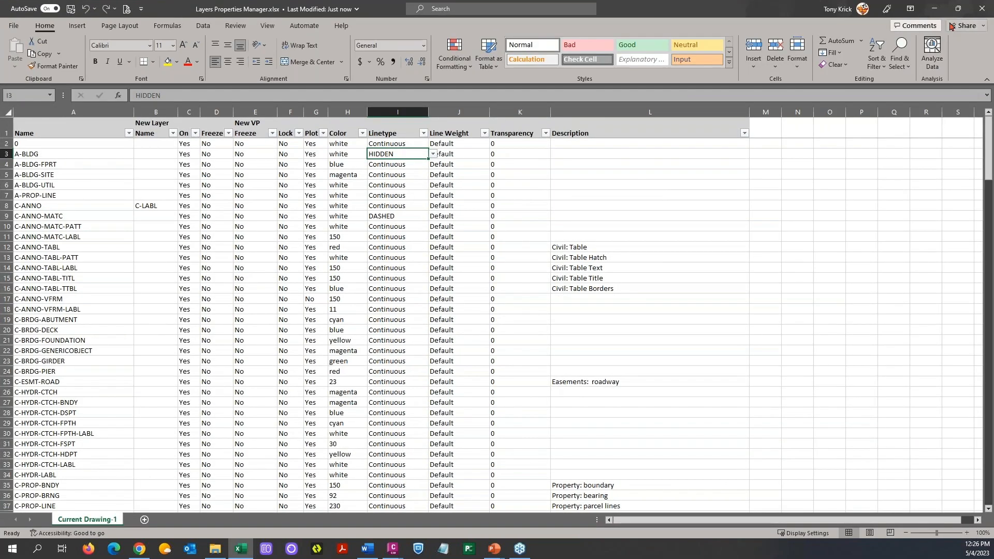
left_click(958, 8)
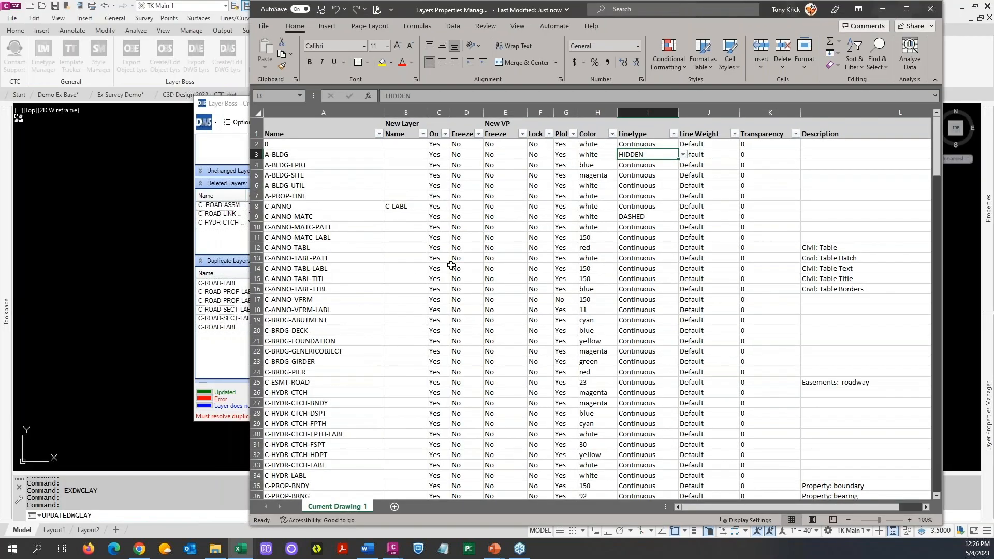
scroll(451, 265, "down", 8)
left_click_drag(785, 12, 823, 10)
Step: Find the C-ROAD-LABL layer described as Roadways: labels and delete its entire row
scroll(367, 266, "down", 8)
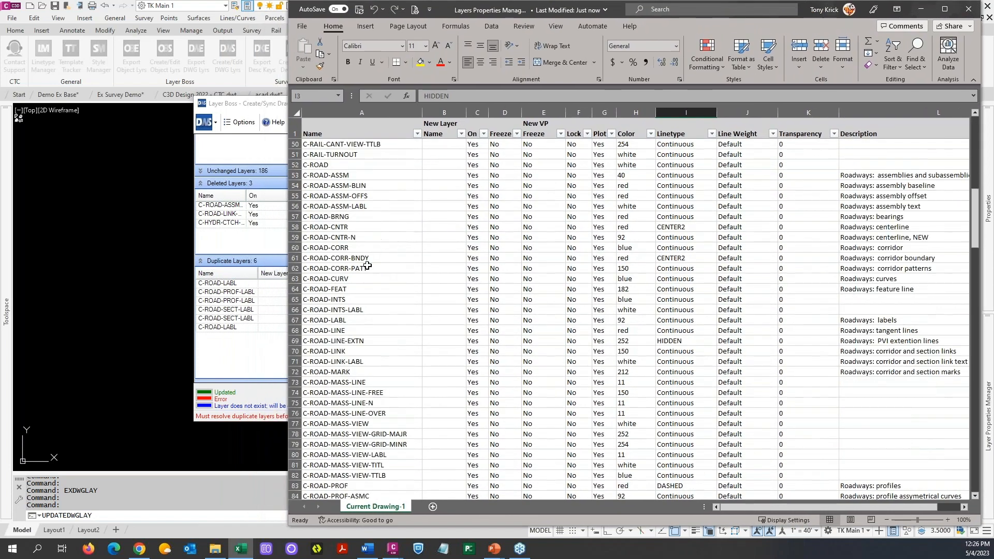
scroll(367, 266, "down", 14)
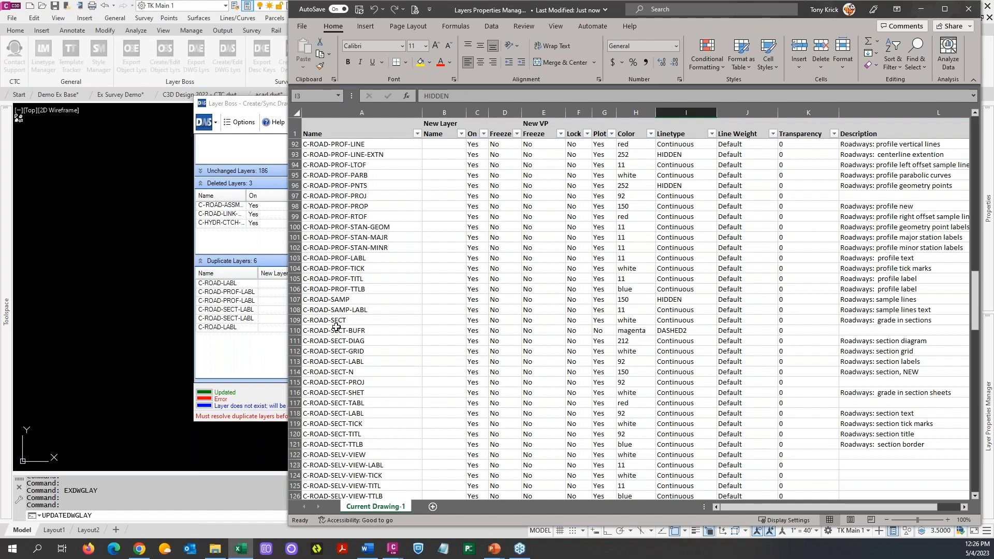
scroll(343, 274, "up", 12)
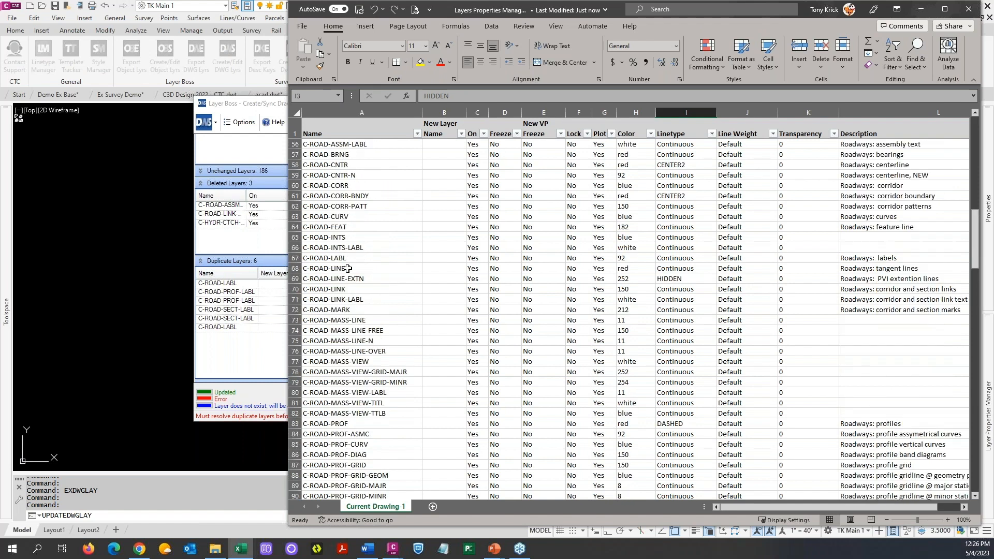
scroll(340, 238, "up", 6)
scroll(340, 238, "down", 2)
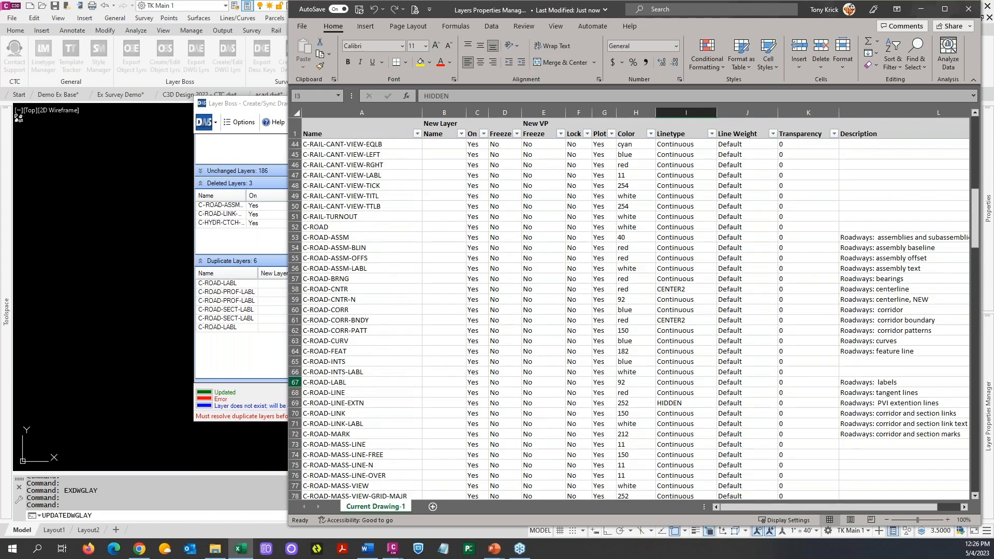
left_click(296, 383)
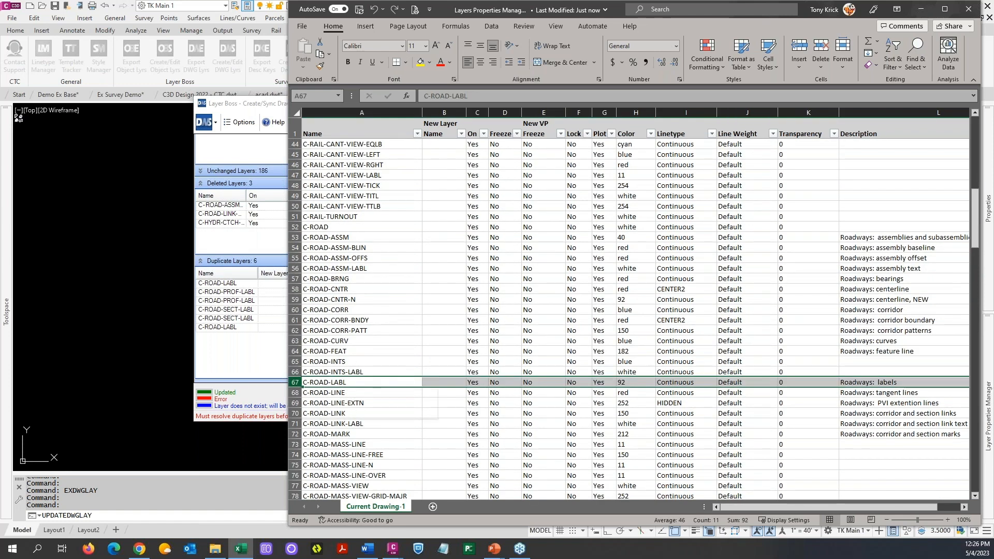
right_click(295, 383)
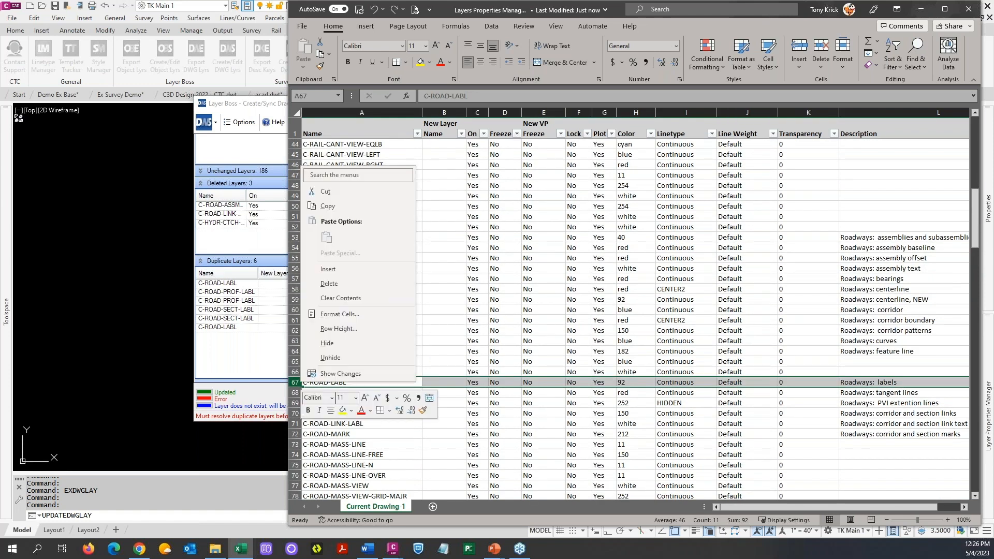
left_click(329, 284)
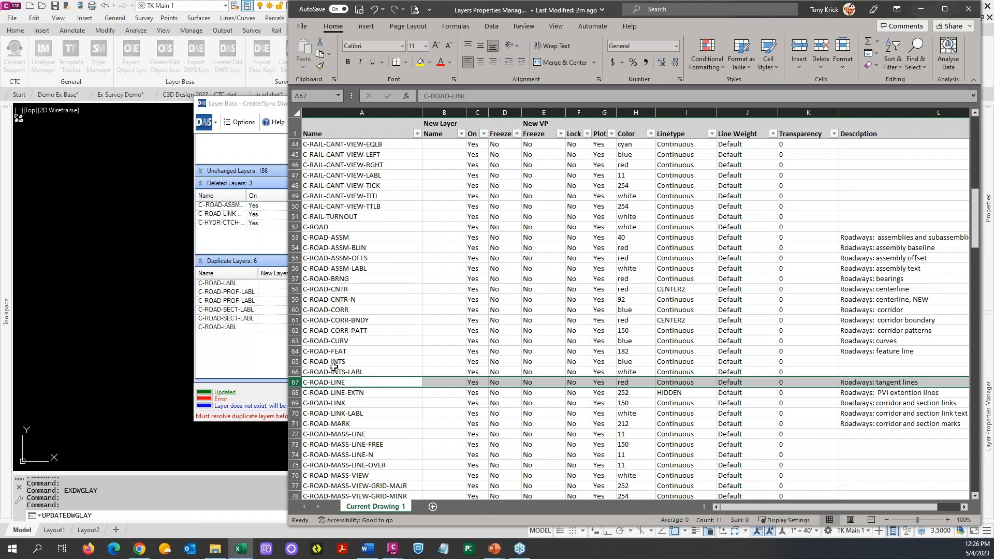
Step: Clear the contents of the C-ROAD-PROF-LABL row directly below C-ROAD-PROF-GRID-MINR
scroll(334, 367, "down", 8)
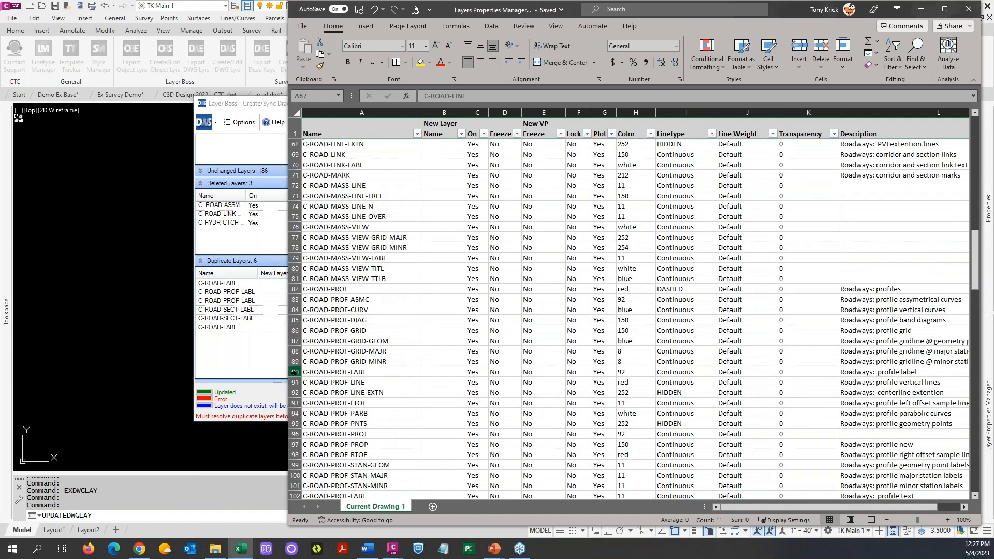
left_click(294, 372)
key("Delete")
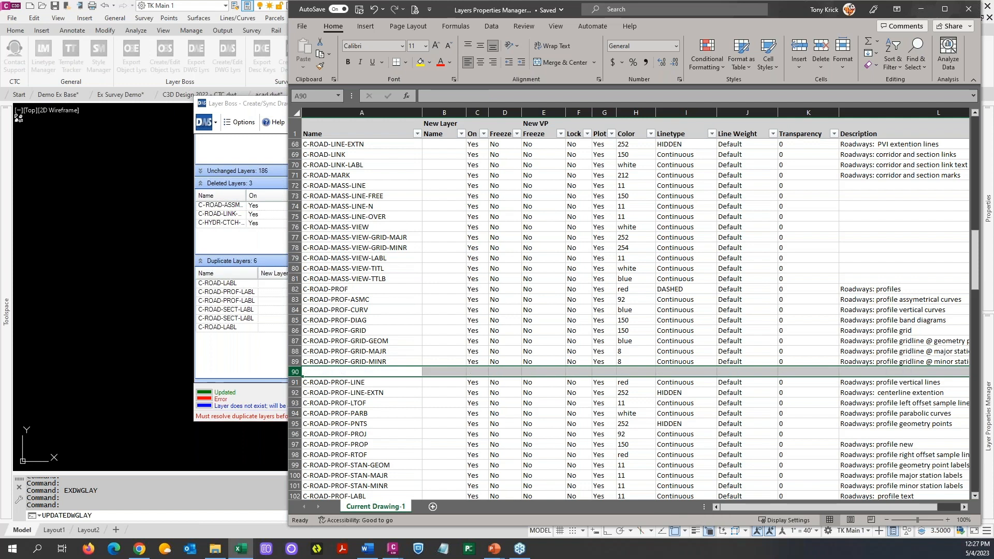
Step: Delete the emptied row below C-ROAD-PROF-GRID-MINR and the C-ROAD-SECT-LABL row described as Roadways: section labels
right_click(297, 372)
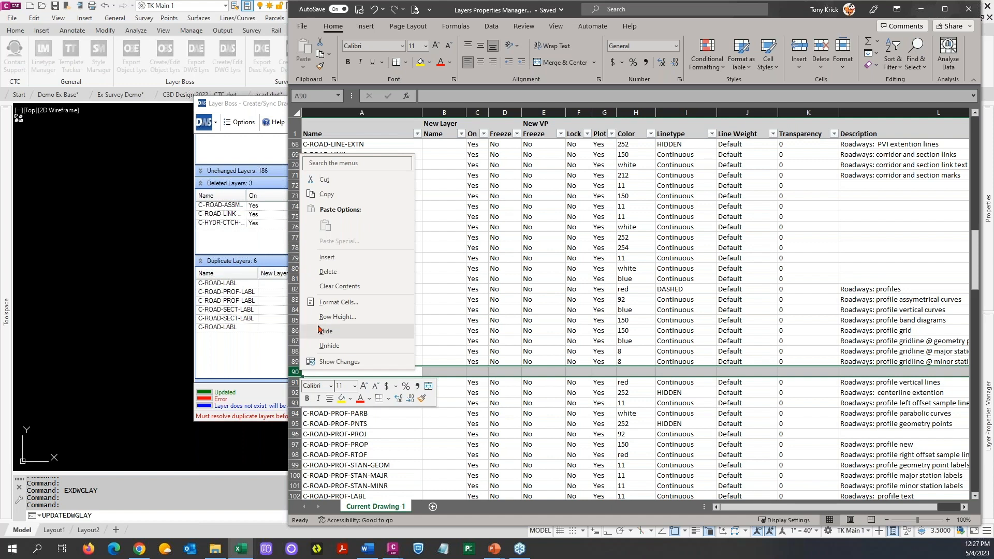
left_click(328, 272)
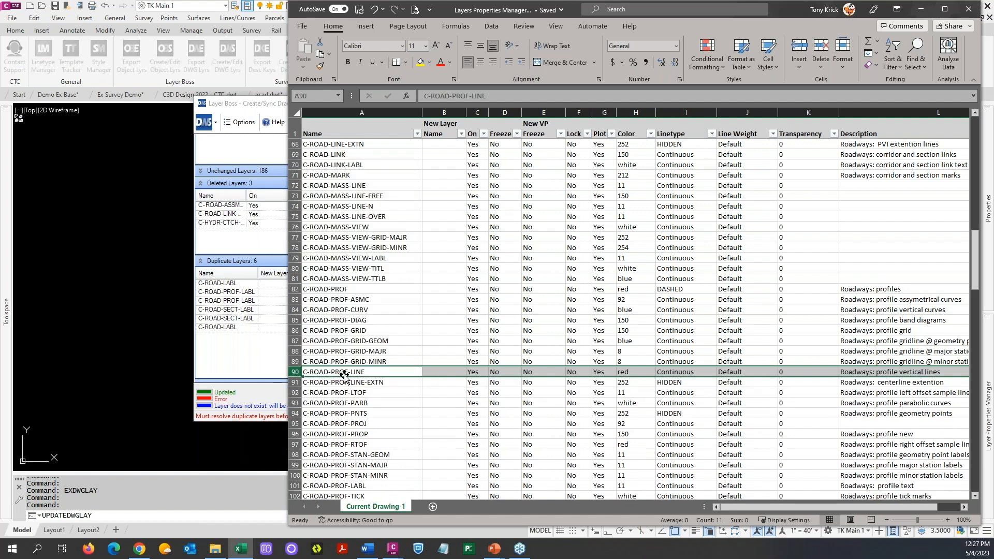
scroll(344, 376, "down", 4)
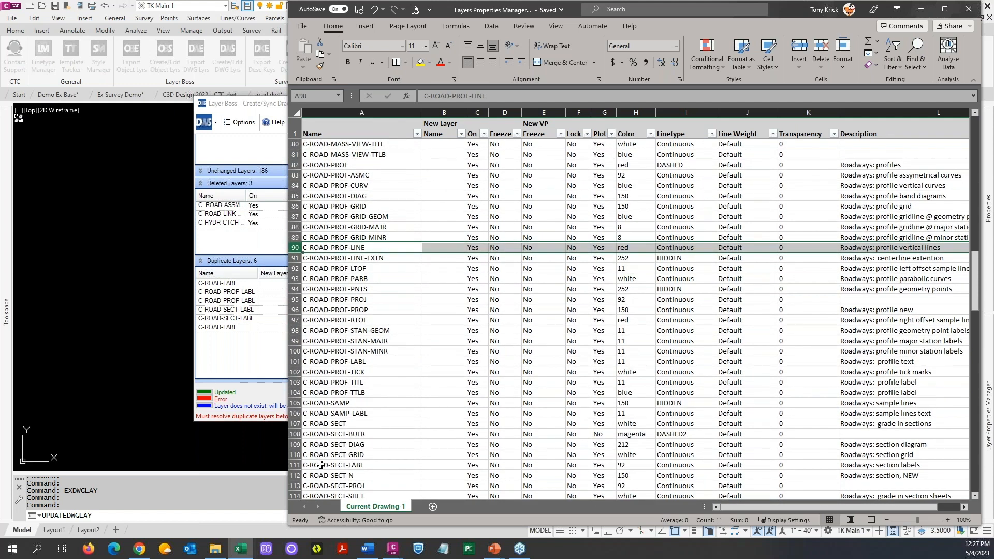
left_click(294, 465)
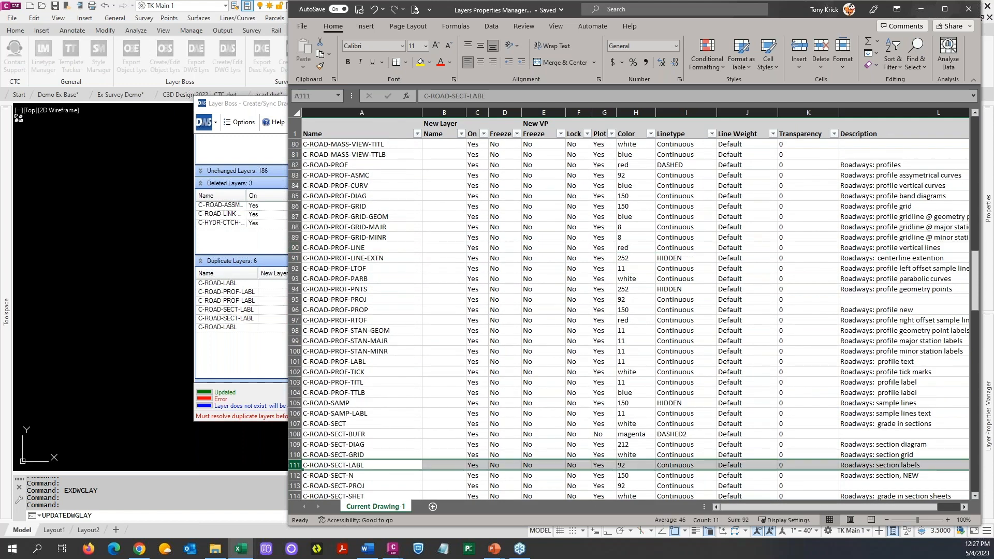
right_click(295, 465)
left_click(319, 368)
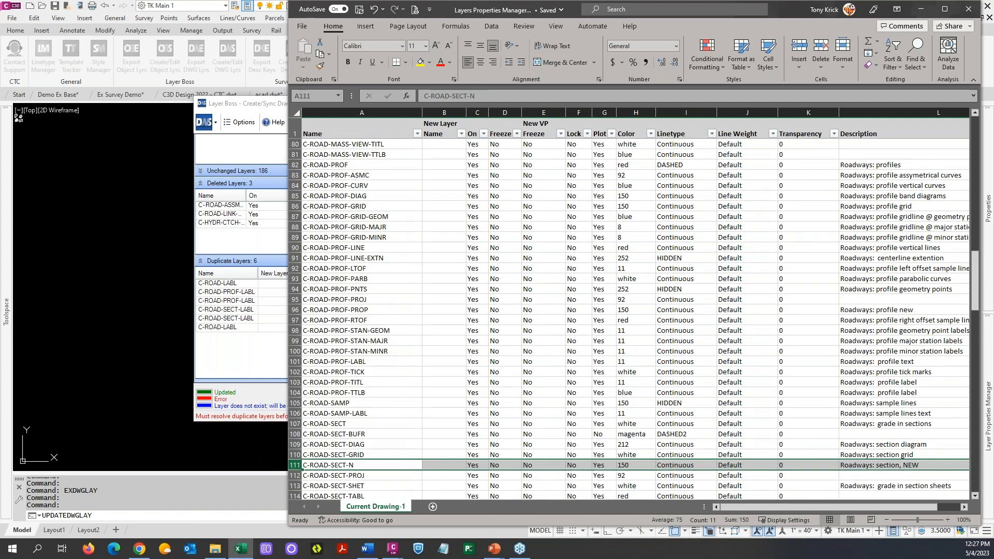
Step: Examine the layer names from the C-BRDG rows through the C-ROAD-SECT rows for remaining duplicates
scroll(331, 401, "up", 4)
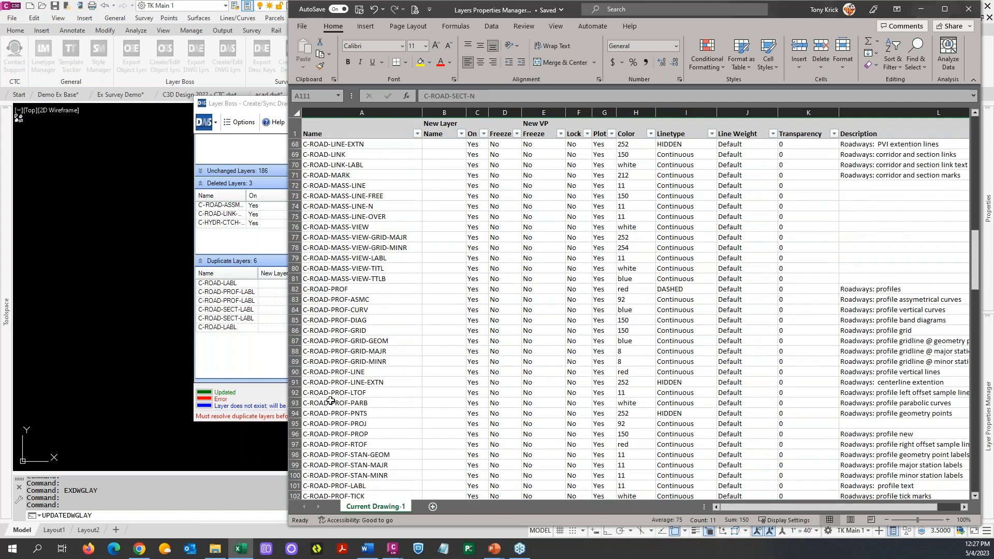
scroll(330, 402, "up", 8)
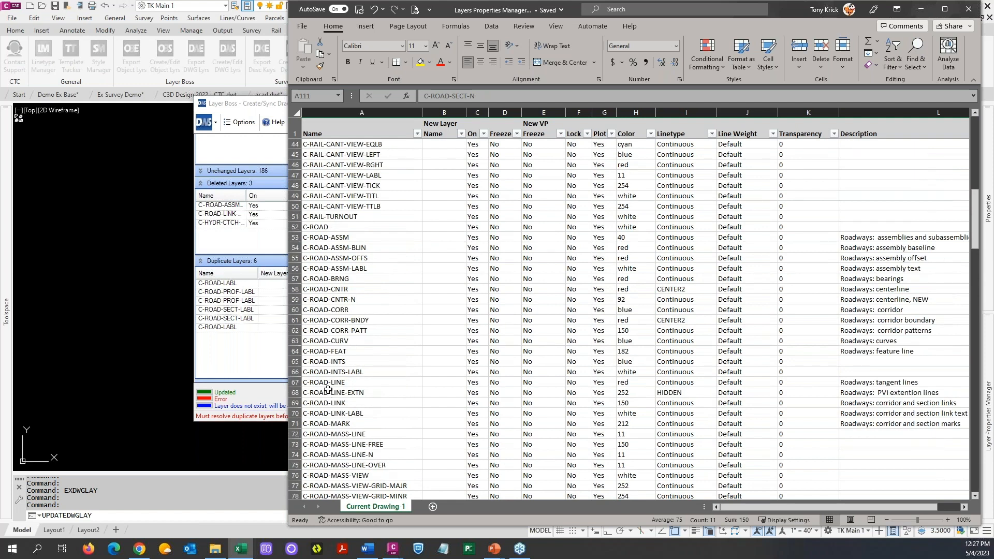
scroll(328, 390, "up", 2)
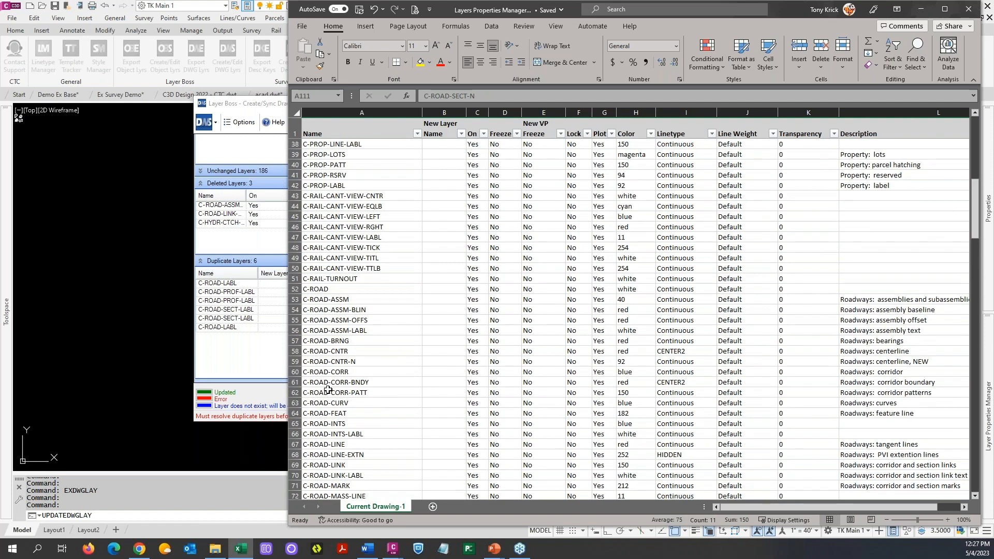
scroll(328, 390, "up", 4)
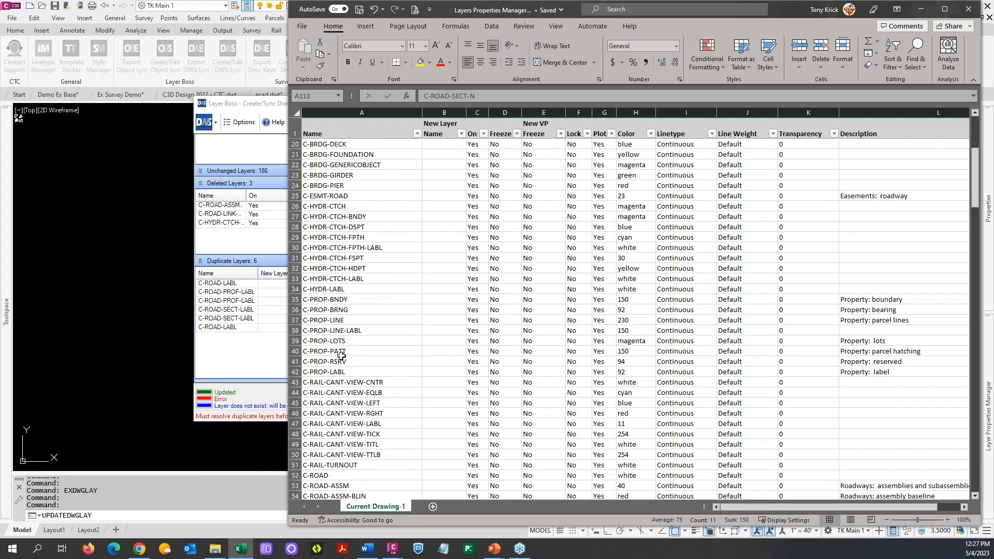
scroll(341, 356, "down", 6)
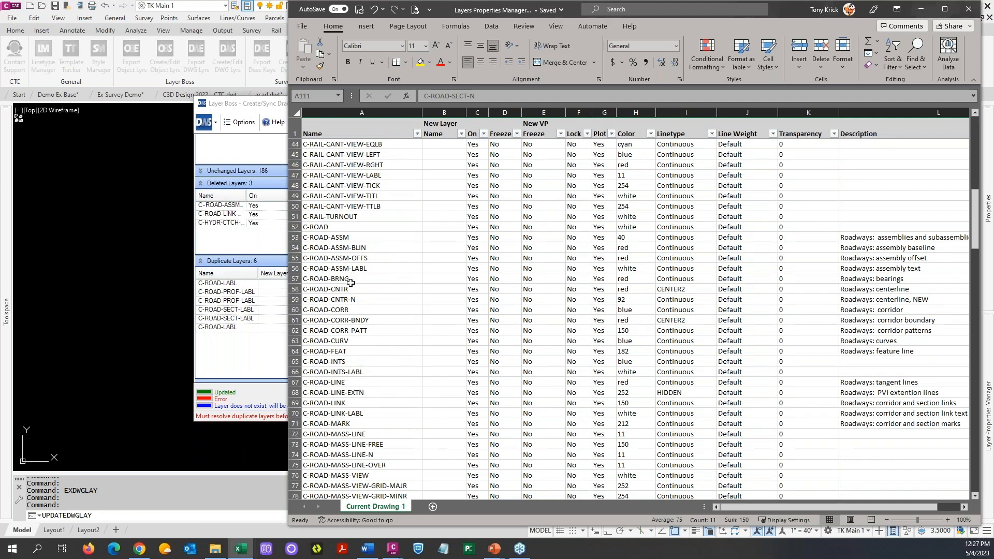
scroll(344, 331, "down", 2)
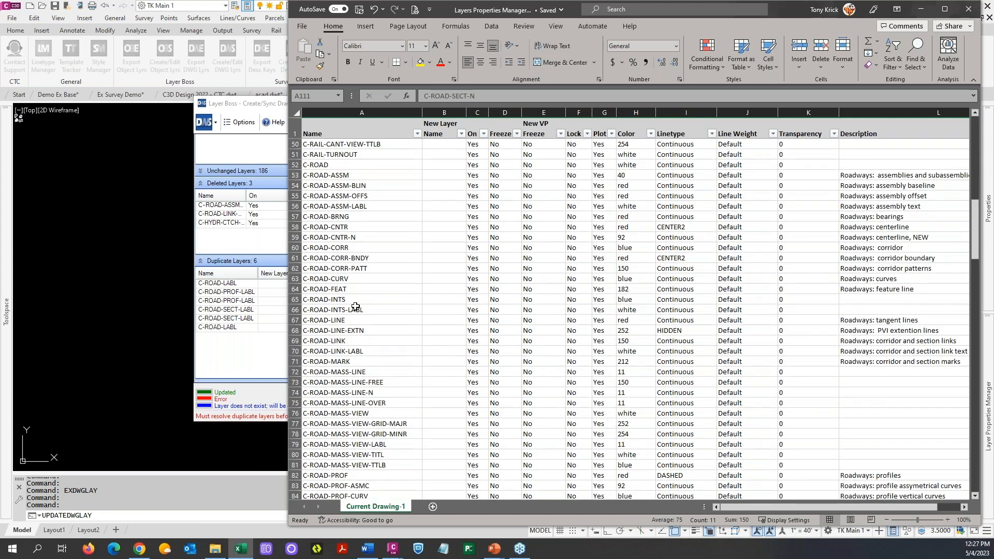
scroll(353, 309, "down", 2)
scroll(351, 313, "down", 2)
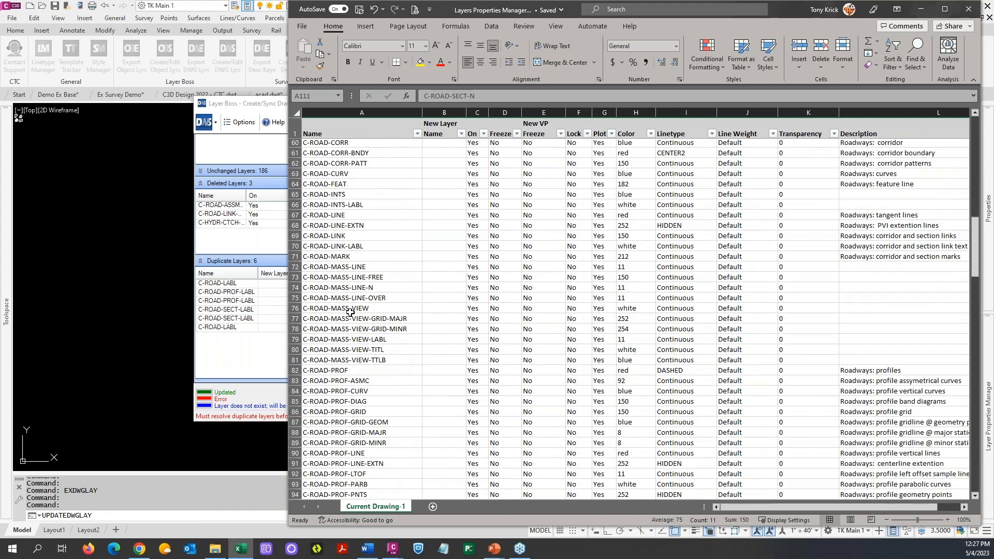
scroll(350, 313, "down", 4)
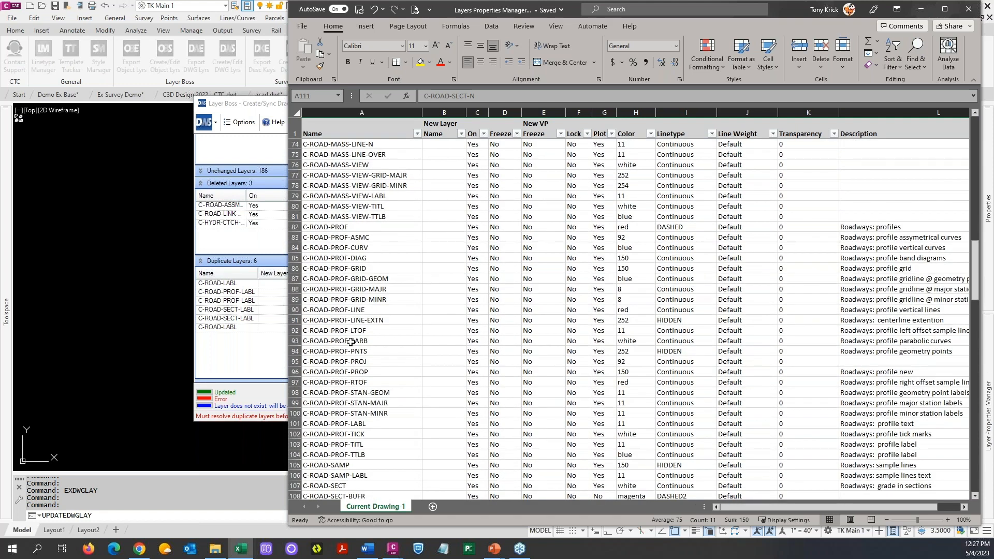
scroll(351, 342, "down", 2)
scroll(350, 342, "down", 2)
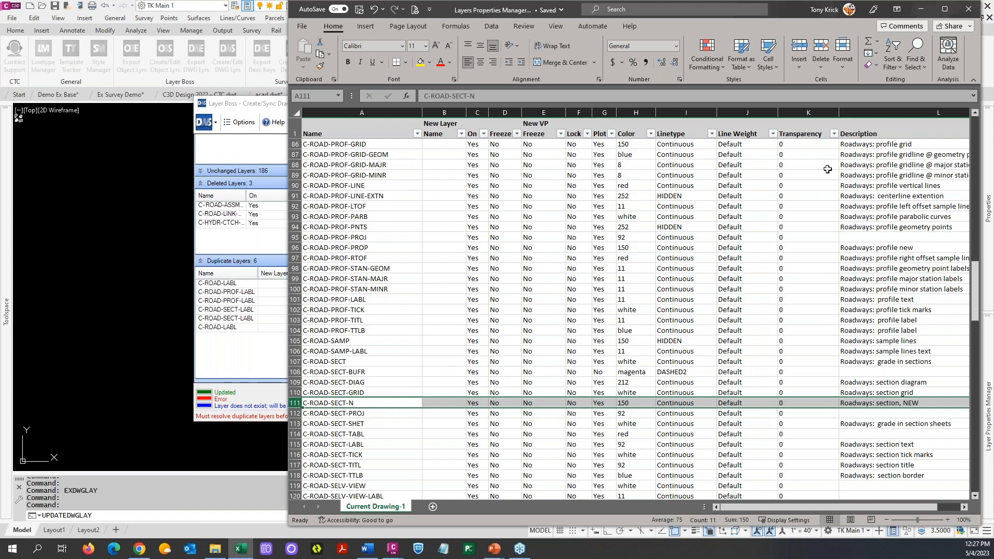
Step: Save and close the layers workbook, and reload the sync report in Layer Boss
left_click(360, 9)
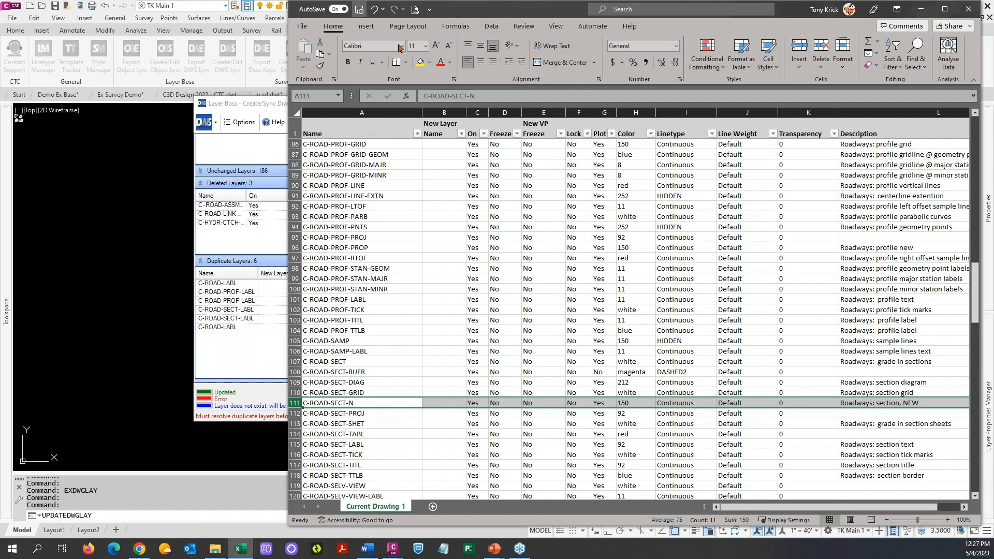
left_click(970, 7)
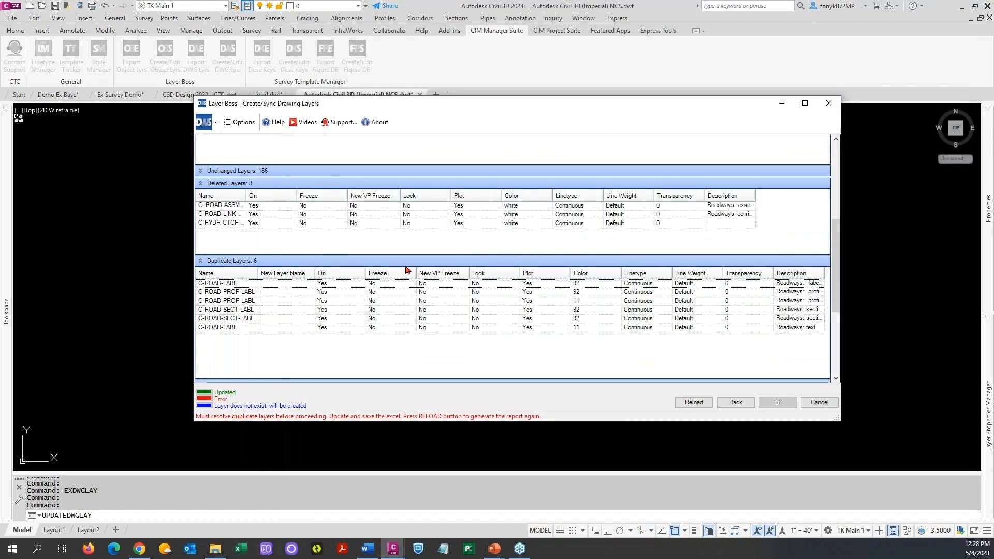
left_click(695, 407)
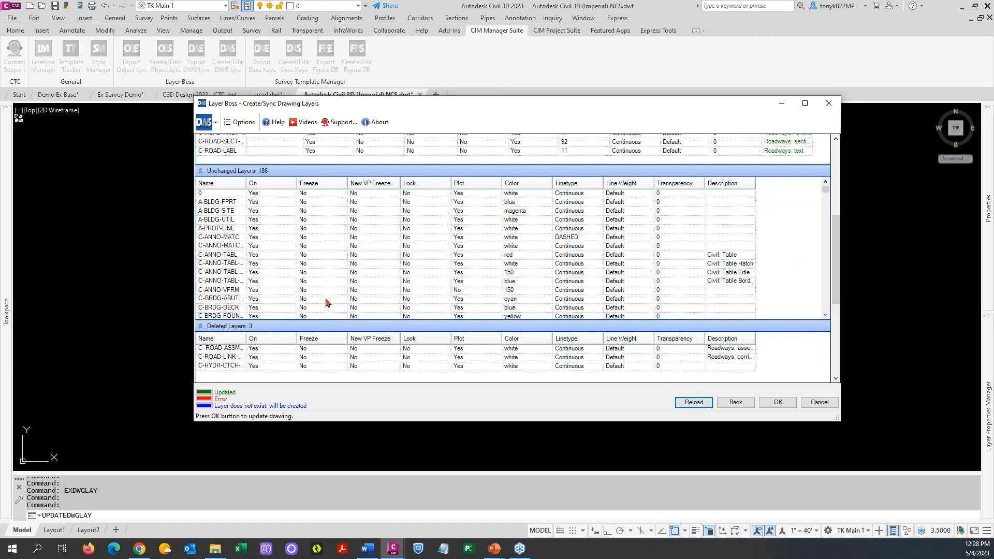
Step: Look through the reloaded report and collapse its Cannot Delete (References), Deleted Layers and Unchanged Layers sections
scroll(325, 303, "down", 2)
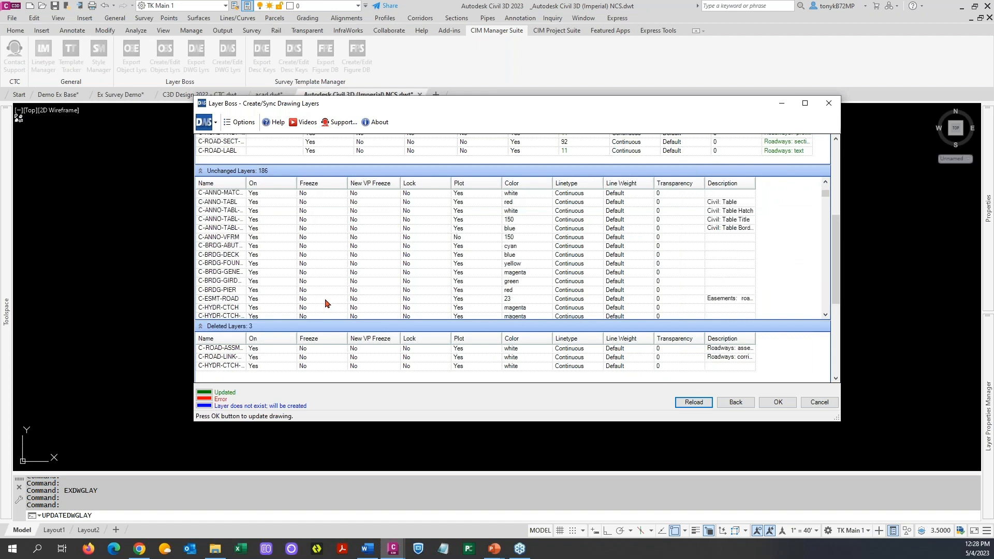
left_click_drag(842, 288, 840, 376)
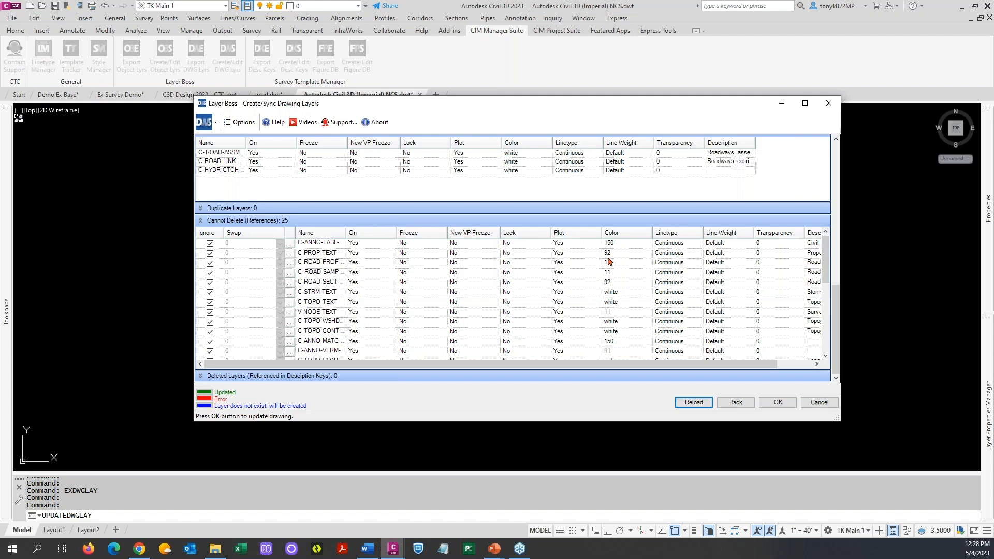
left_click(201, 222)
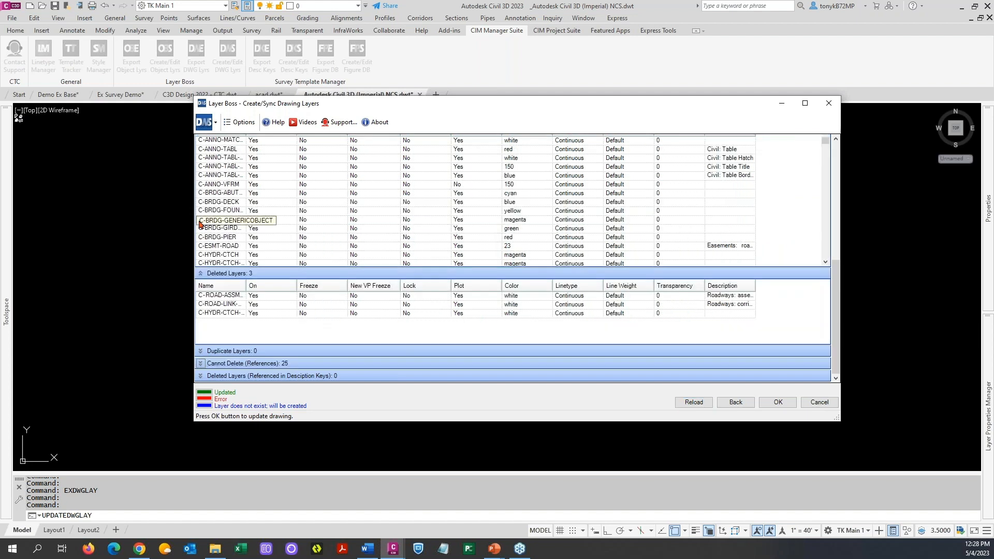
left_click(202, 273)
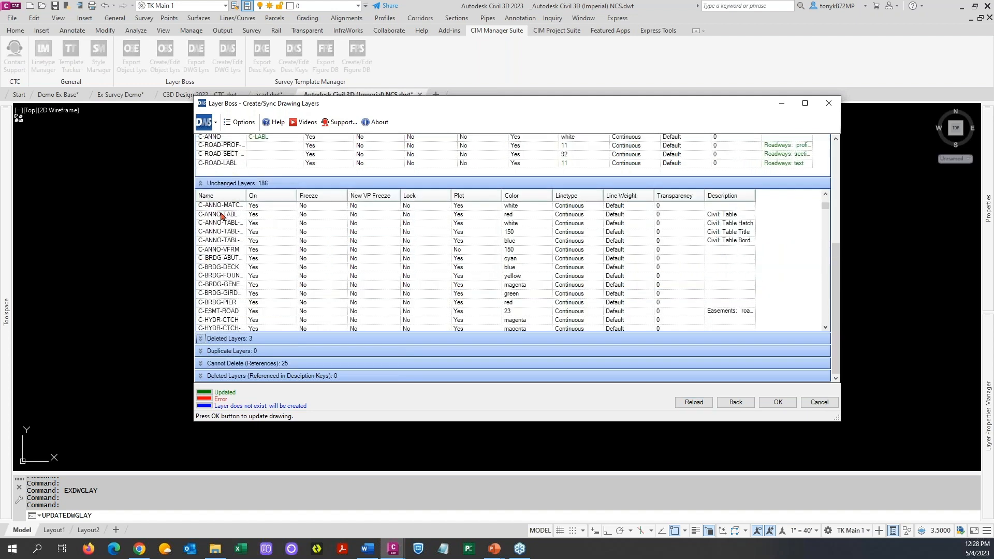
left_click(201, 184)
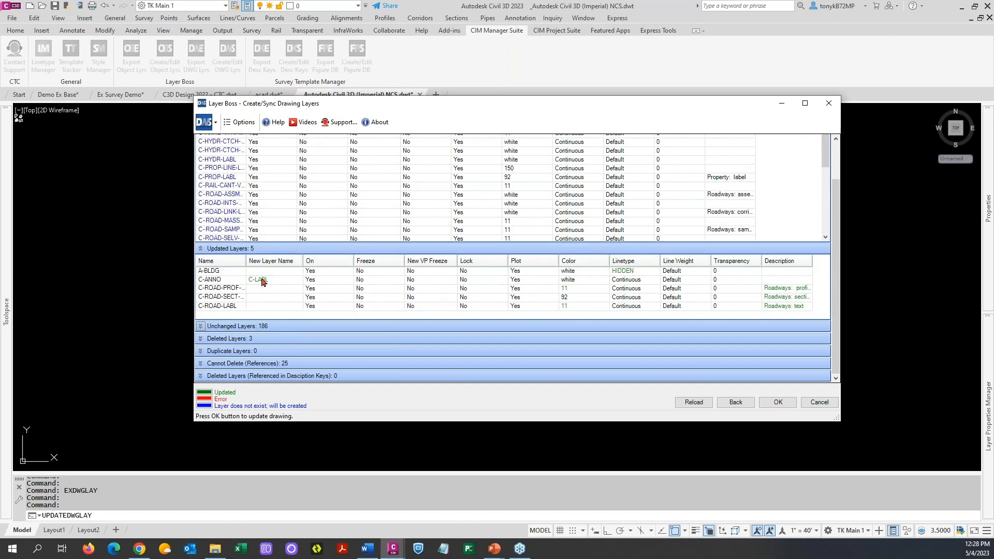
Step: Check the C-ANNO entry's new name under Updated Layers and widen the New Layers list's Name column to fit the full names
key("ctrl")
key("ctrl")
left_click(260, 280)
left_click_drag(835, 198, 835, 156)
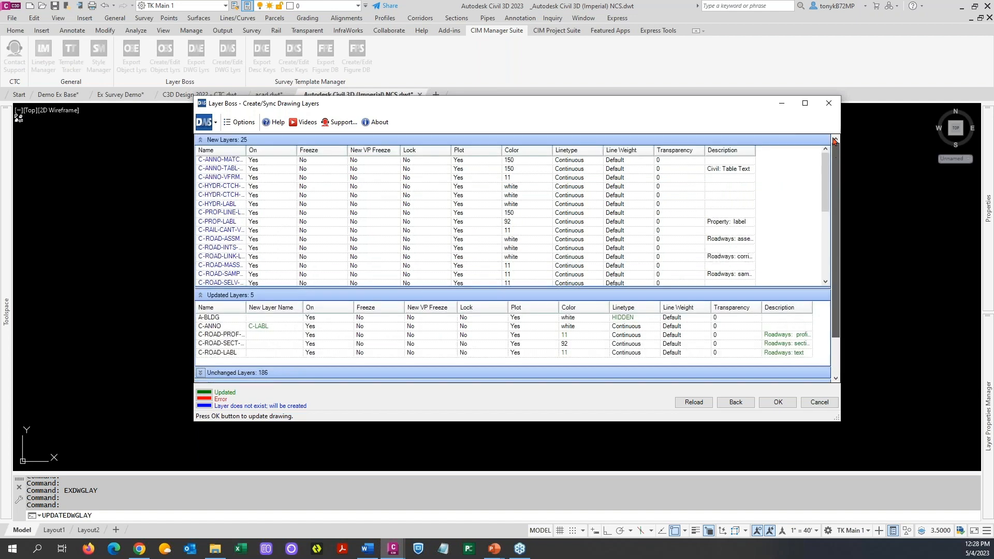
left_click(222, 162)
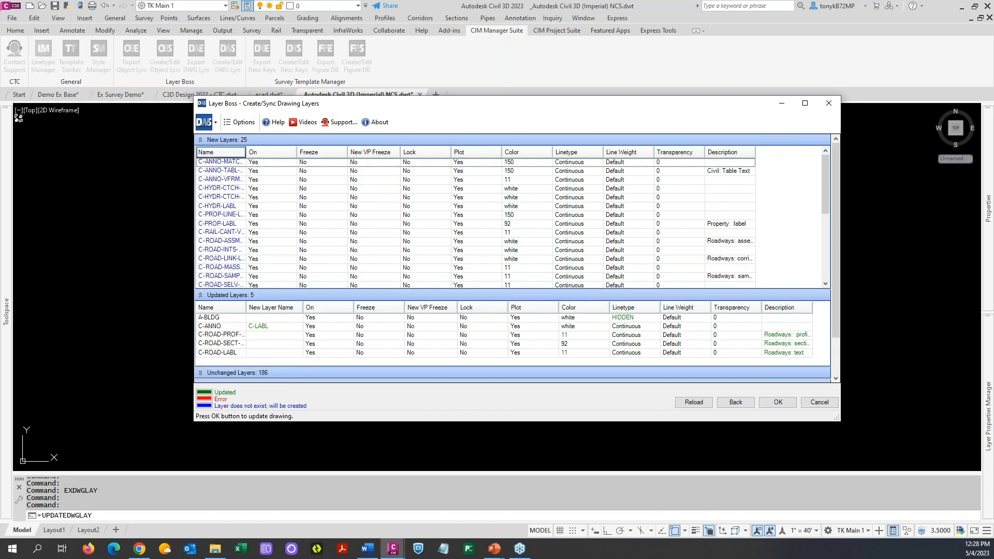
double_click(246, 152)
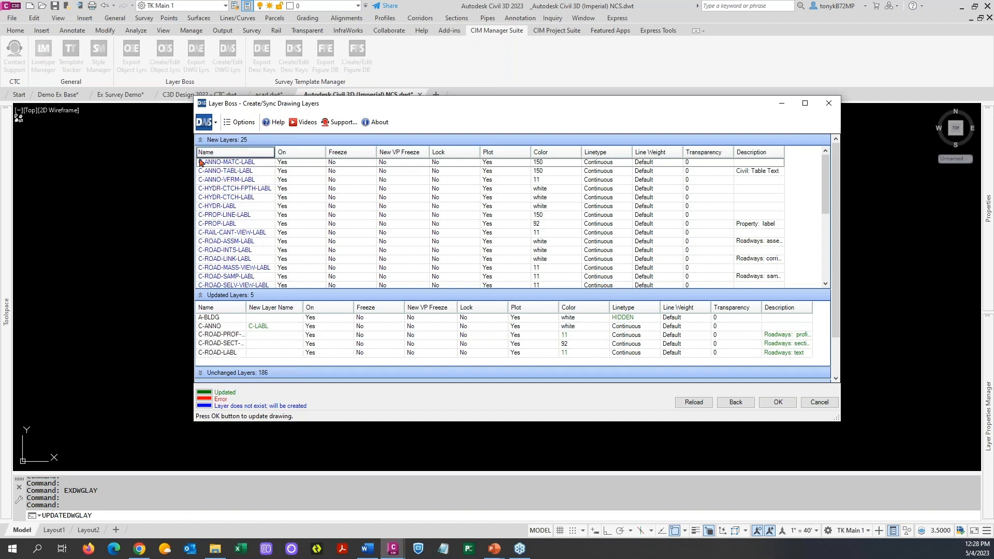
Step: Collapse the Updated Layers section and briefly check the contents of the Unchanged Layers section
left_click(201, 296)
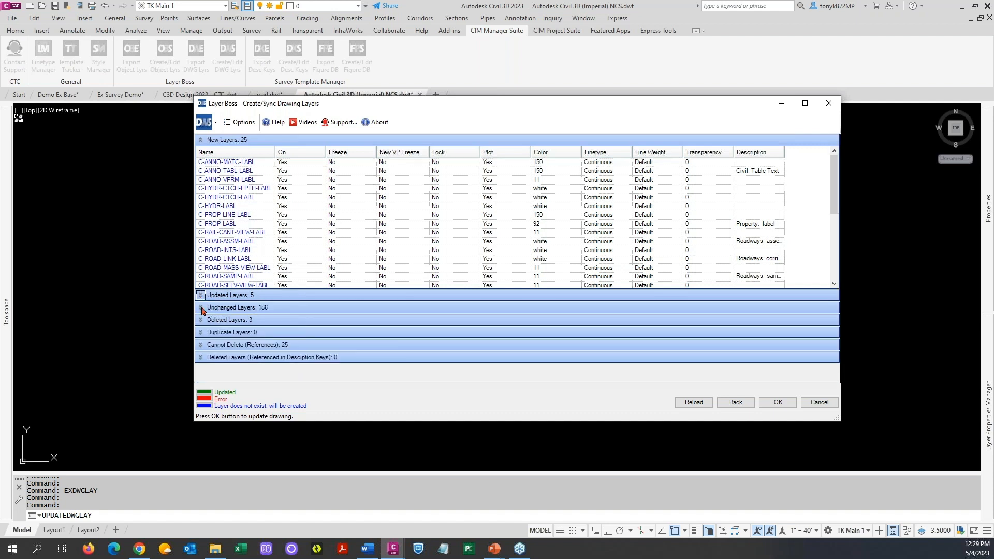
left_click(201, 308)
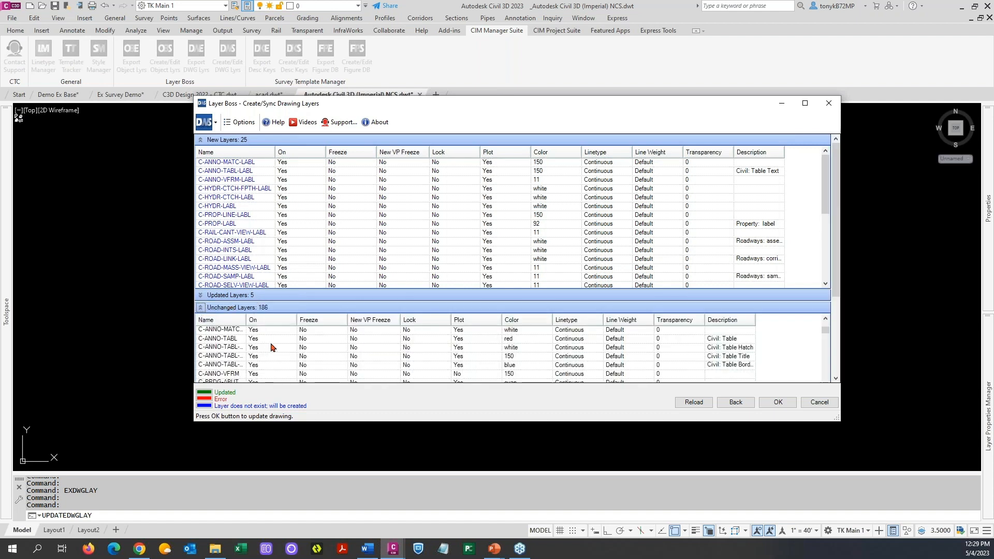
left_click(201, 308)
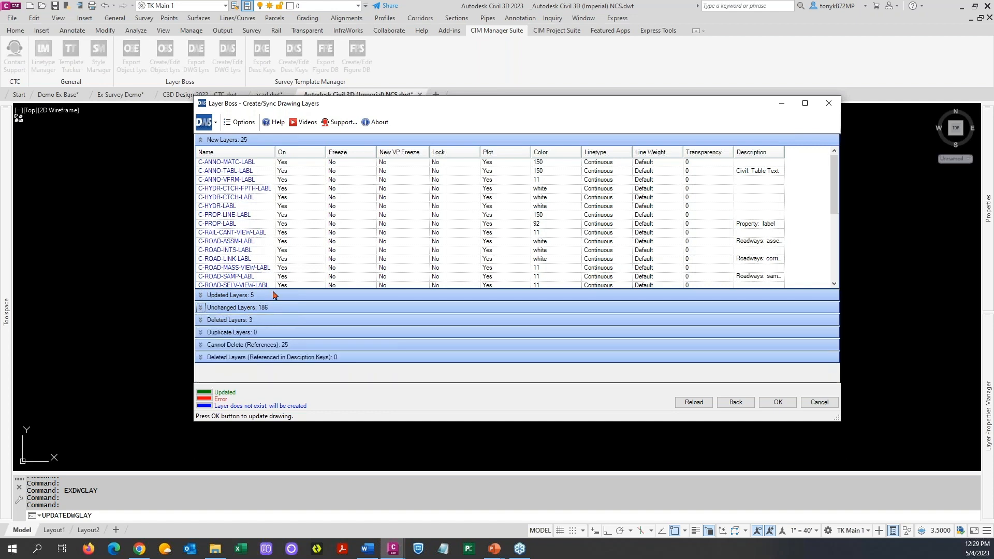
Step: Expand Deleted Layers, widen its Name column, compare its names with the New Layers list, and collapse the section again
left_click(201, 321)
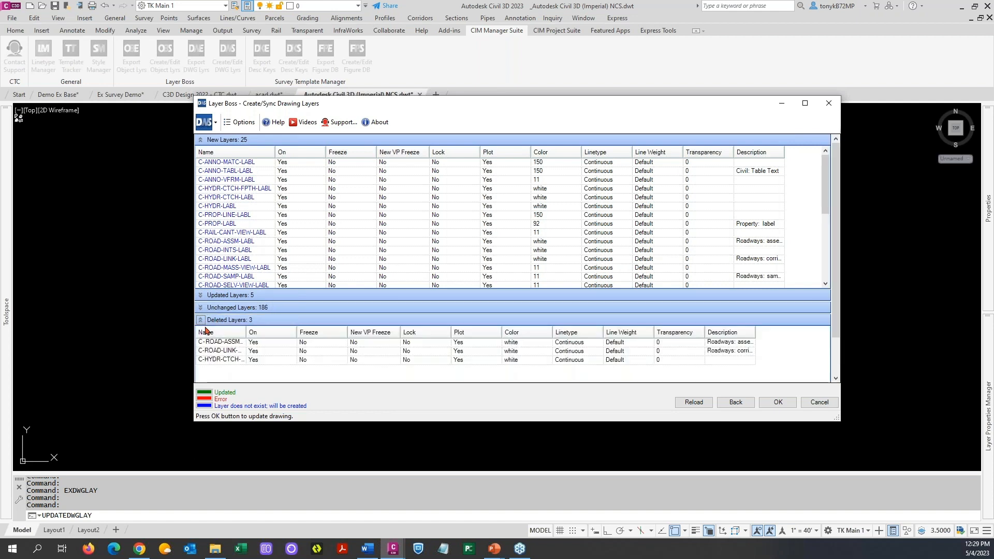
left_click(250, 340)
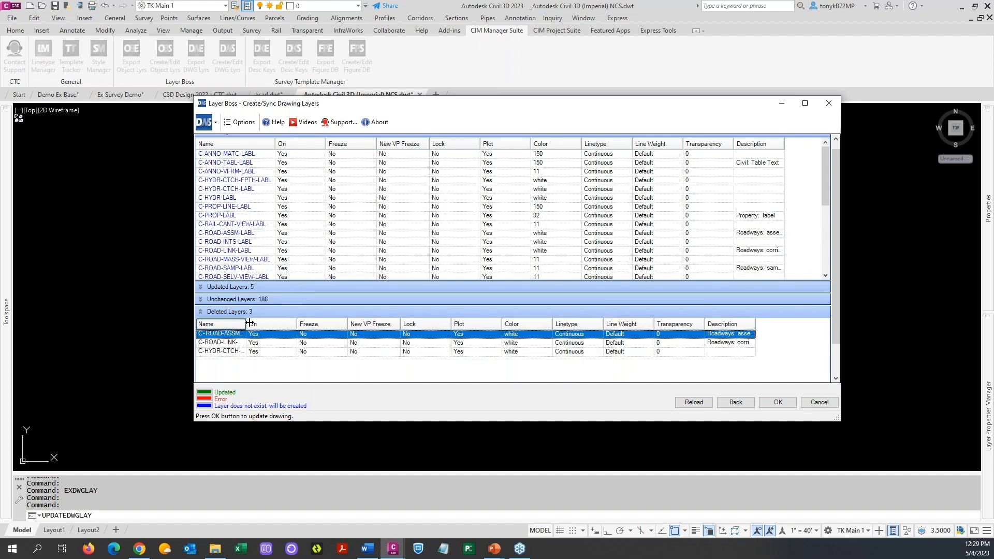
left_click_drag(249, 323, 277, 324)
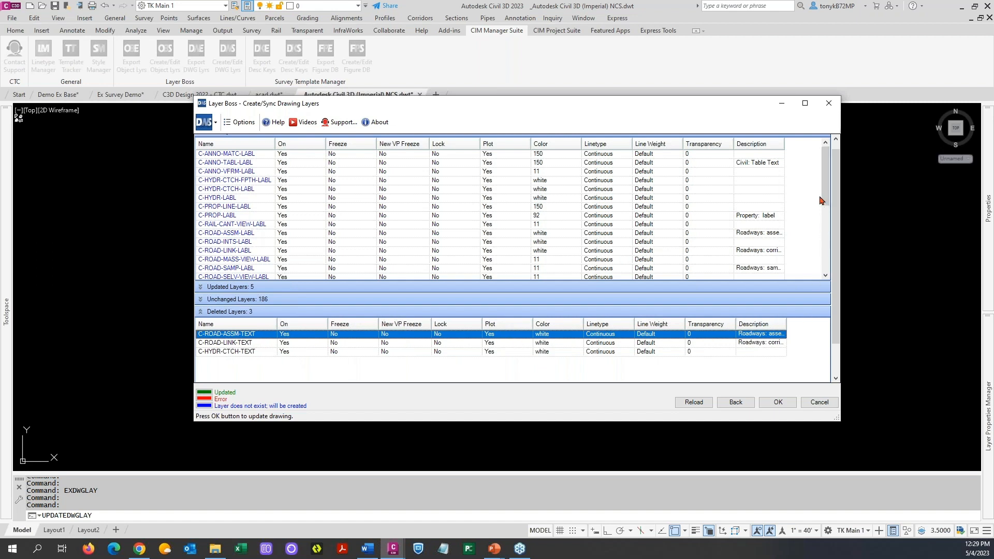
scroll(827, 250, "down", 2)
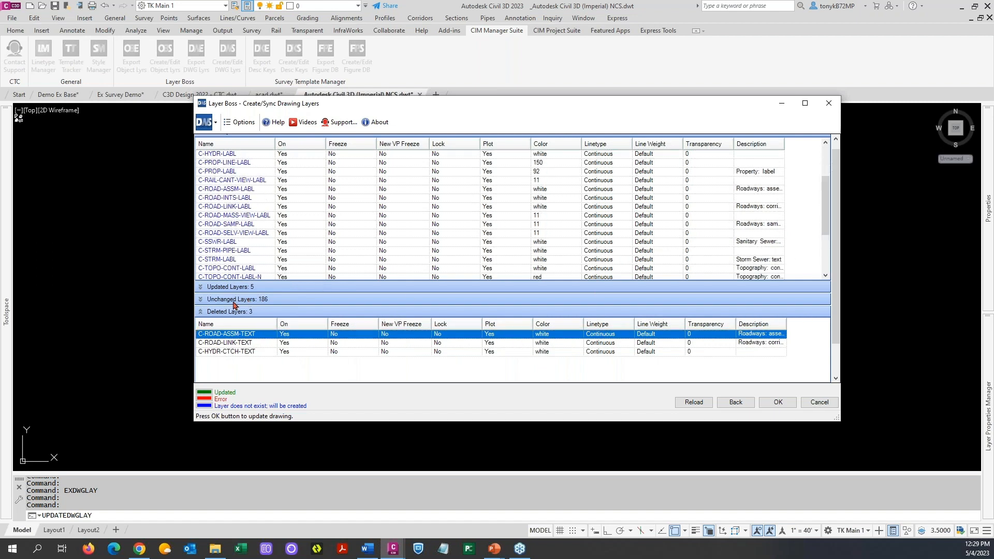
left_click(200, 312)
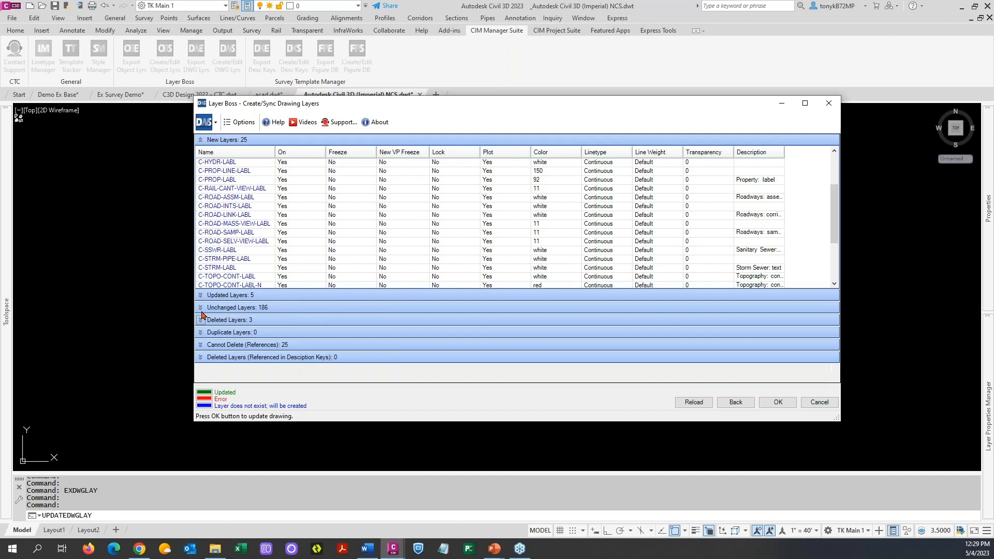
Step: Expand the Cannot Delete (References) section and widen its Name column to fit the full layer names
left_click(201, 345)
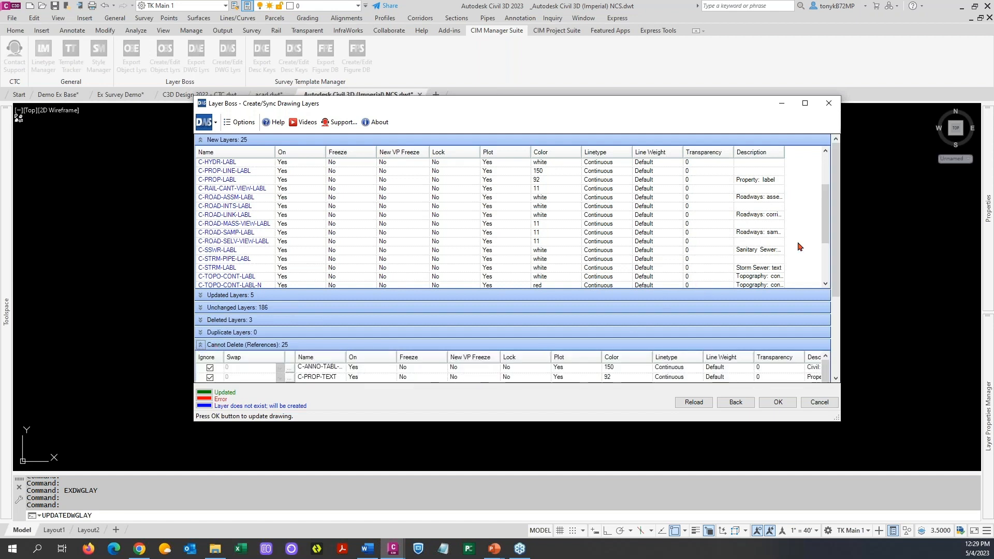
left_click_drag(835, 290, 835, 372)
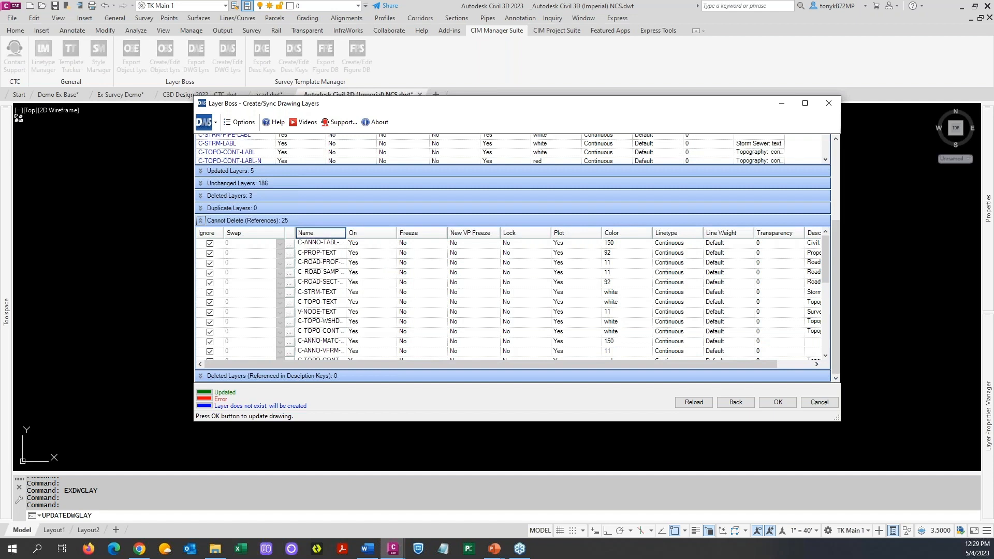
left_click_drag(346, 232, 365, 233)
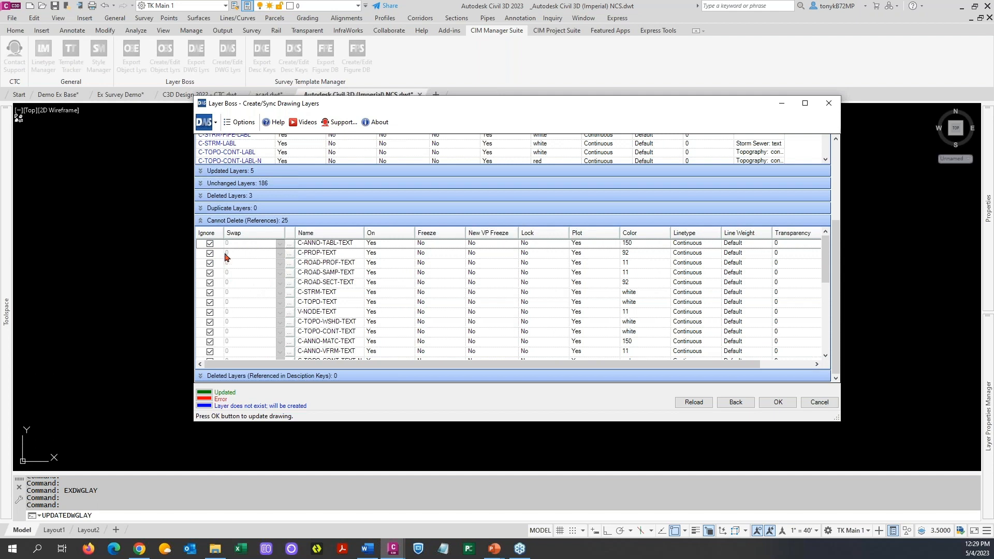
Step: Stop ignoring C-PROP-TEXT in the Cannot Delete (References) list and display the layer's references in Template Tracker
left_click(210, 256)
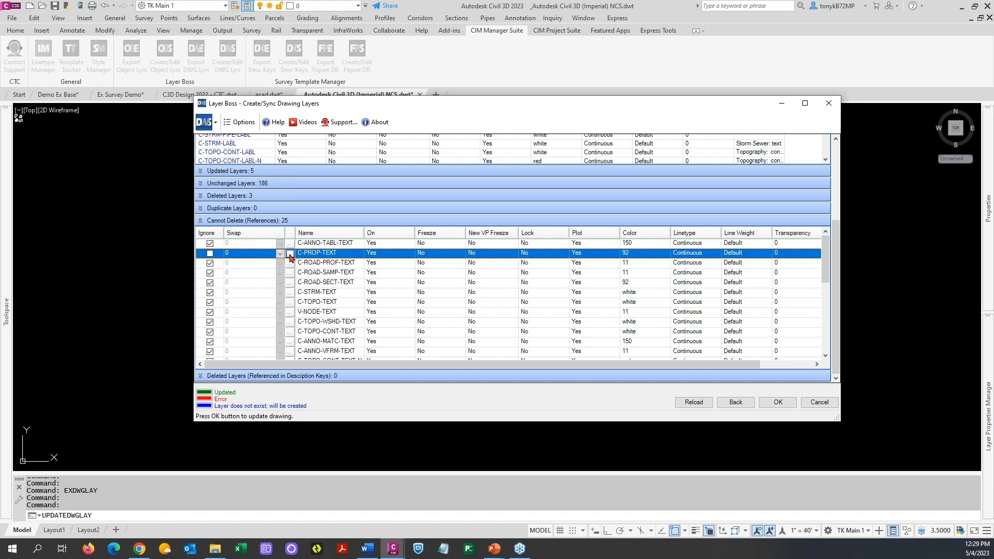
left_click(290, 254)
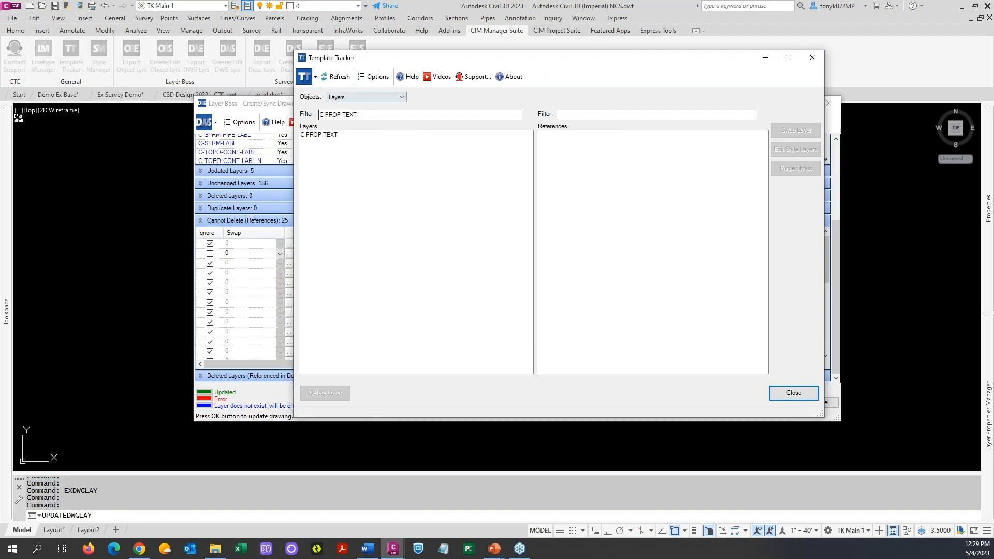
left_click(318, 137)
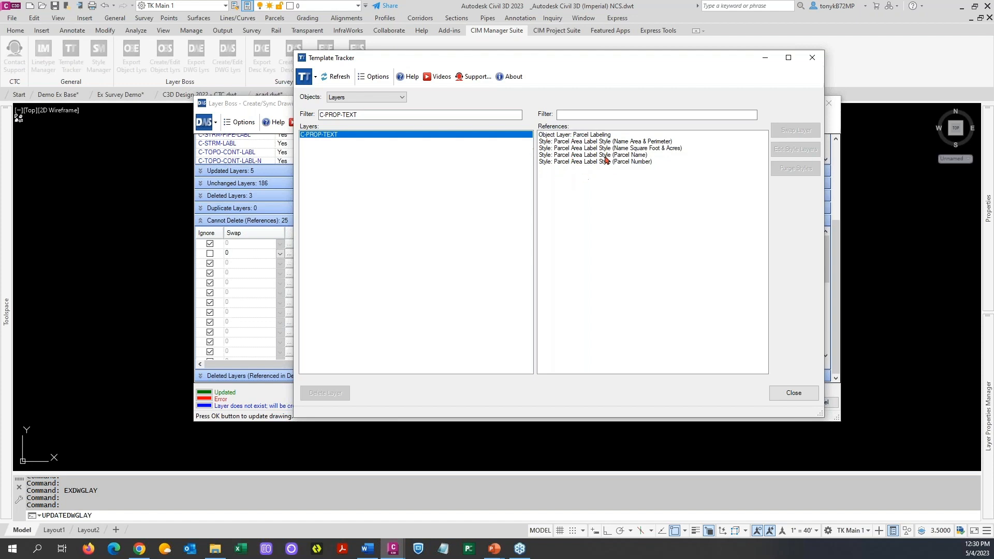
Step: Swap the layer of all listed C-PROP-TEXT references, the Parcel Labeling object layer and four Parcel Area label styles, to C-PROP-LOTS
left_click(564, 135)
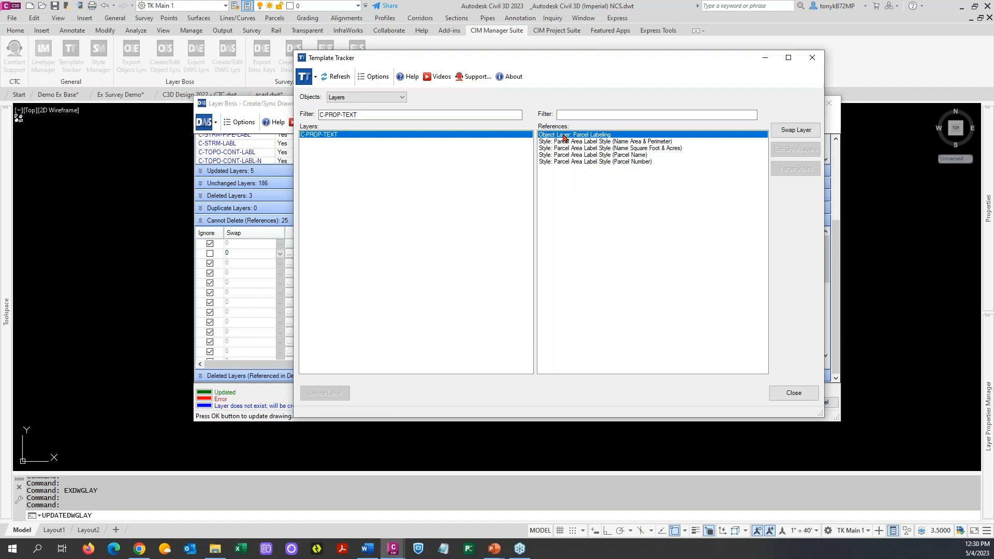
left_click(564, 162, "ctrl")
left_click(563, 141, "ctrl")
left_click(564, 148, "ctrl")
left_click(565, 155, "ctrl")
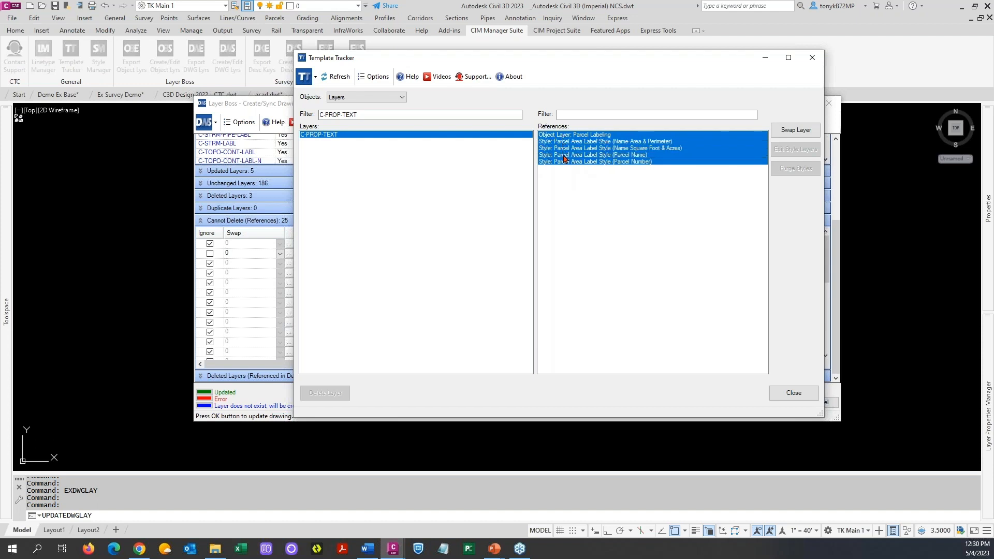
left_click(789, 135)
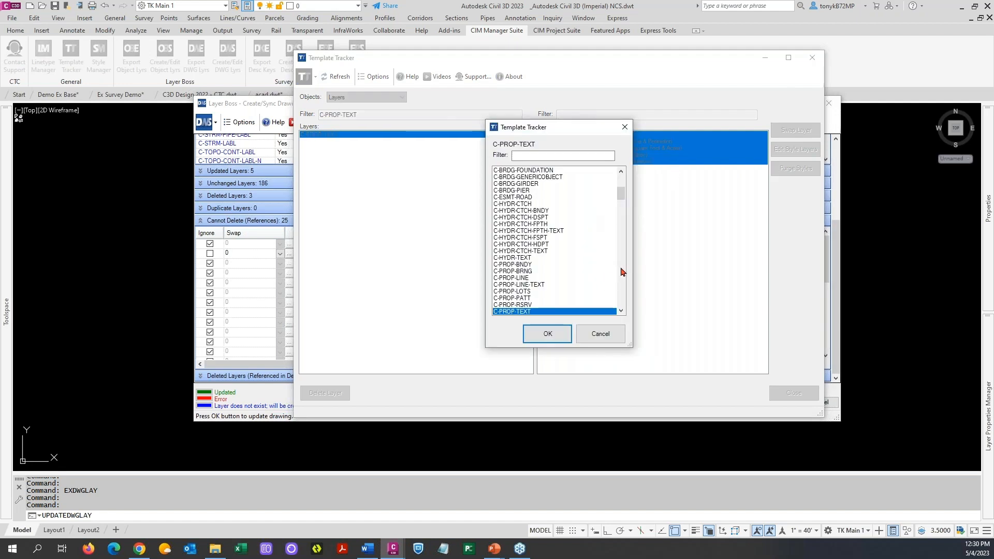
left_click(623, 286)
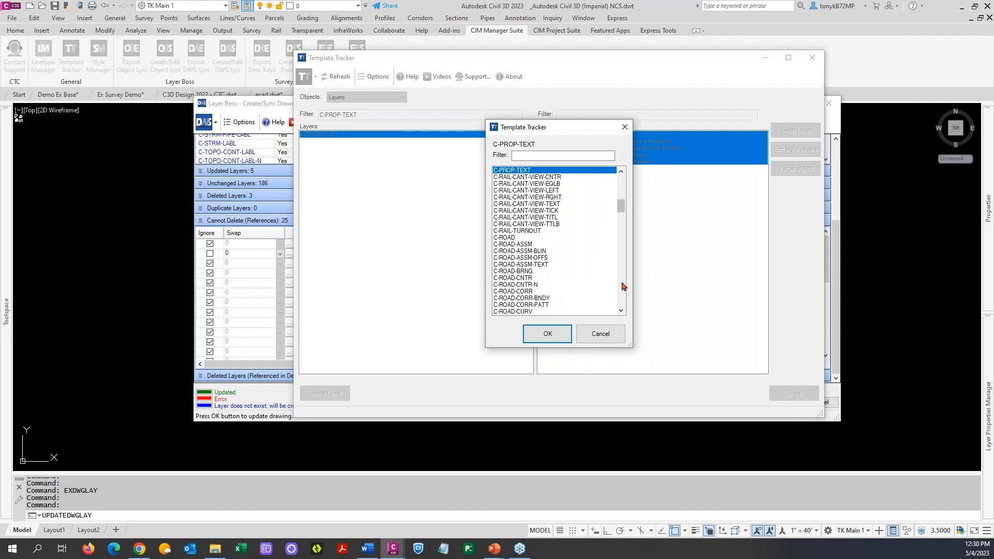
left_click(621, 185)
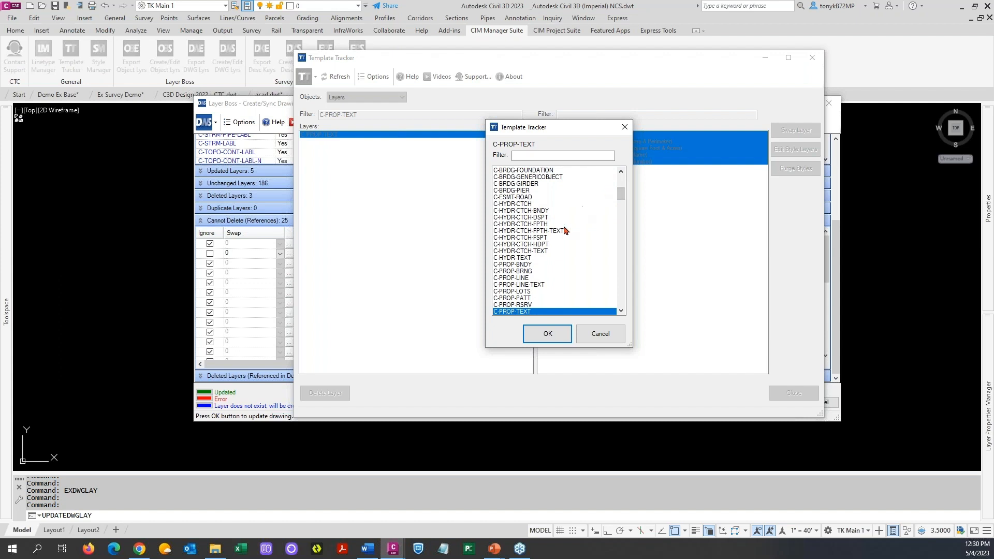
left_click(621, 311)
left_click(620, 312)
left_click(621, 311)
left_click(621, 311)
left_click(621, 312)
left_click(621, 311)
left_click(621, 311)
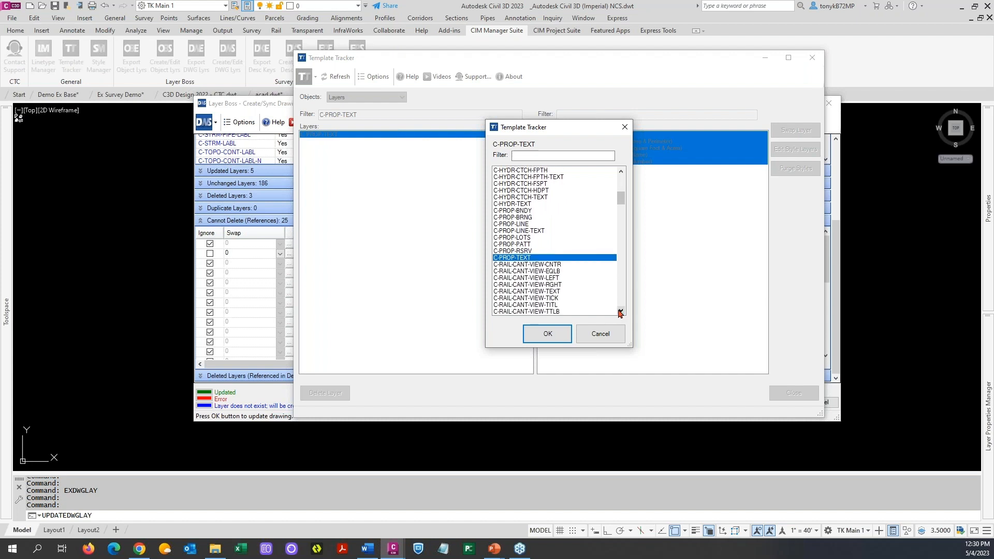
left_click(520, 238)
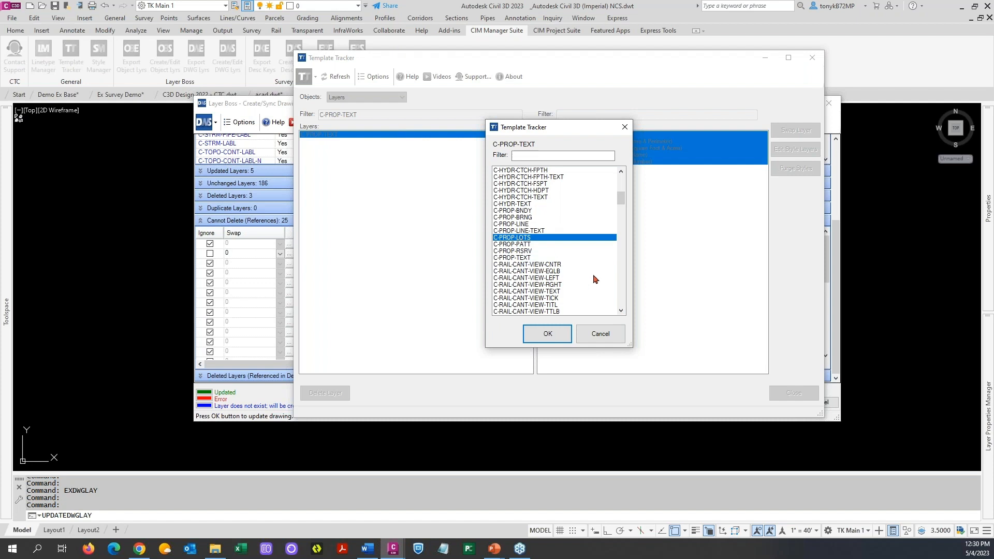
left_click(544, 335)
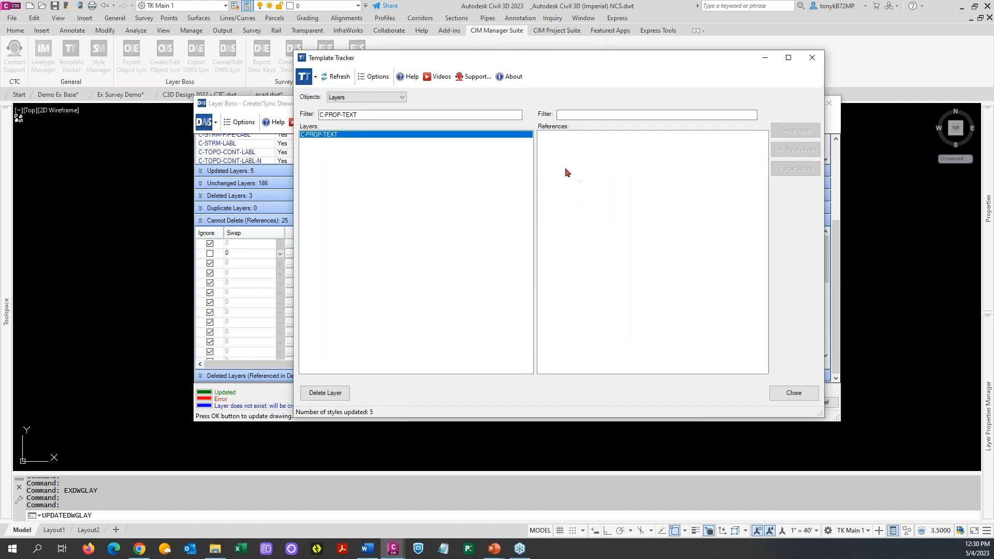
Step: Delete the C-PROP-TEXT layer in Template Tracker, return to the sync report, and apply the layer updates to the drawing
left_click(334, 394)
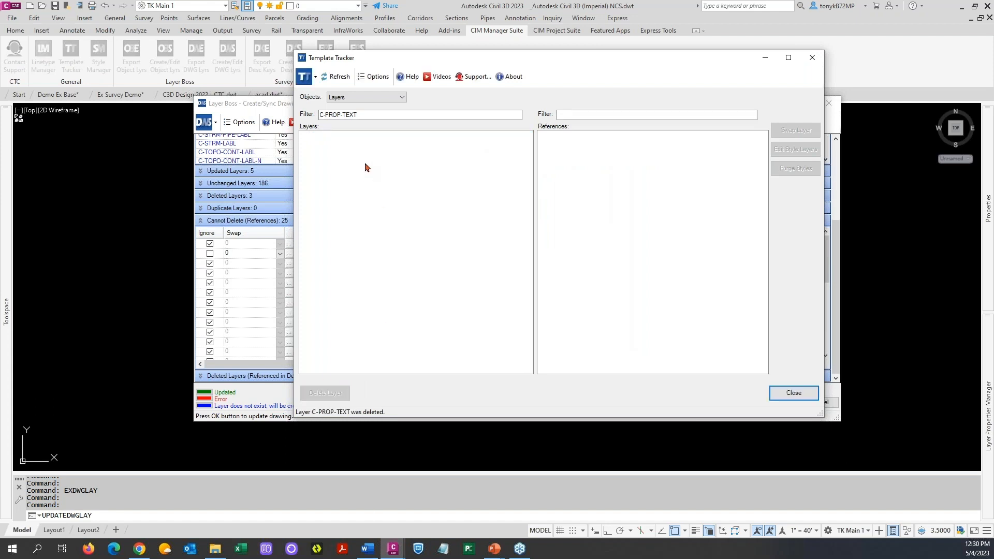
left_click(793, 393)
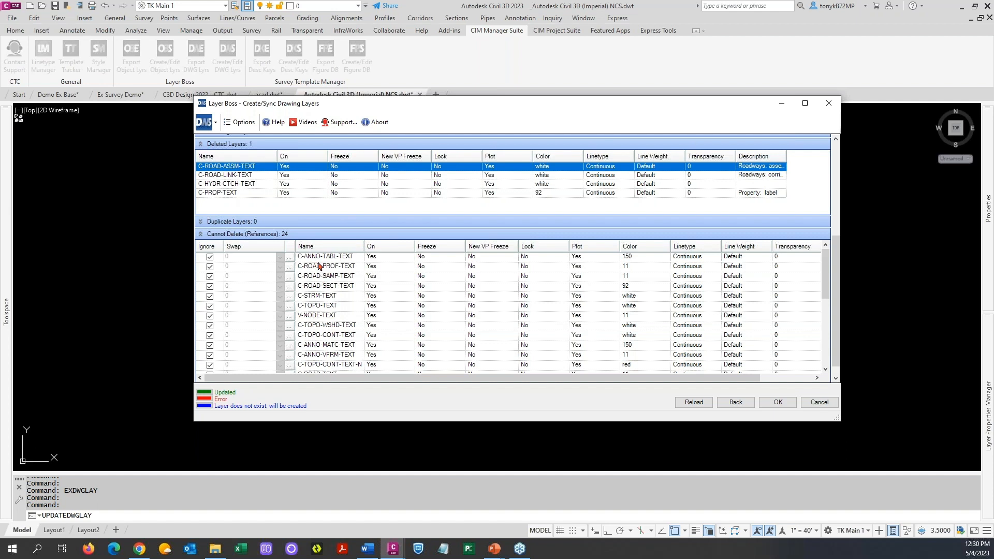
left_click(778, 403)
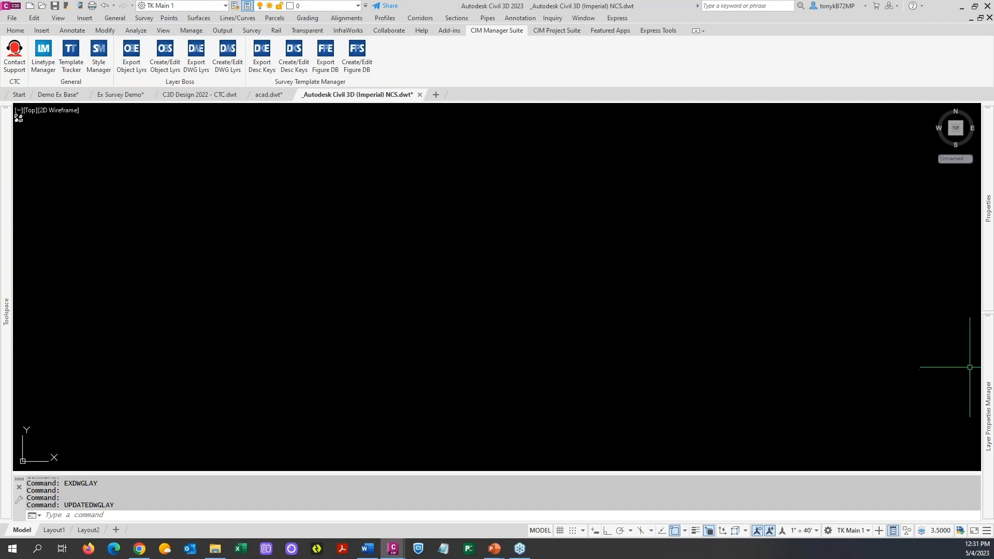
Step: Look through the template's full layer list in the Layer Properties Manager to check the synced LABL and TEXT layers
mouse_move(989, 362)
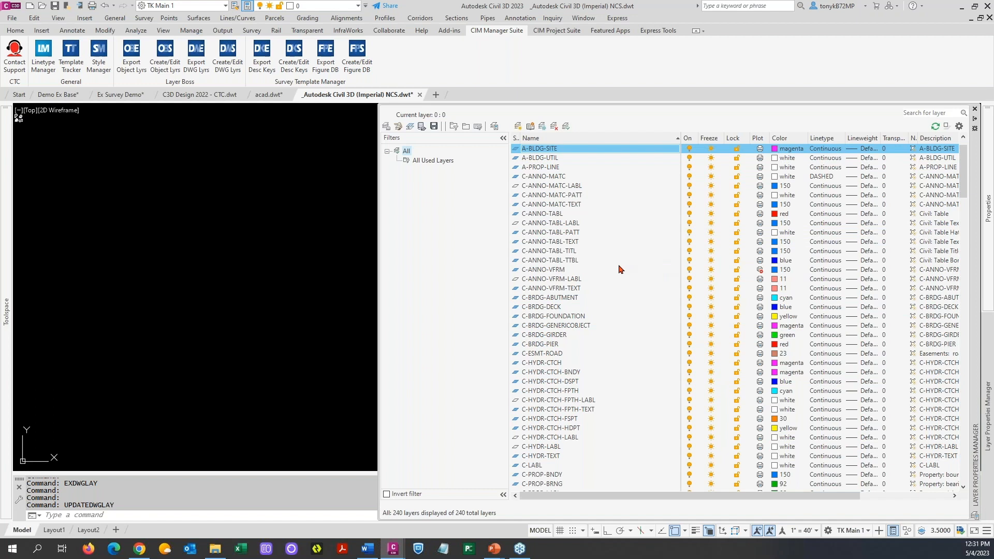
scroll(620, 268, "down", 6)
scroll(620, 269, "down", 4)
scroll(620, 268, "up", 11)
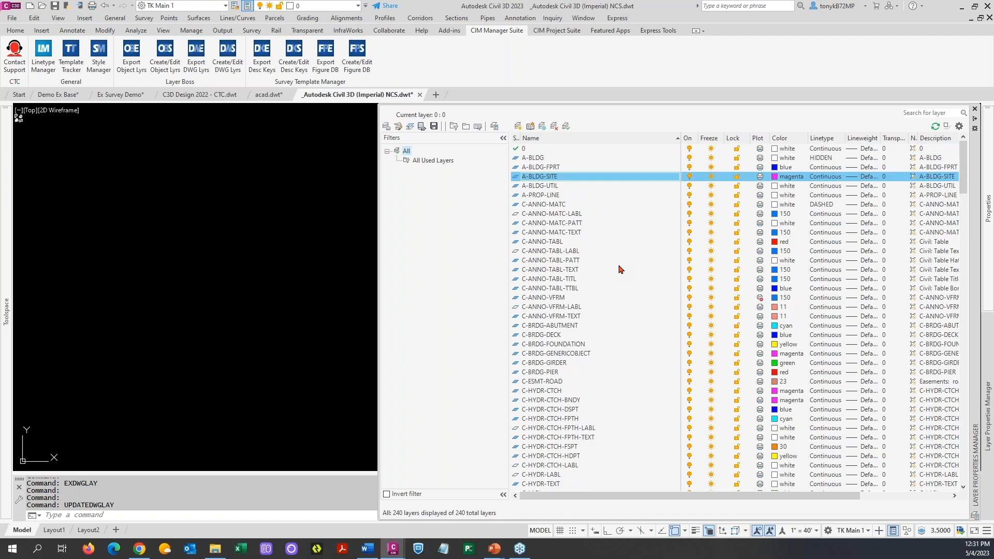
scroll(610, 267, "down", 20)
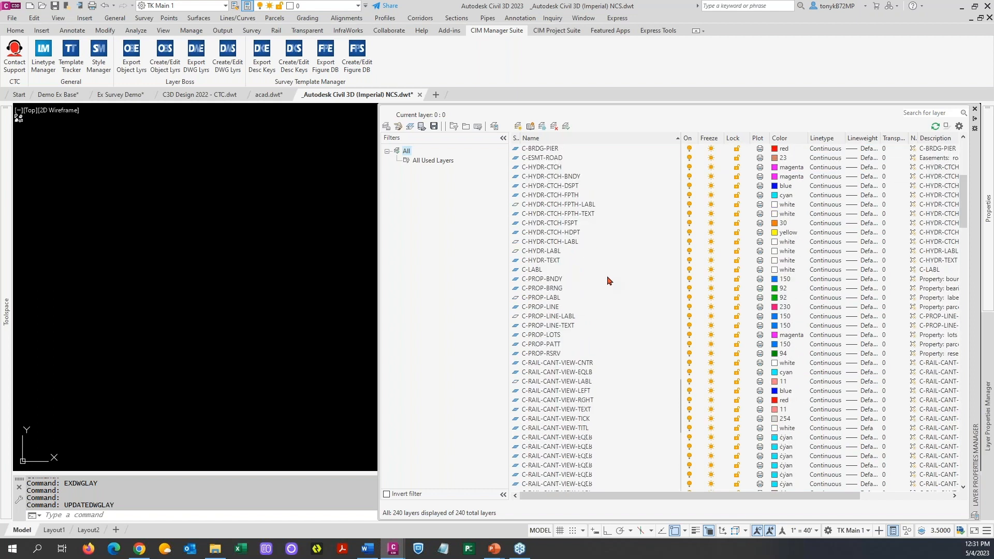
scroll(609, 281, "down", 20)
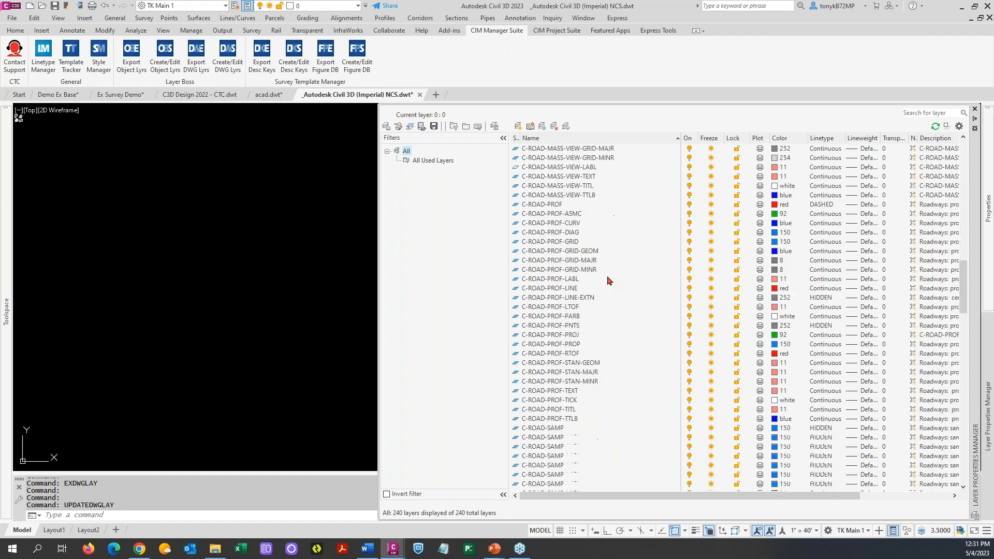
scroll(609, 281, "down", 6)
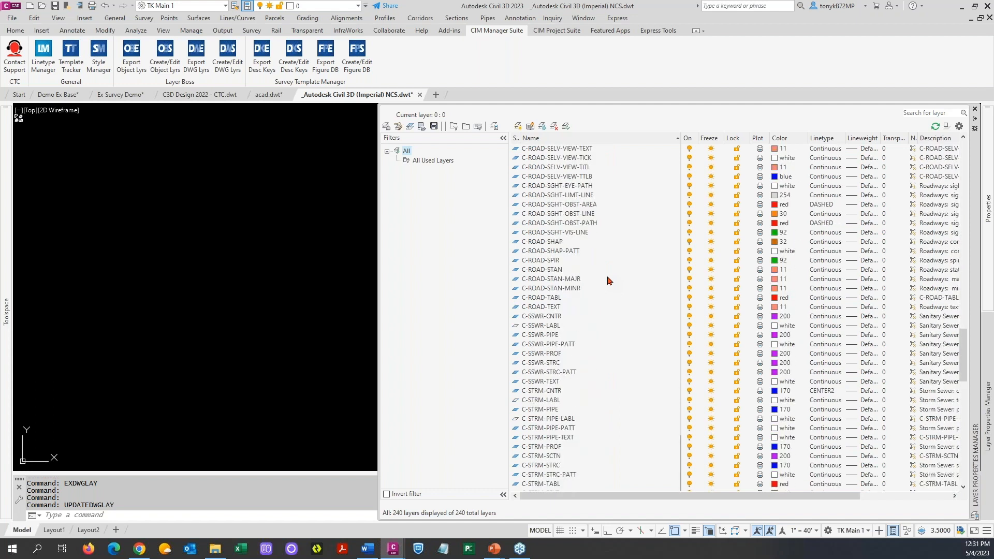
scroll(578, 317, "down", 4)
scroll(577, 316, "down", 4)
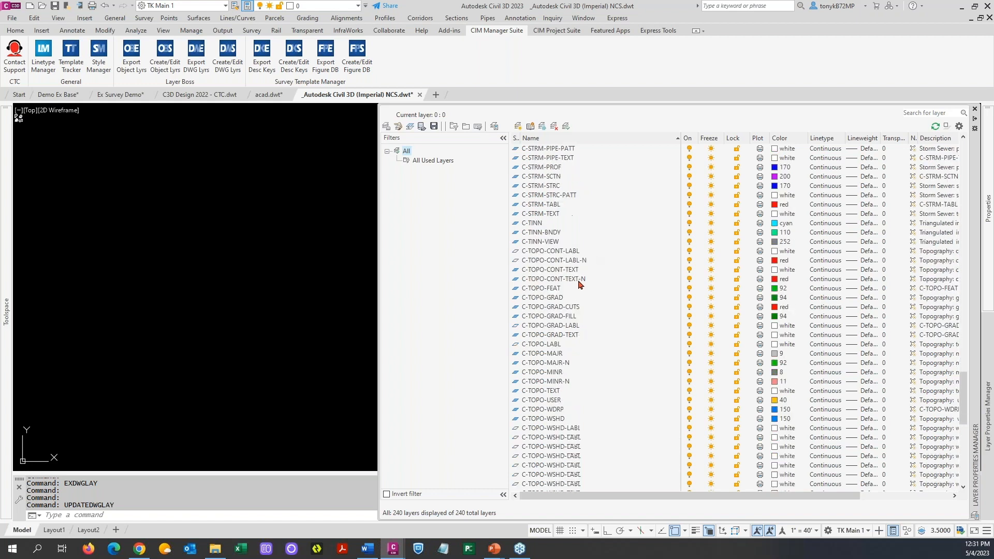
scroll(580, 284, "up", 6)
scroll(580, 284, "up", 6)
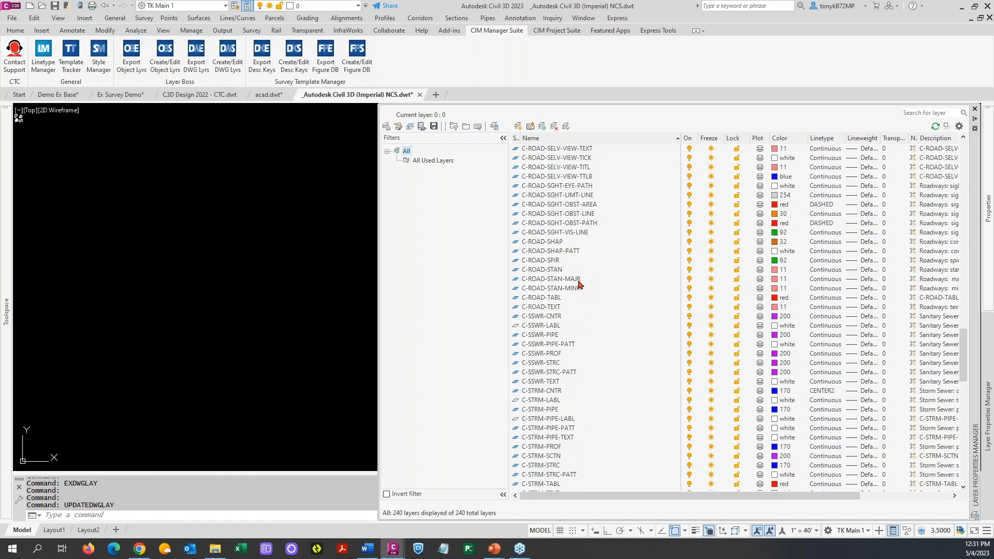
scroll(580, 285, "up", 8)
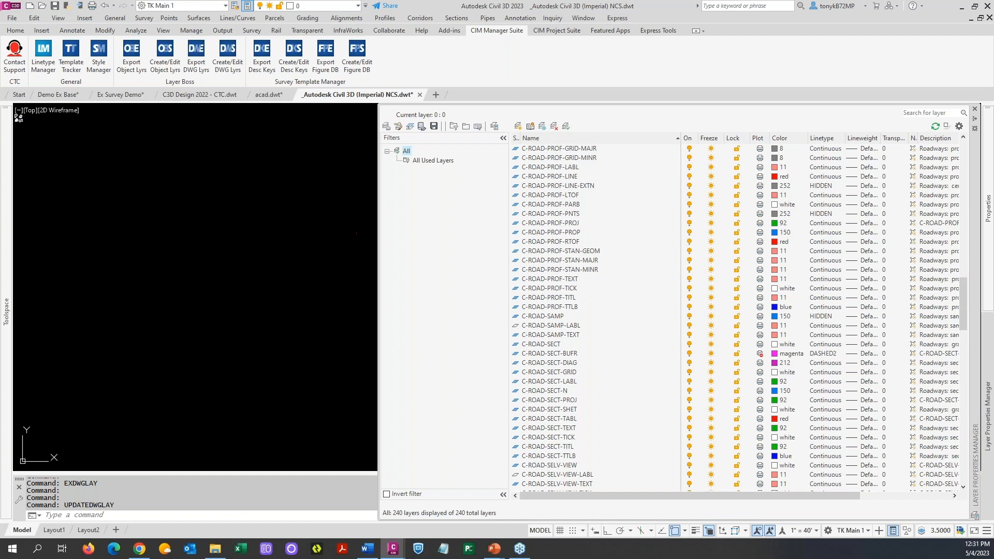
key("Escape")
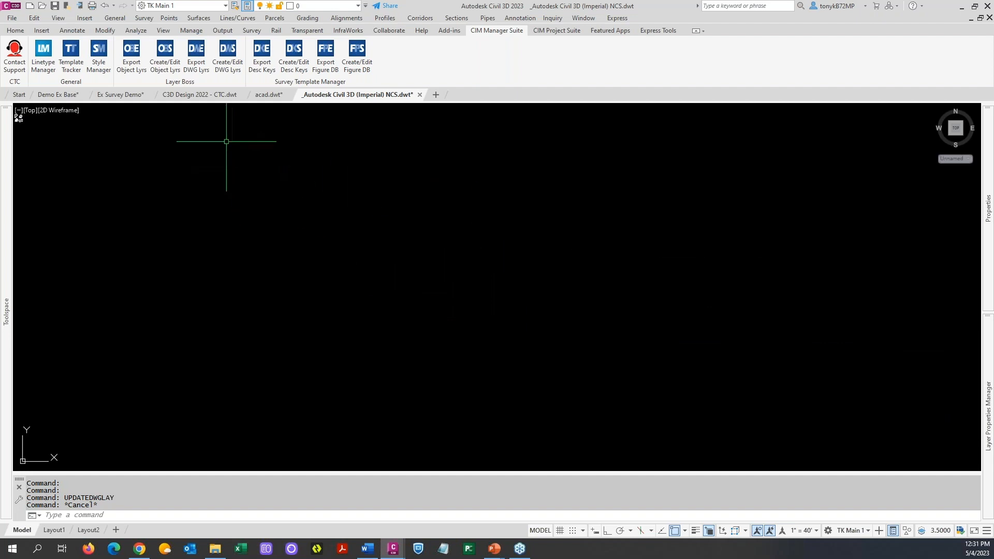
Step: Switch to the Demo Ex Base drawing and load New Survey Layers.xlsx from the Excel folder into Layer Boss Create/Sync Drawing Layers
left_click(55, 98)
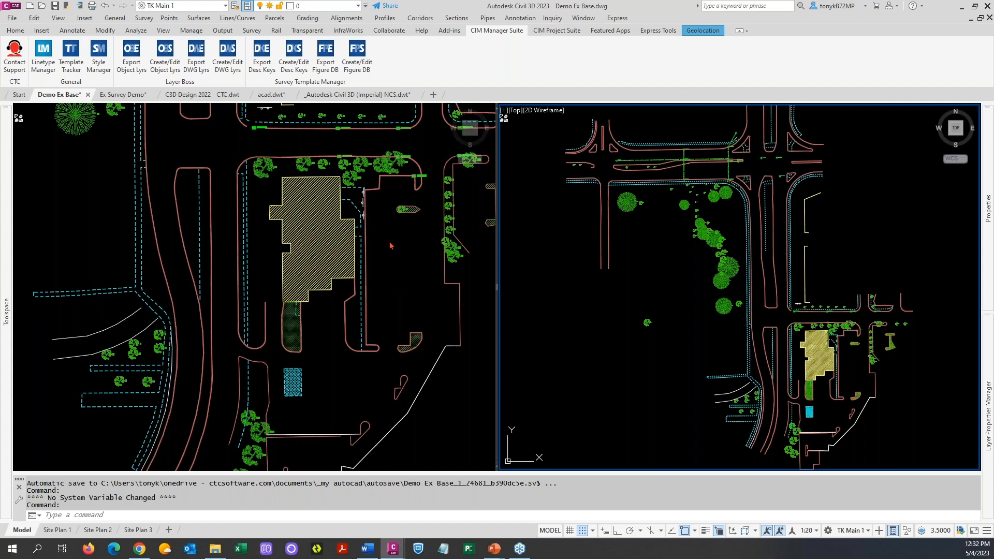
left_click(226, 72)
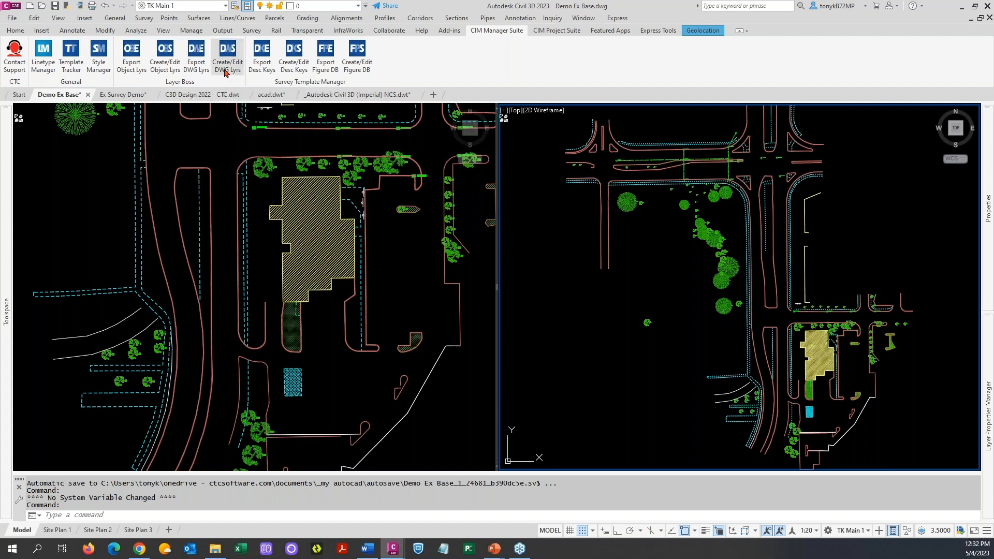
left_click(812, 142)
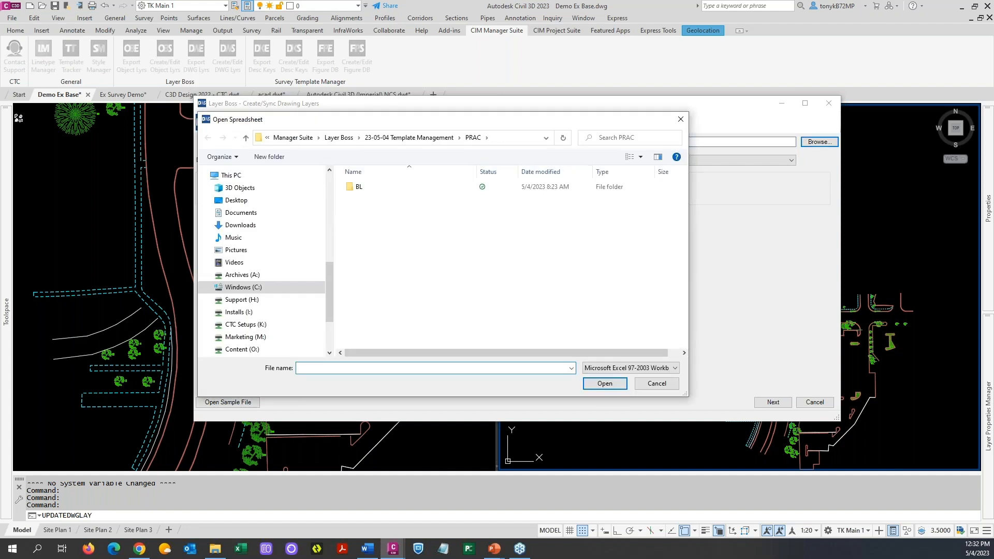
left_click(394, 144)
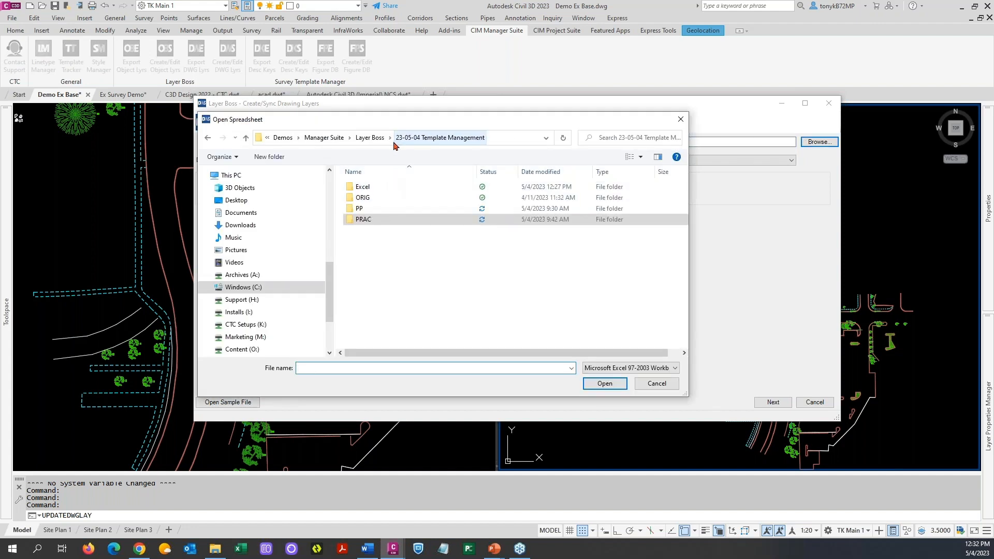
double_click(383, 187)
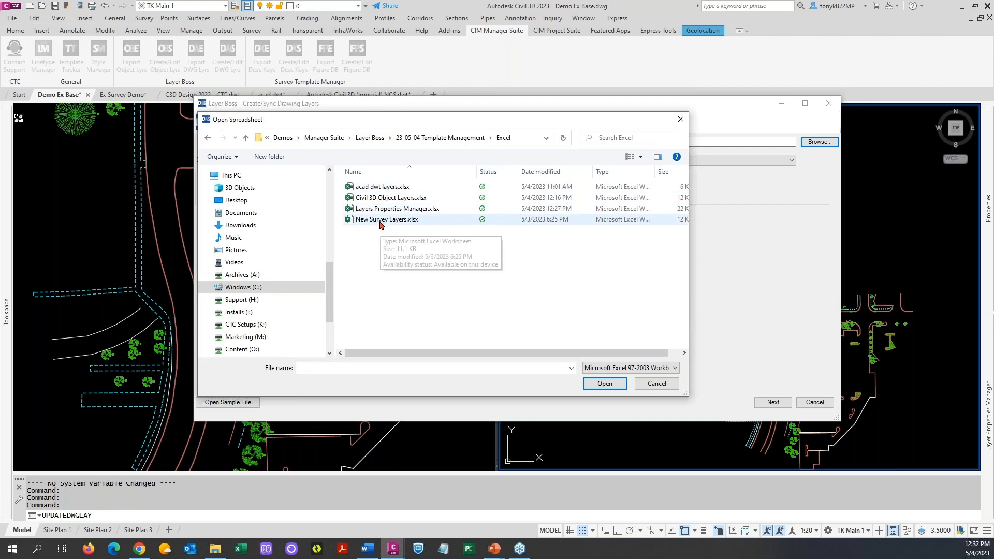
double_click(379, 221)
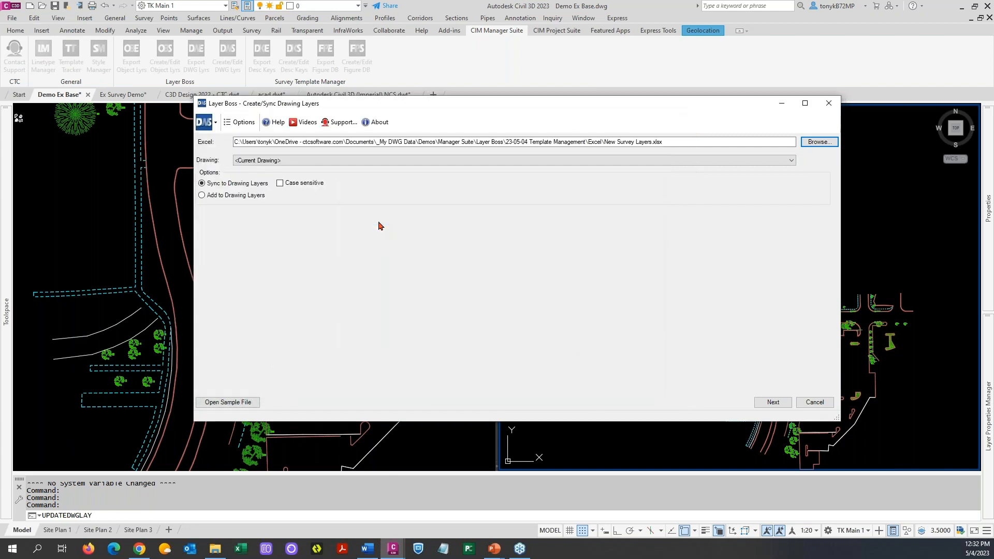
Step: Set the import to Add to Drawing Layers, generate the report, and review the Updated Layers entries through to their descriptions
left_click(202, 196)
left_click(769, 406)
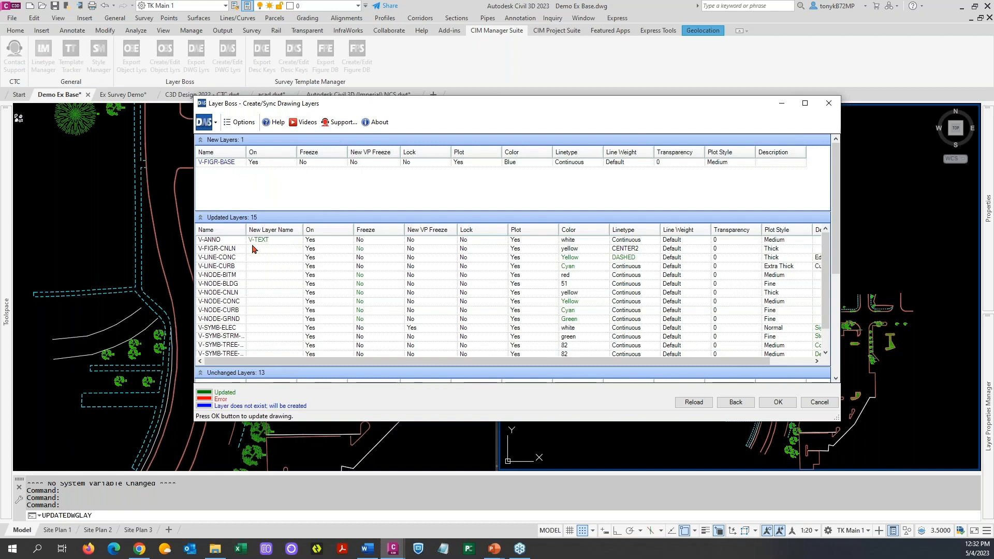
scroll(267, 256, "down", 1)
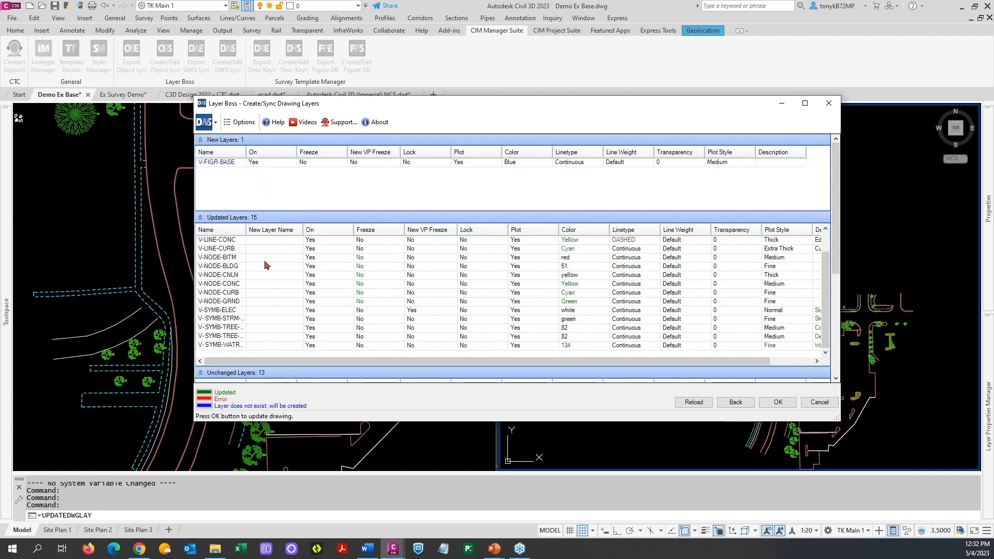
left_click_drag(474, 362, 563, 374)
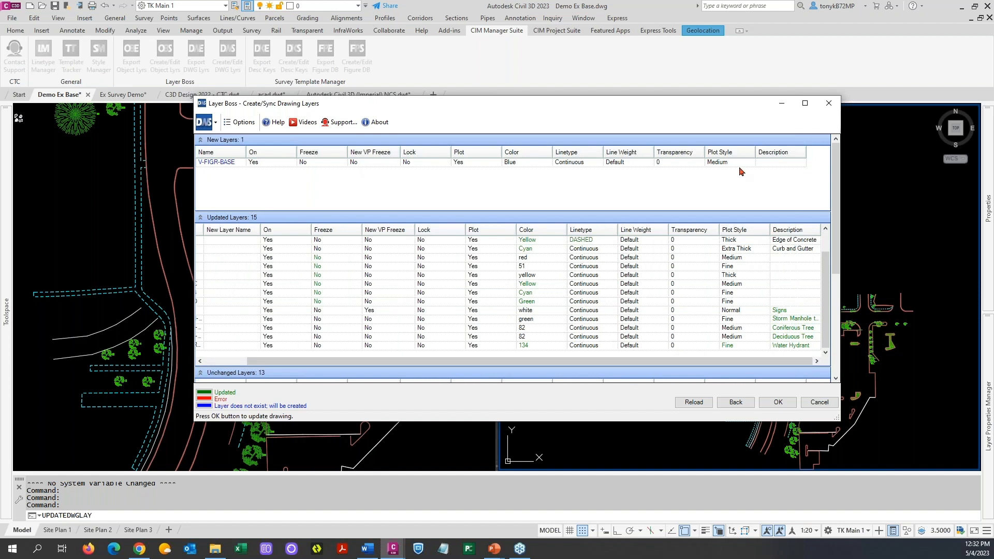
Step: Apply the reviewed layer additions to the Demo Ex Base drawing and switch to the Ex Survey Demo drawing
mouse_move(654, 105)
left_mouse_down()
mouse_move(760, 123)
mouse_move(783, 111)
mouse_move(993, 165)
left_mouse_up()
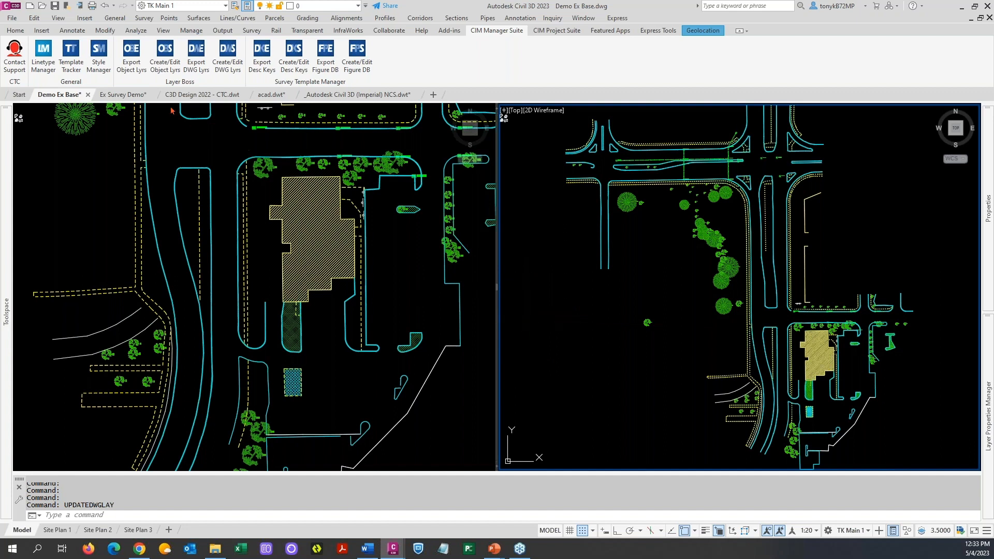
left_click(131, 98)
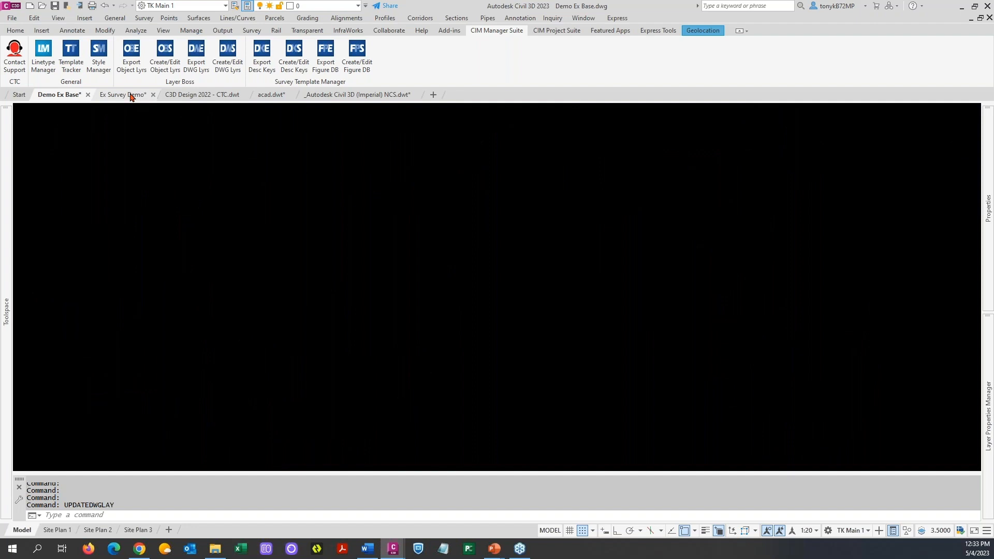
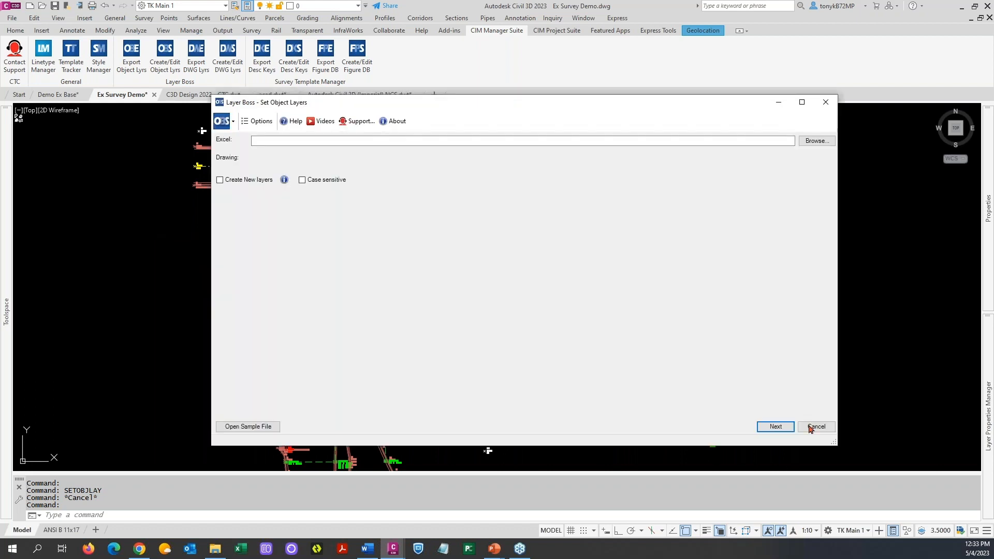
left_click(811, 426)
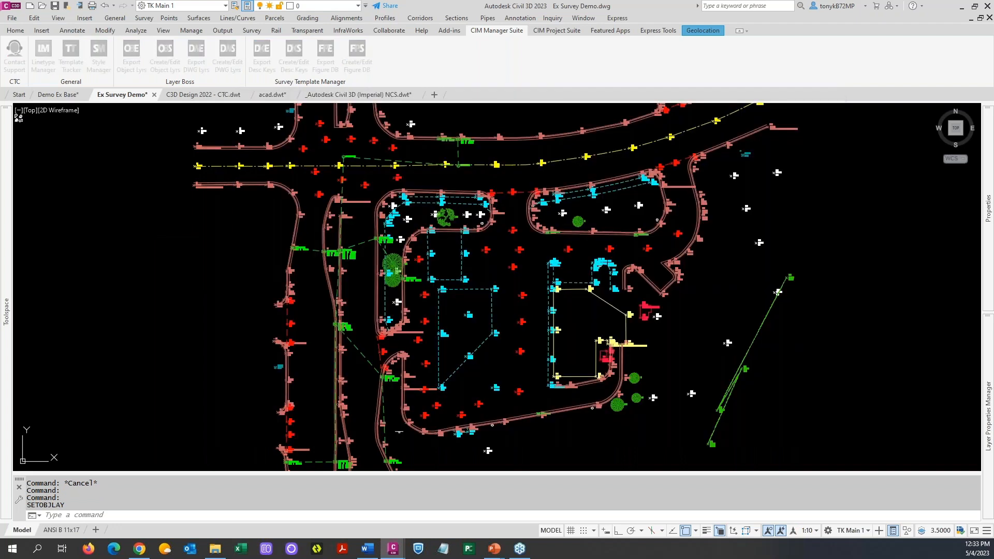
left_click(809, 421)
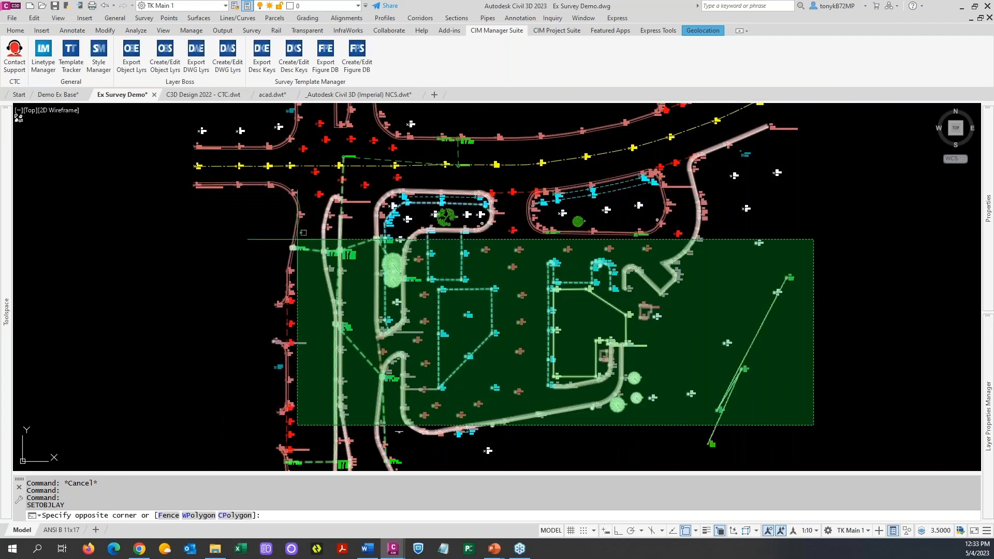
key("Escape")
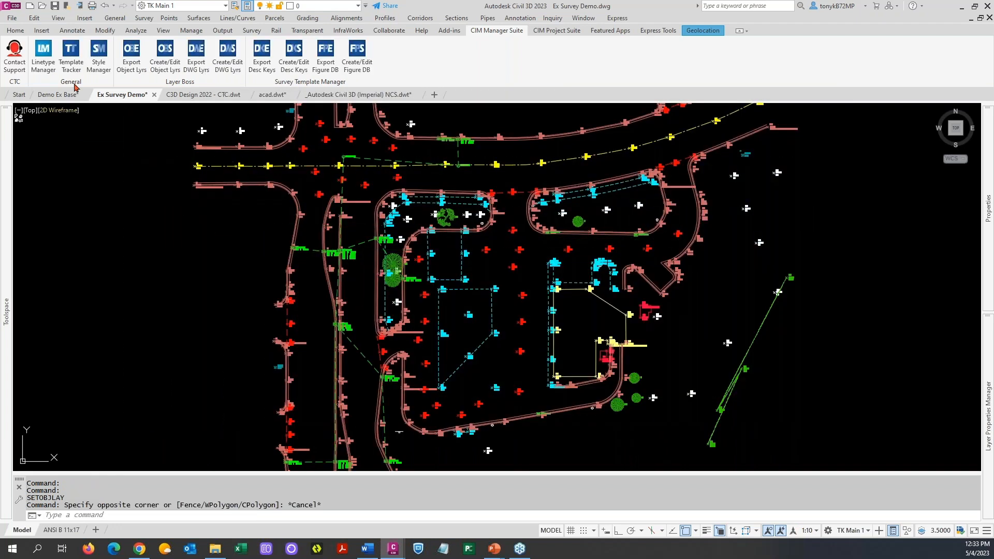
Step: Load Civil 3D Object Layers.xlsx from the Excel folder into Layer Boss Set Object Layers and enable Create New layers
left_click(163, 73)
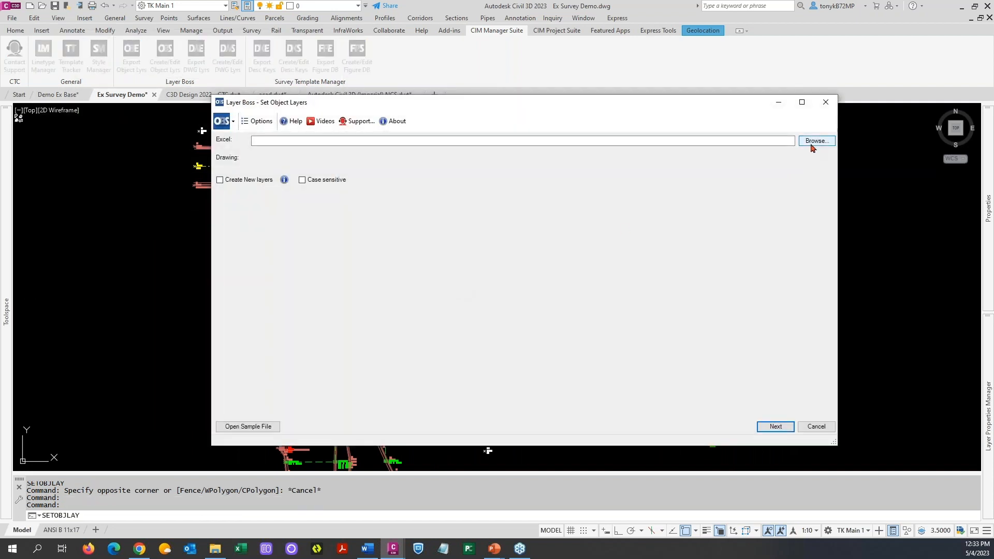
left_click(811, 143)
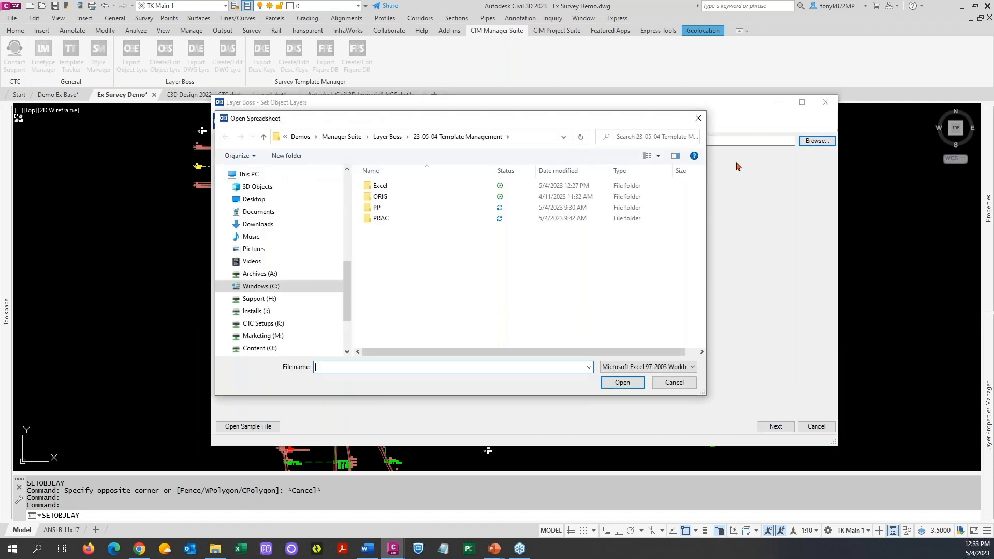
double_click(400, 186)
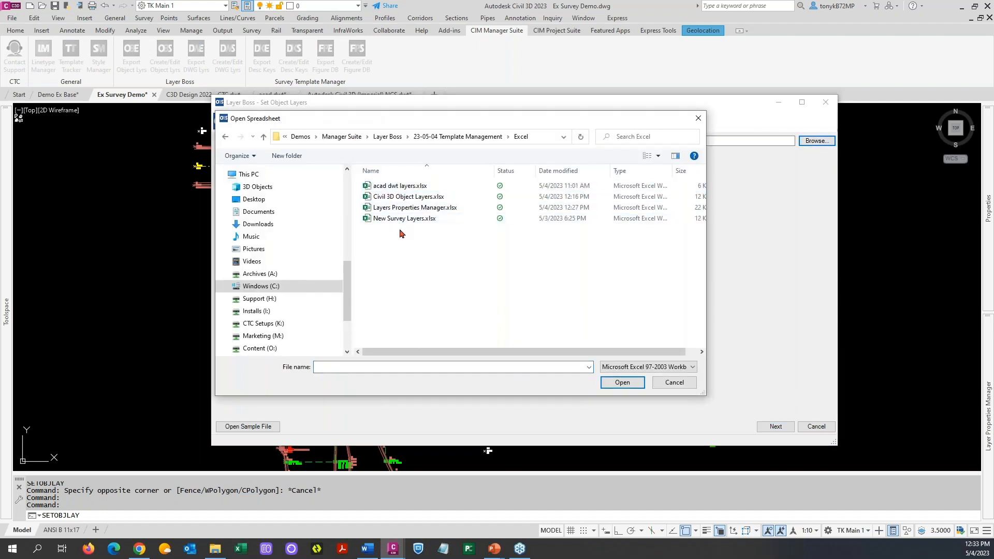
left_click(391, 196)
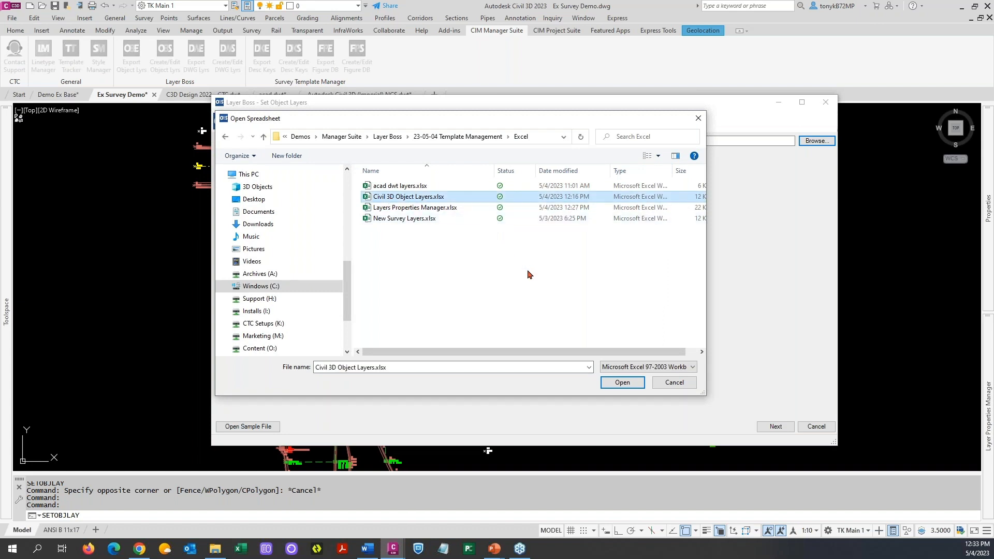
left_click(621, 382)
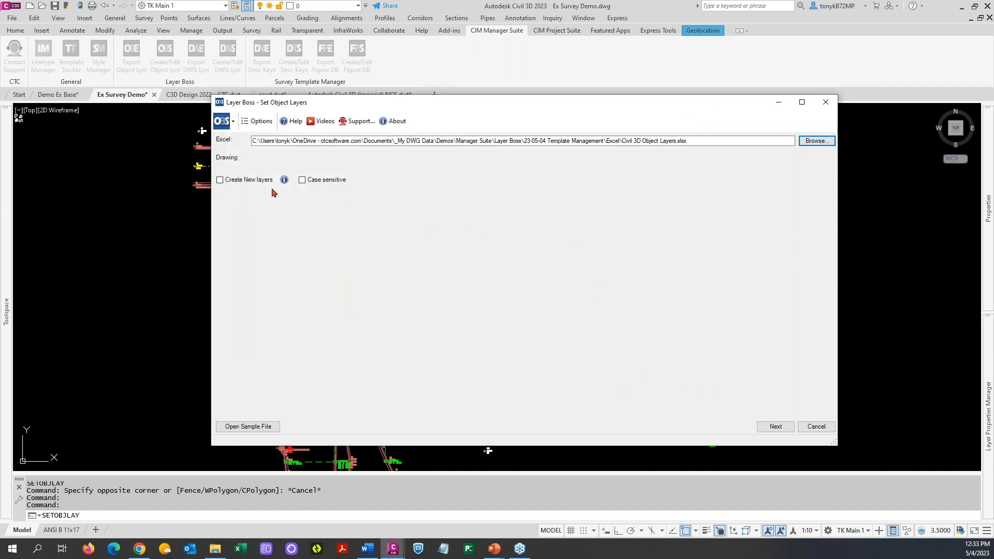
left_click(221, 182)
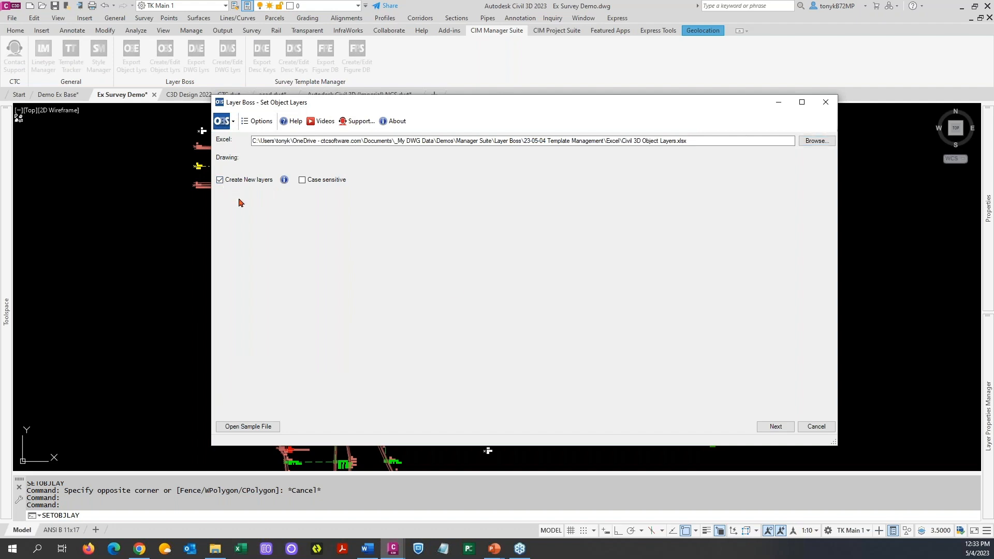
Step: Generate the object layer report, review the layers and modifiers for all object types, and apply them to the drawing
left_click(771, 427)
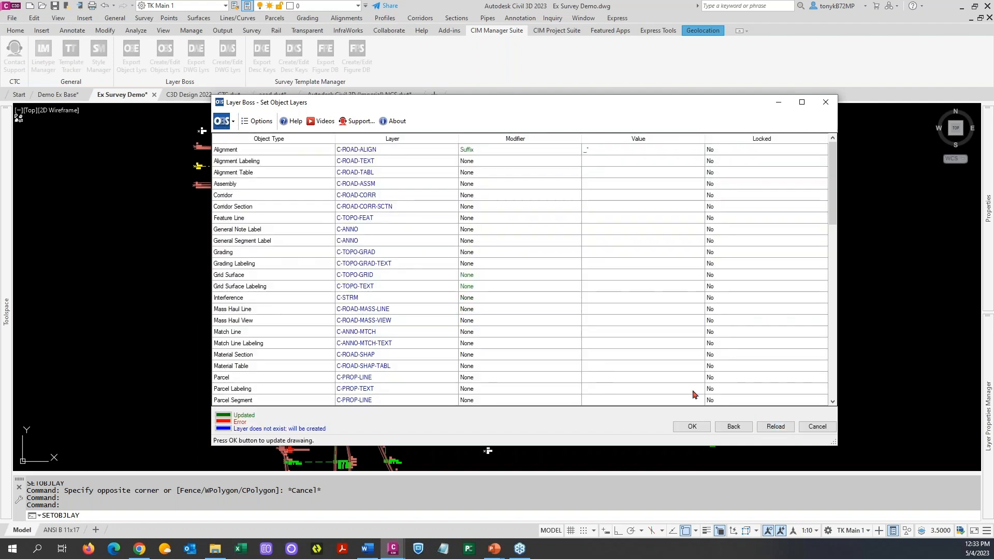
scroll(380, 190, "down", 10)
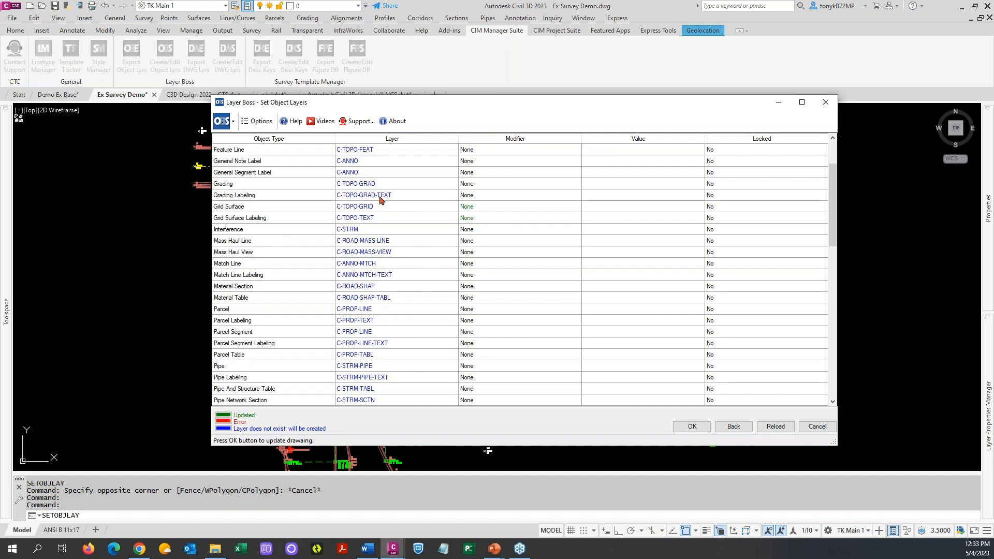
scroll(379, 200, "down", 6)
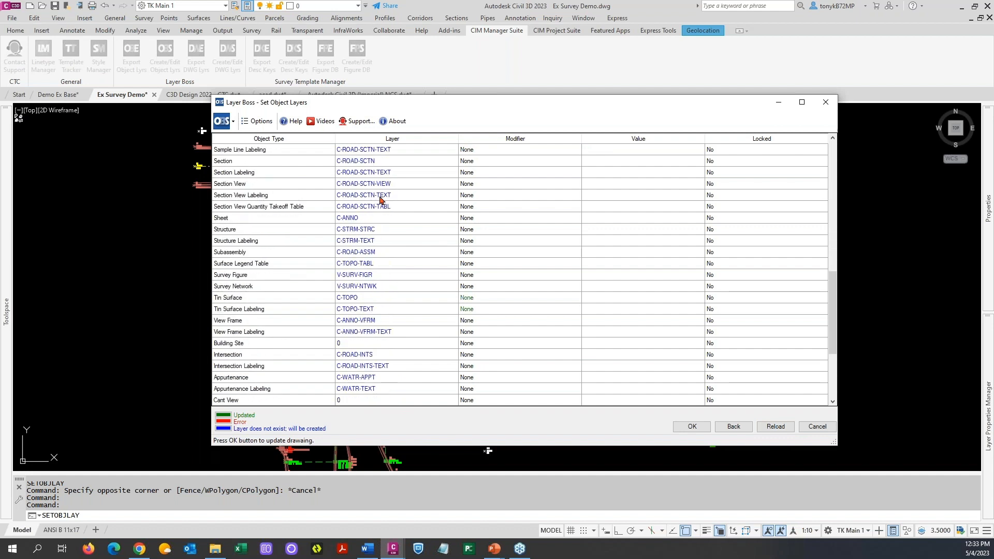
scroll(391, 247, "up", 8)
scroll(391, 247, "up", 6)
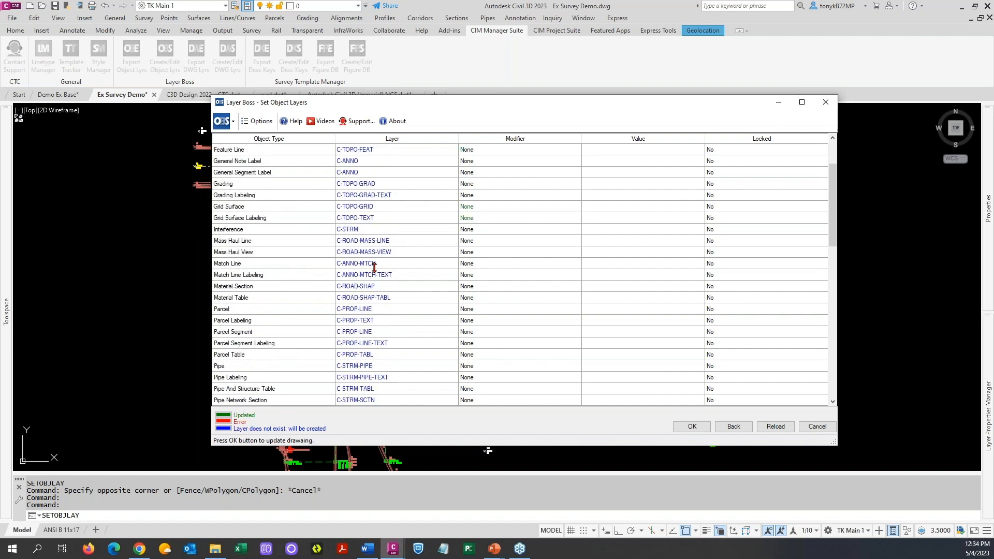
scroll(383, 267, "down", 14)
scroll(405, 266, "down", 2)
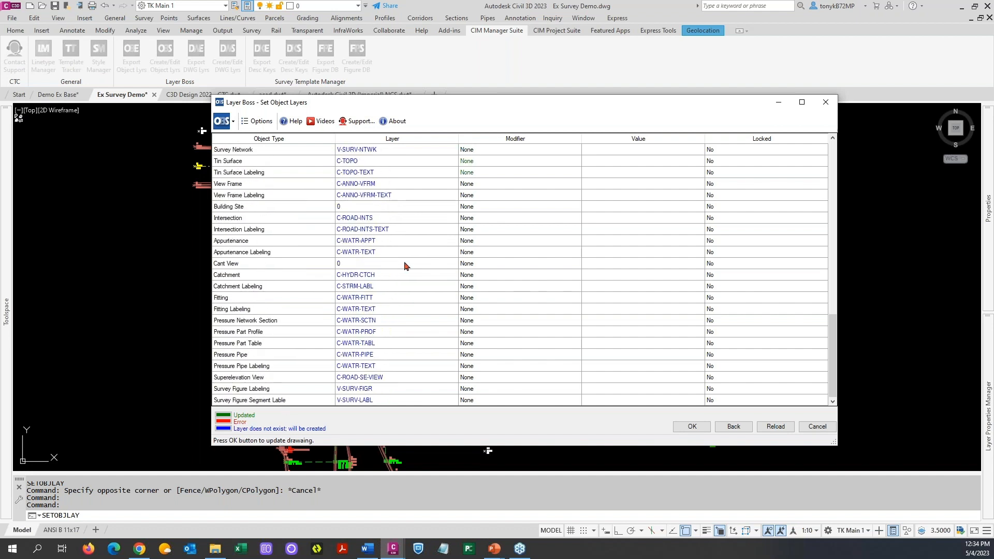
scroll(405, 266, "up", 14)
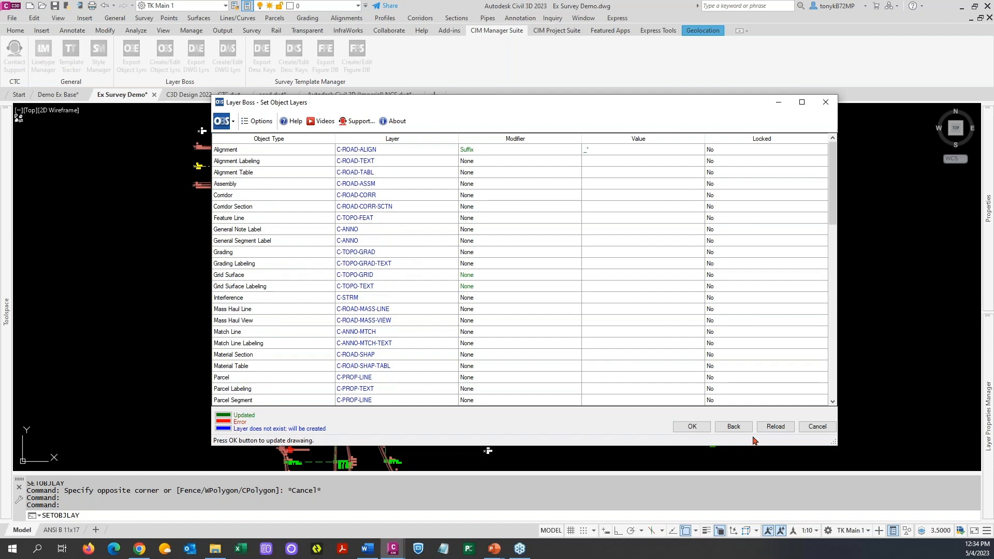
left_click(692, 427)
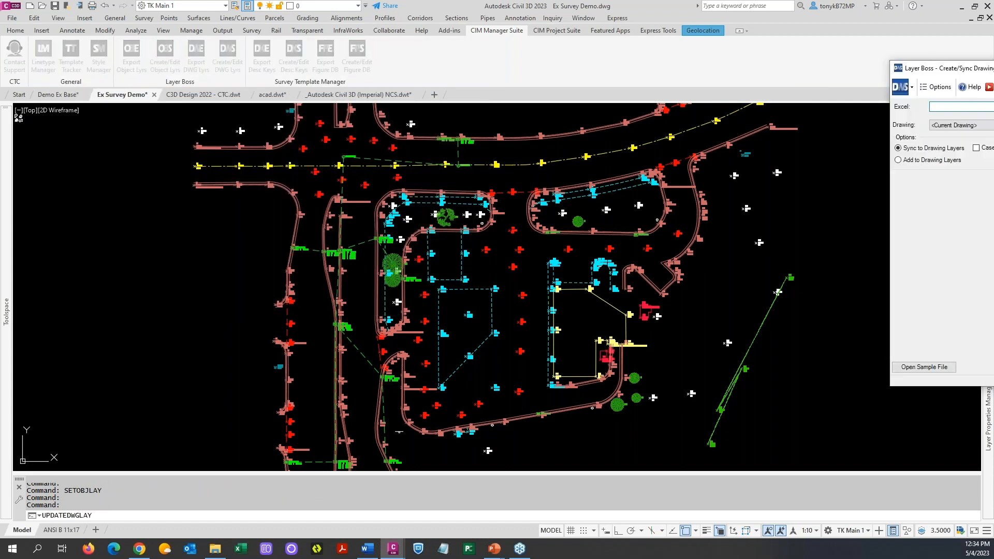
Step: Load New Survey Layers.xlsx into Create/Sync Drawing Layers and generate the report with Sync to Drawing Layers for the current drawing
left_click_drag(919, 76, 801, 85)
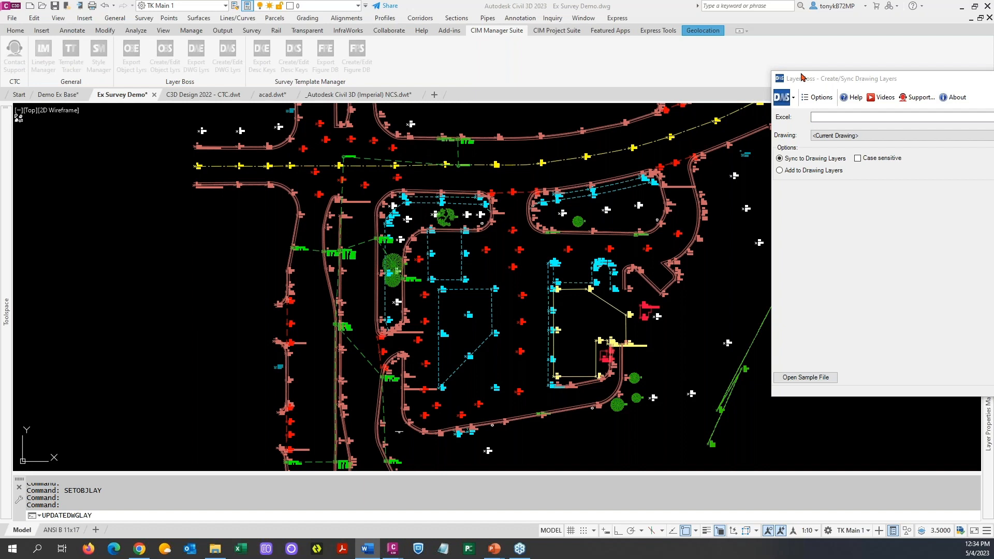
mouse_move(801, 77)
left_mouse_down()
mouse_move(818, 84)
mouse_move(508, 89)
mouse_move(326, 115)
mouse_move(197, 98)
left_mouse_up()
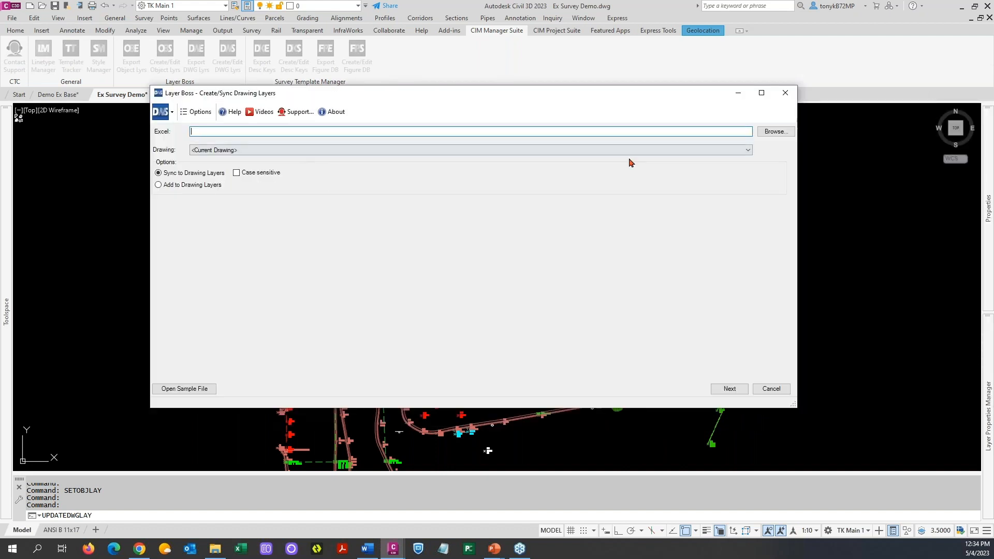
left_click(775, 131)
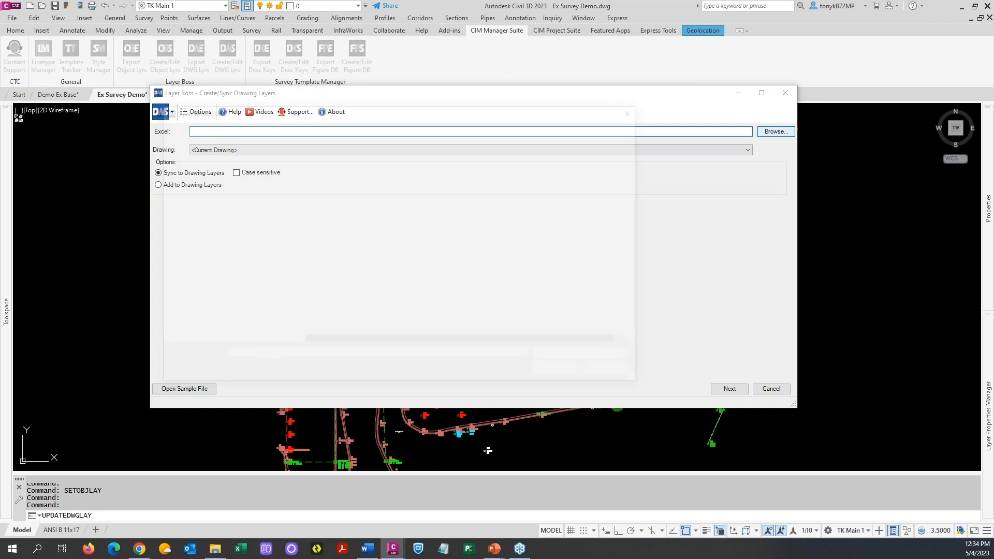
double_click(348, 177)
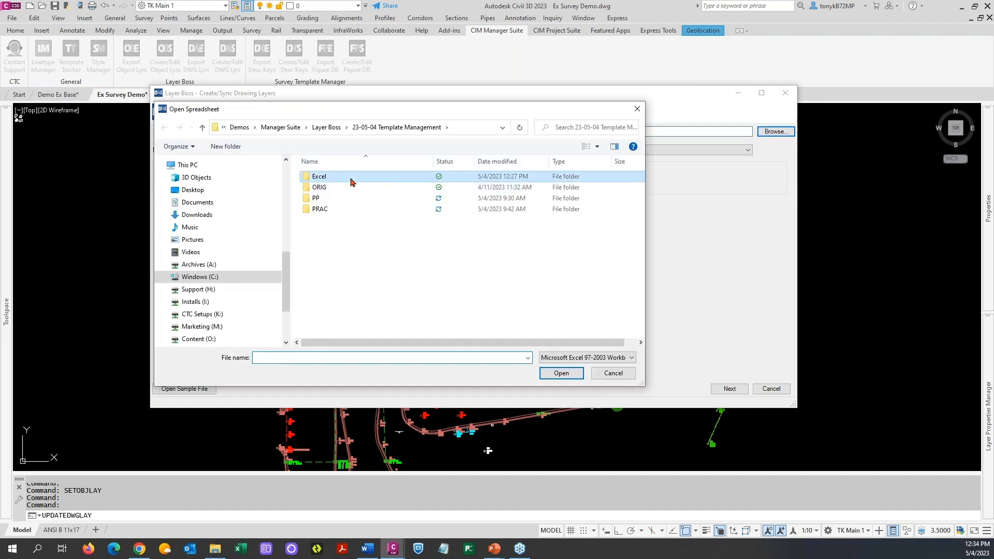
double_click(344, 208)
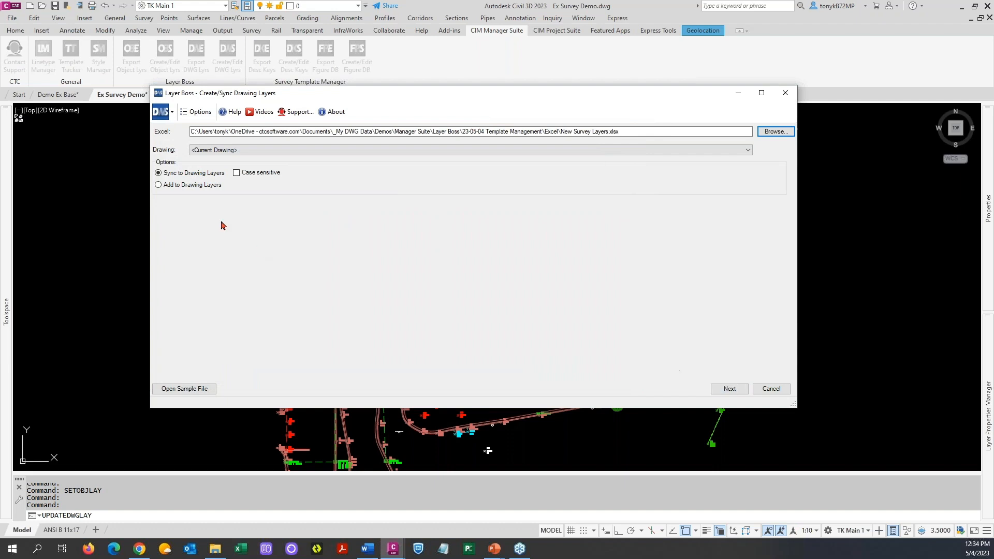
left_click(730, 391)
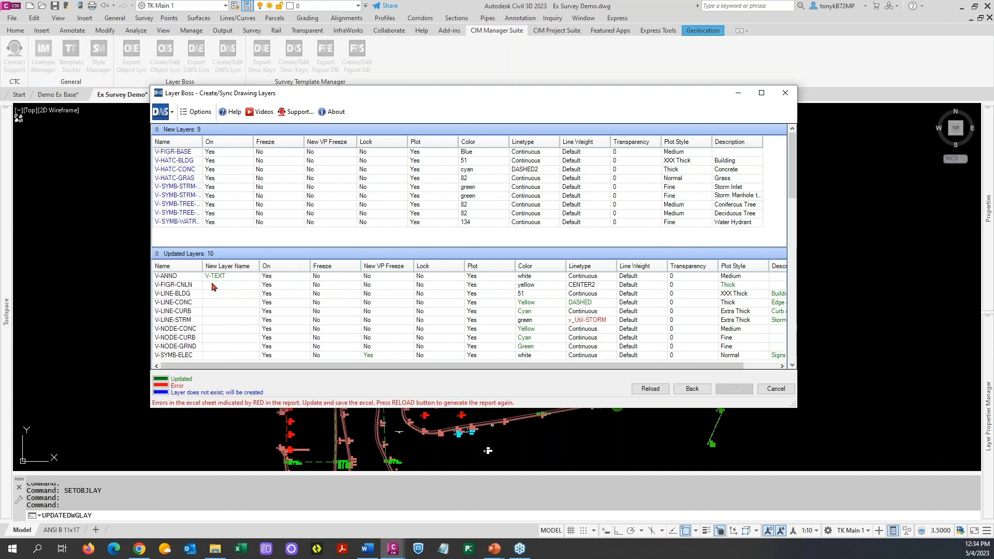
Step: Examine the sync report's unchanged, deleted, cannot-delete and description-key-referenced layers, collapsing the reviewed sections
left_click(158, 254)
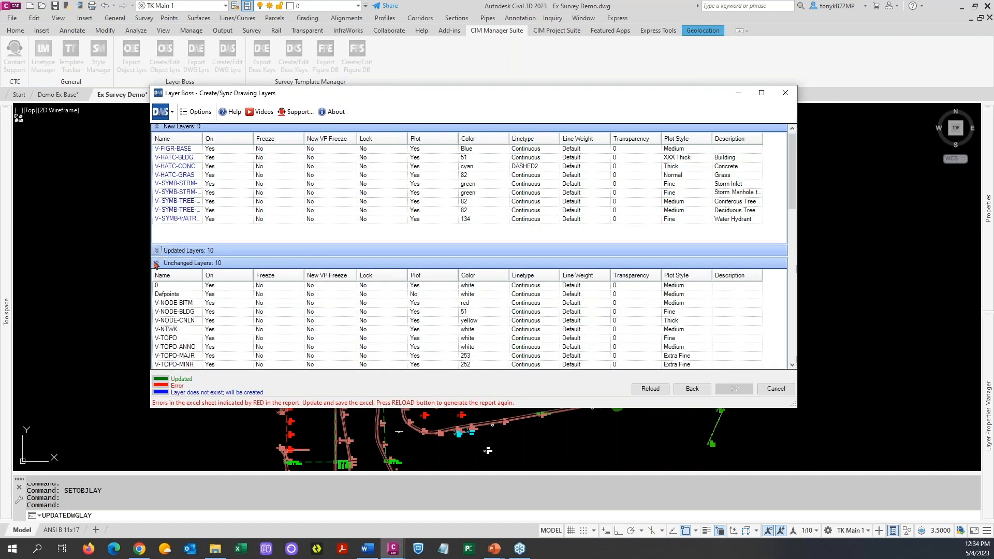
left_click(155, 262)
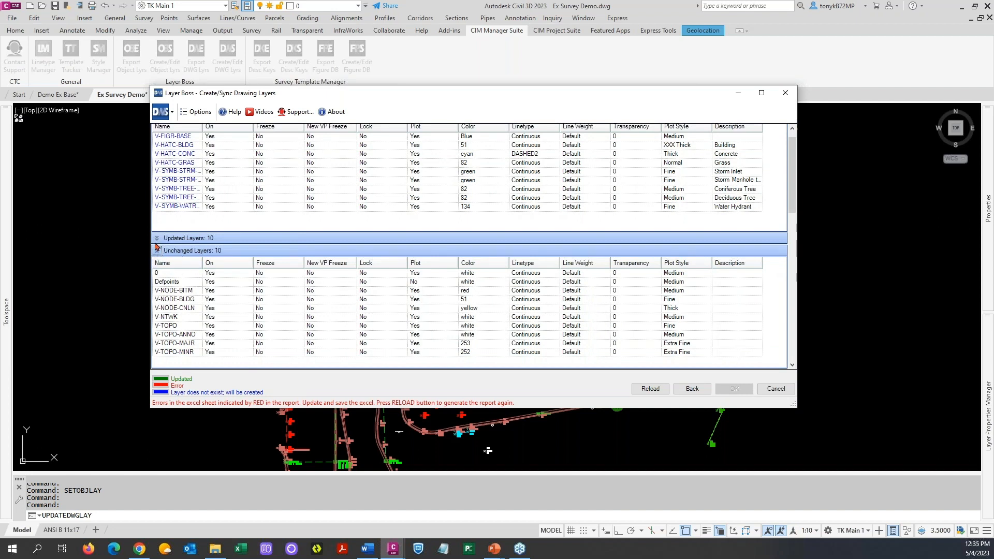
scroll(176, 284, "down", 5)
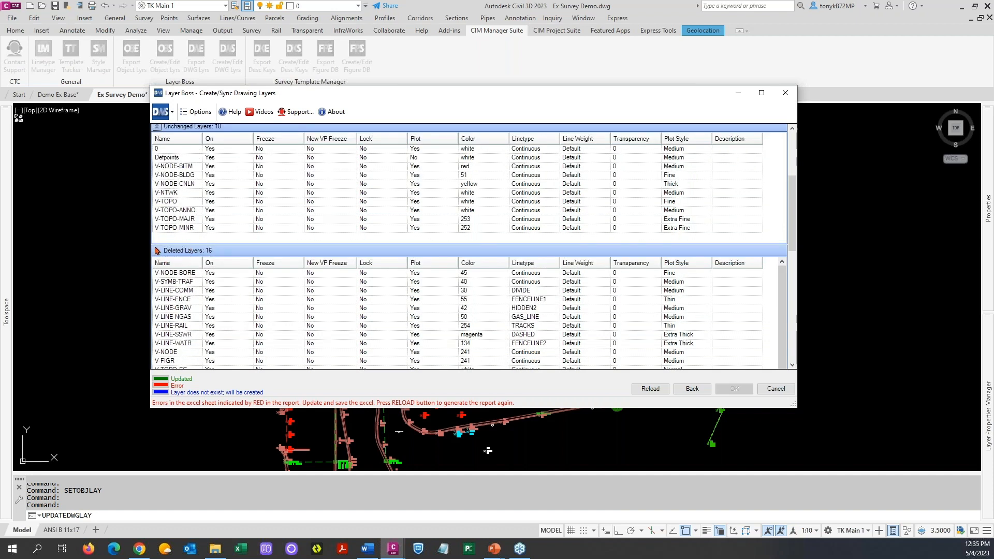
scroll(211, 252, "down", 3)
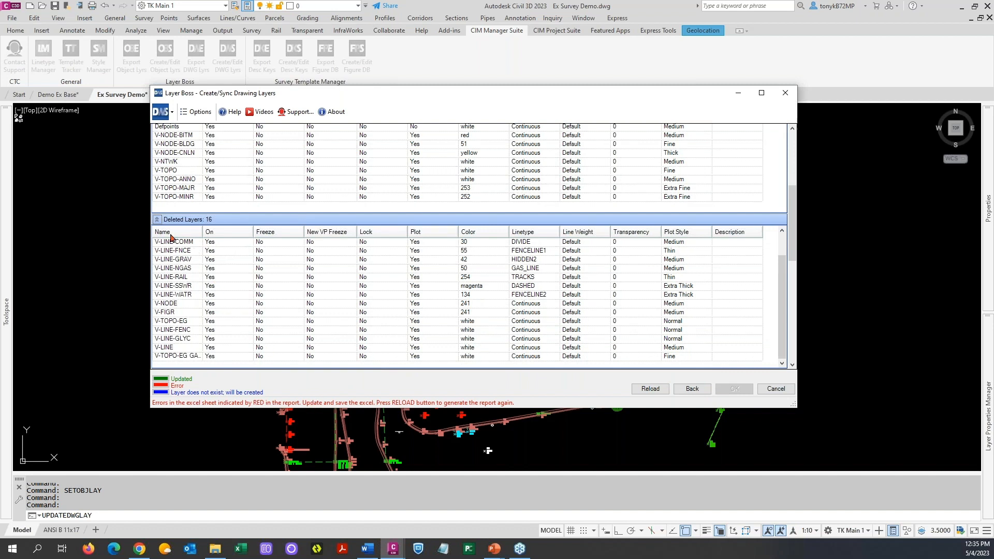
left_click(157, 220)
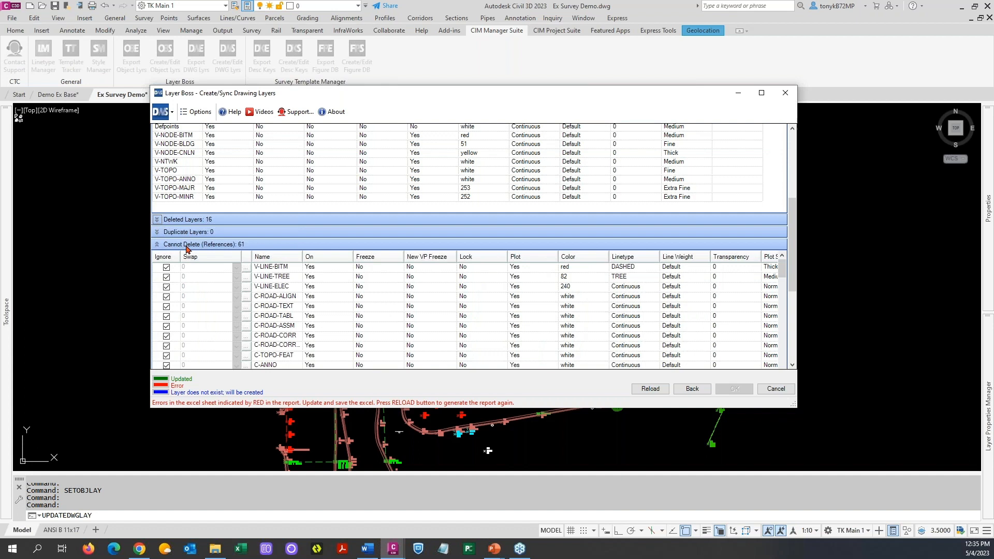
scroll(159, 248, "down", 1)
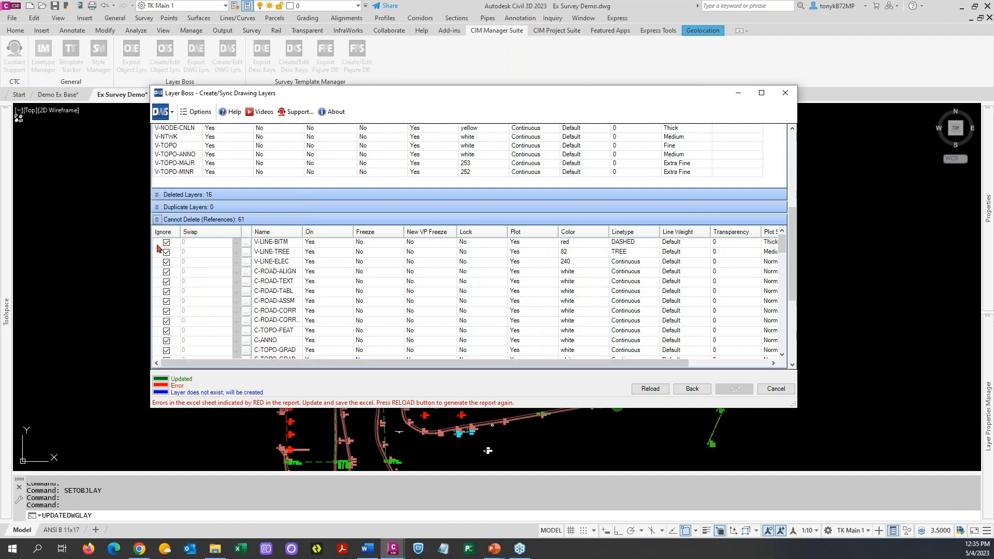
left_click(158, 221)
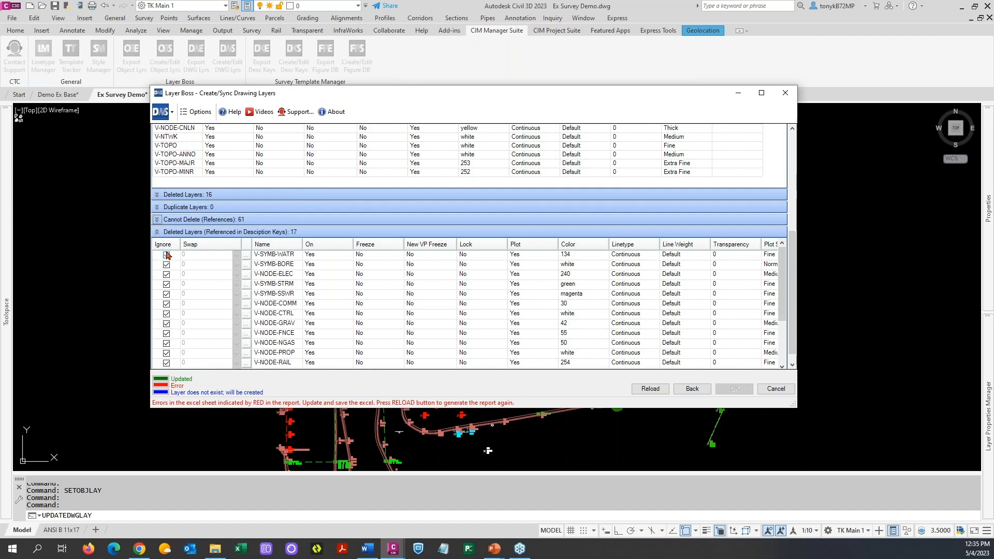
scroll(207, 279, "down", 2)
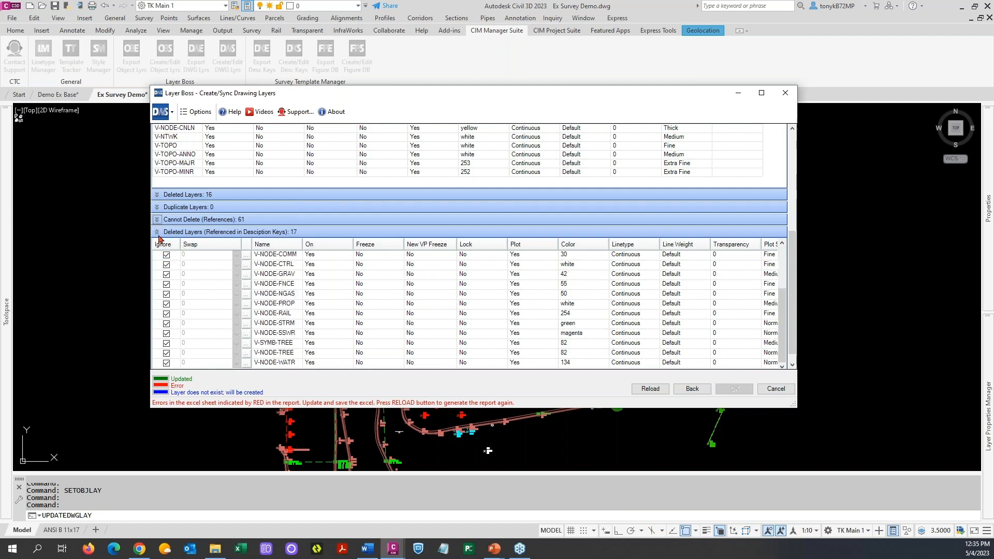
scroll(159, 239, "down", 1)
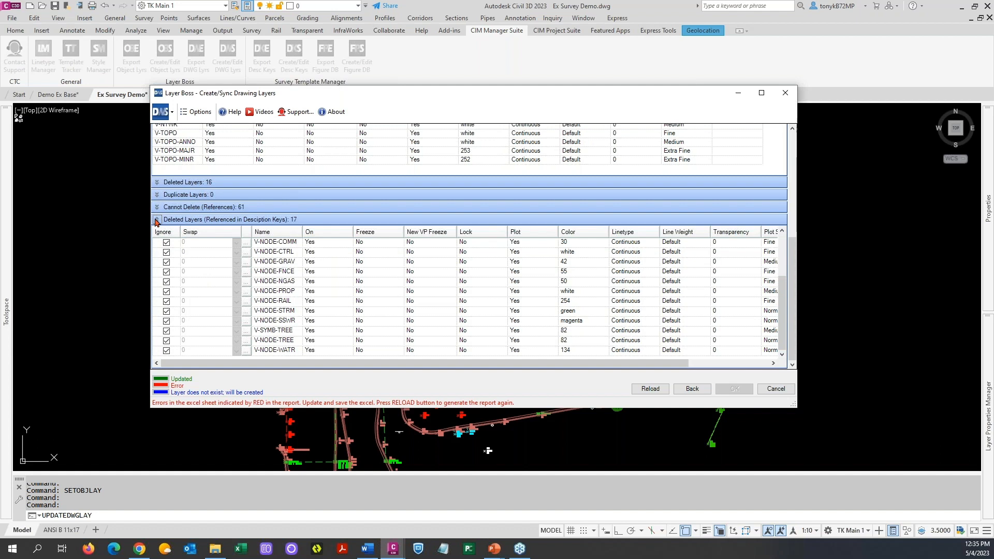
left_click(158, 219)
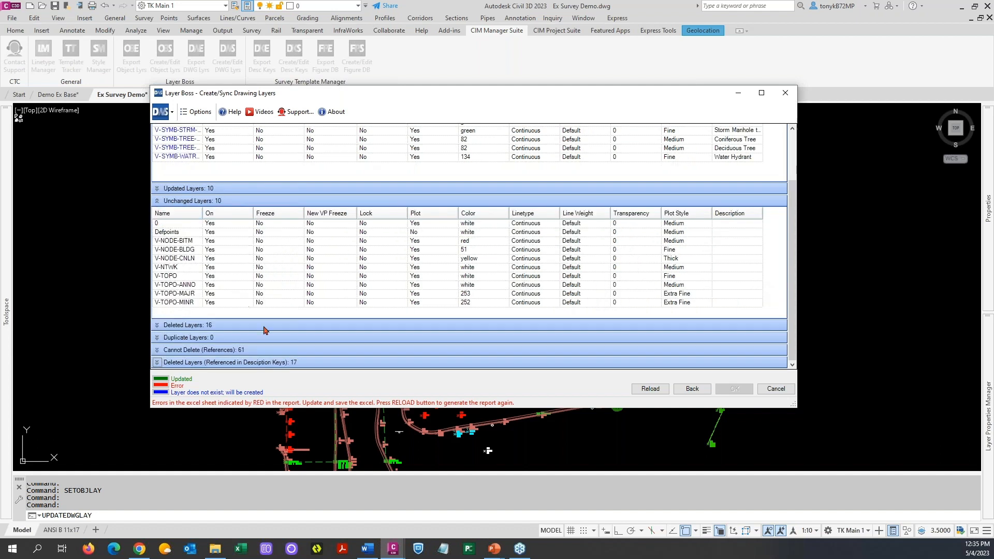
Step: Recheck the Cannot Delete (References) and description-key-referenced deleted layers, and close the sync report without applying it
left_click(158, 350)
scroll(255, 319, "down", 2)
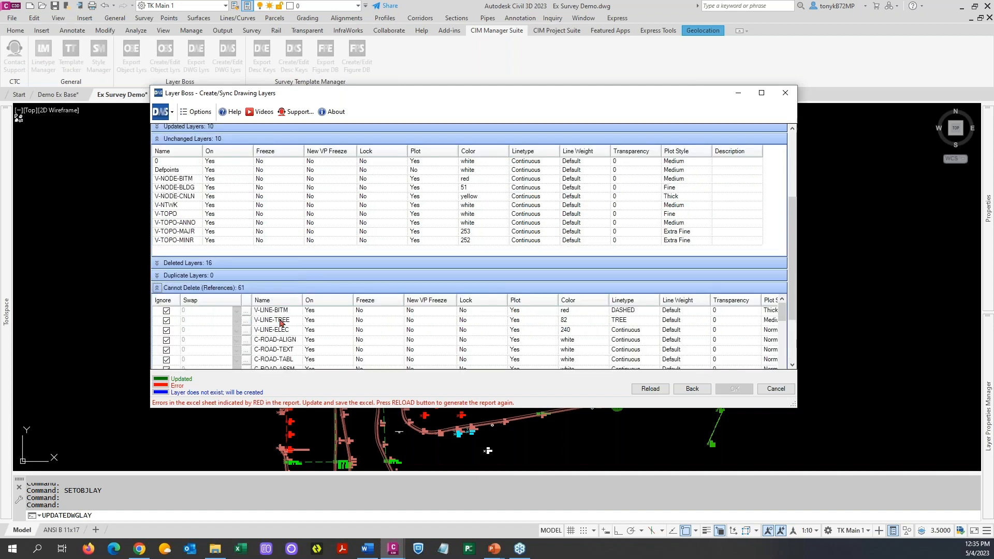
left_click(157, 289)
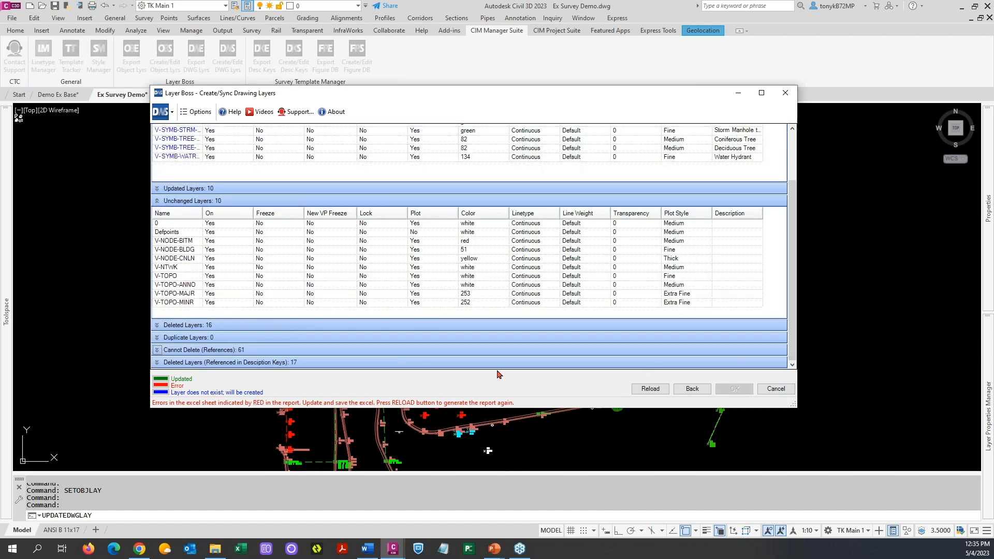
left_click(157, 362)
left_click(157, 363)
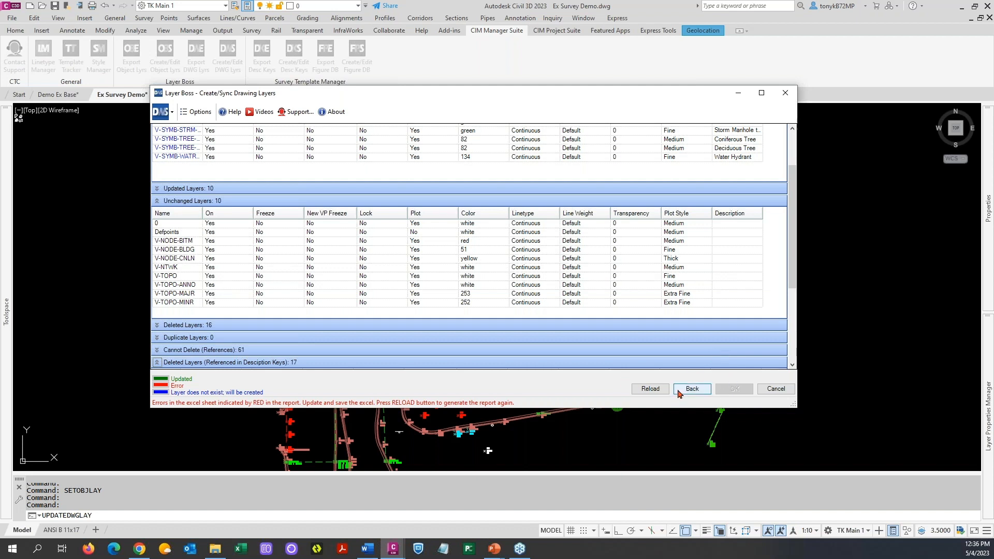
left_click(777, 389)
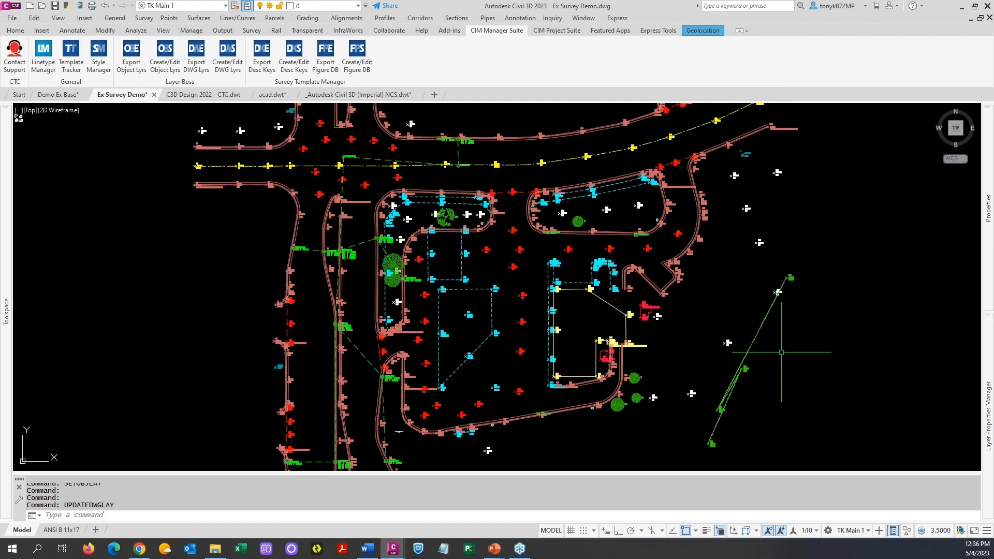